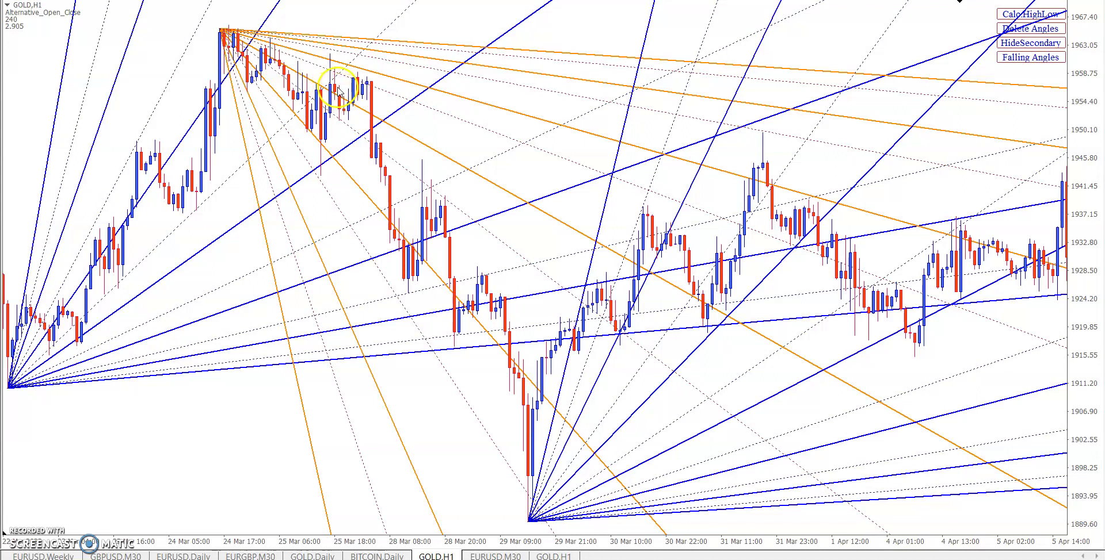
right_click(212, 245)
left_click(221, 247)
left_click_drag(403, 203, 373, 201)
left_click(676, 190)
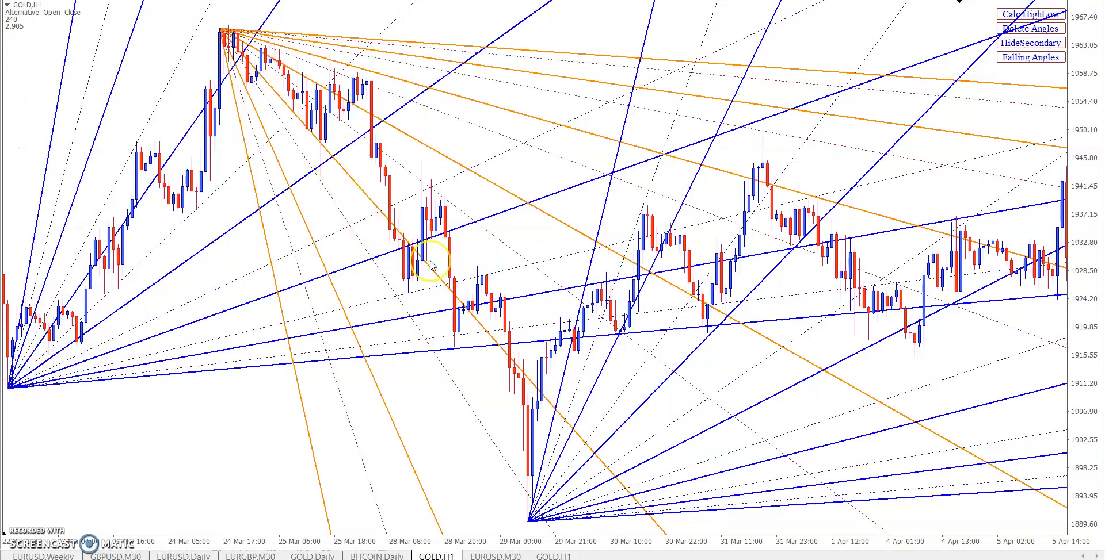
Examine how price follows the rising and falling Gann fans around the 24 March high on the GOLD H1 chart
key("plus")
key("plus")
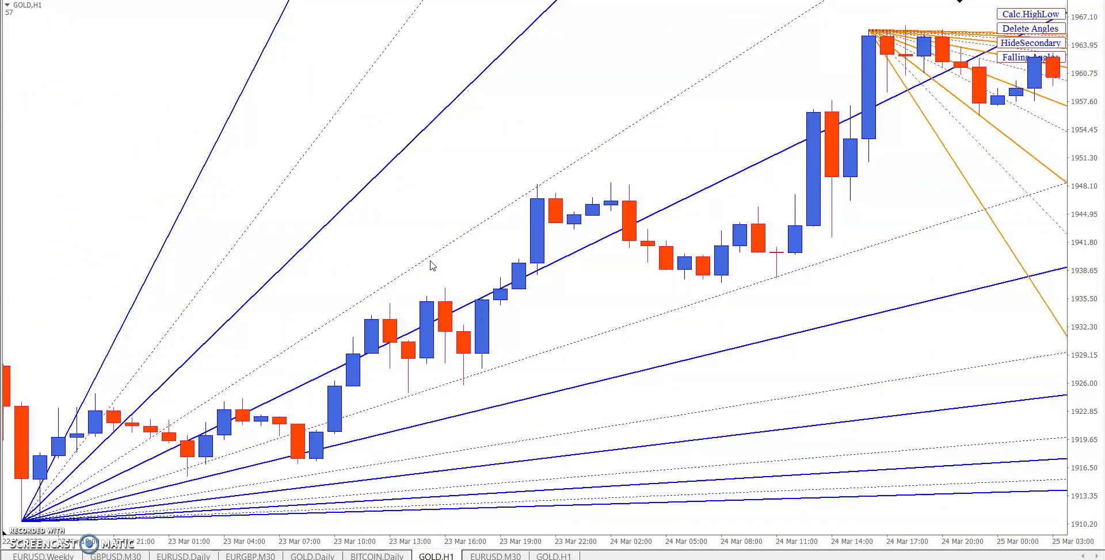
key("minus")
key("minus")
key("minus")
key("minus")
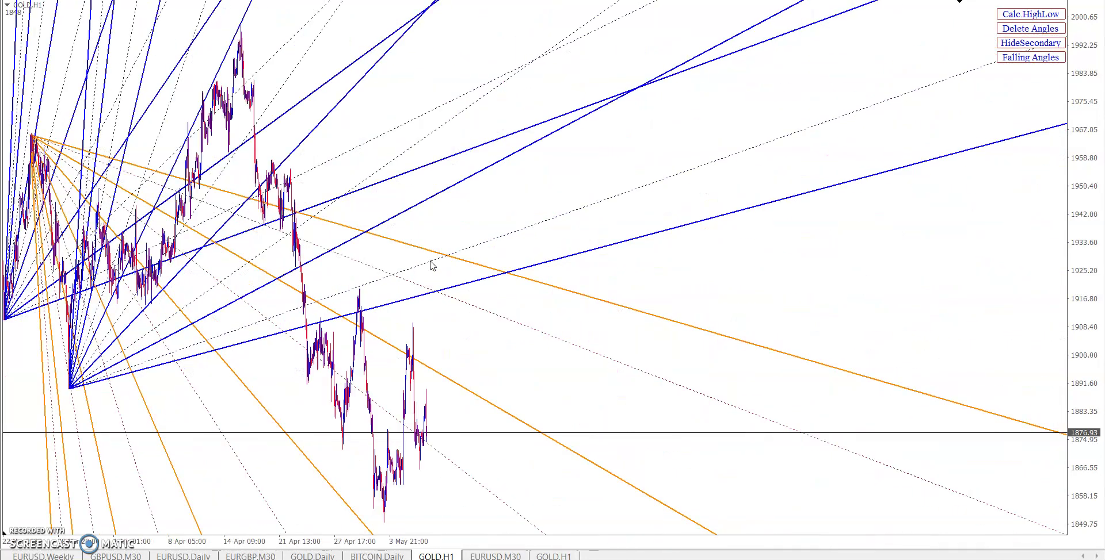
key("plus")
key("plus")
key("plus")
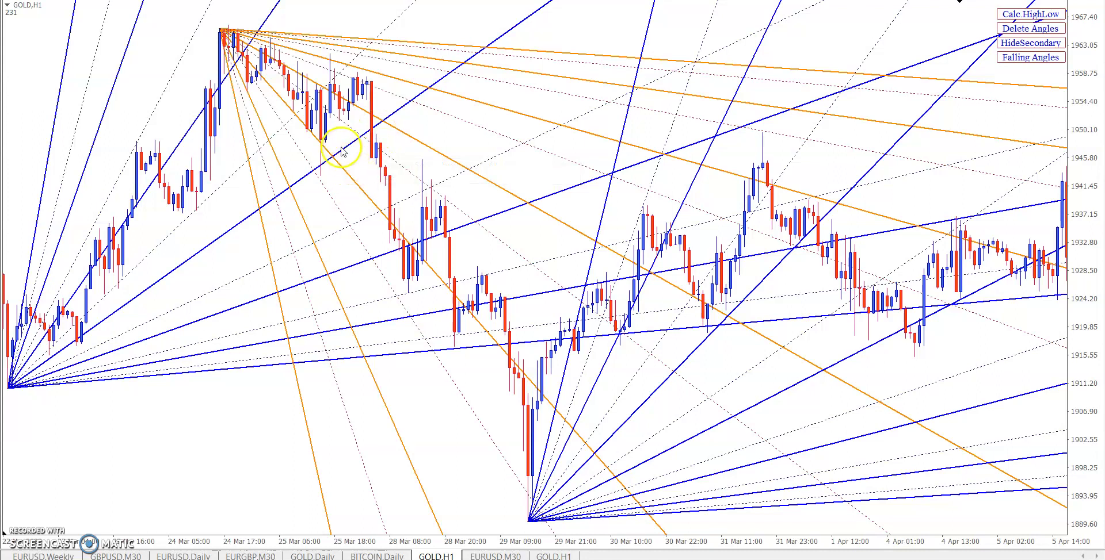
scroll(304, 80, "down", 1)
middle_click(304, 79)
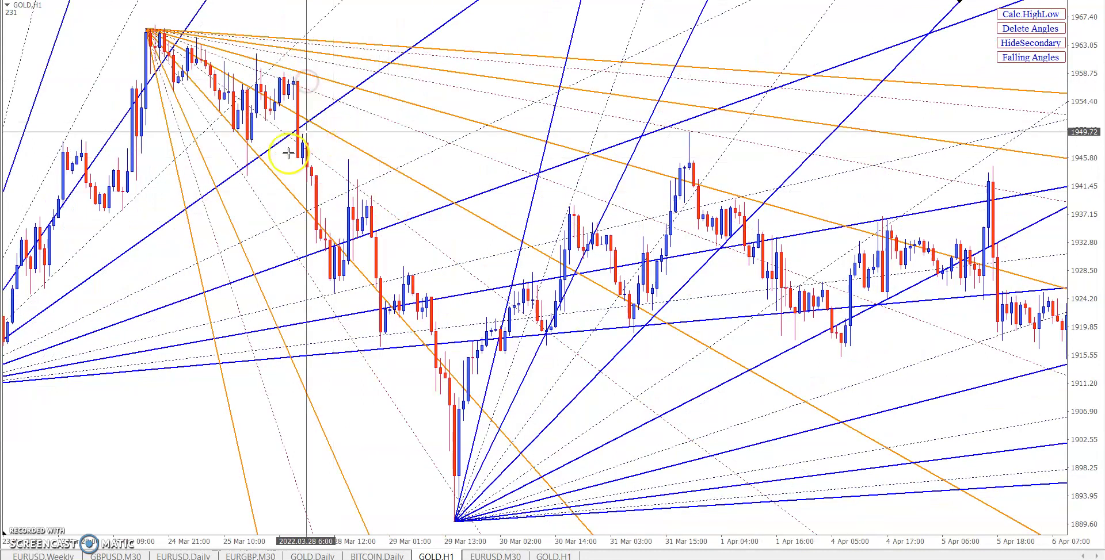
scroll(299, 126, "up", 5)
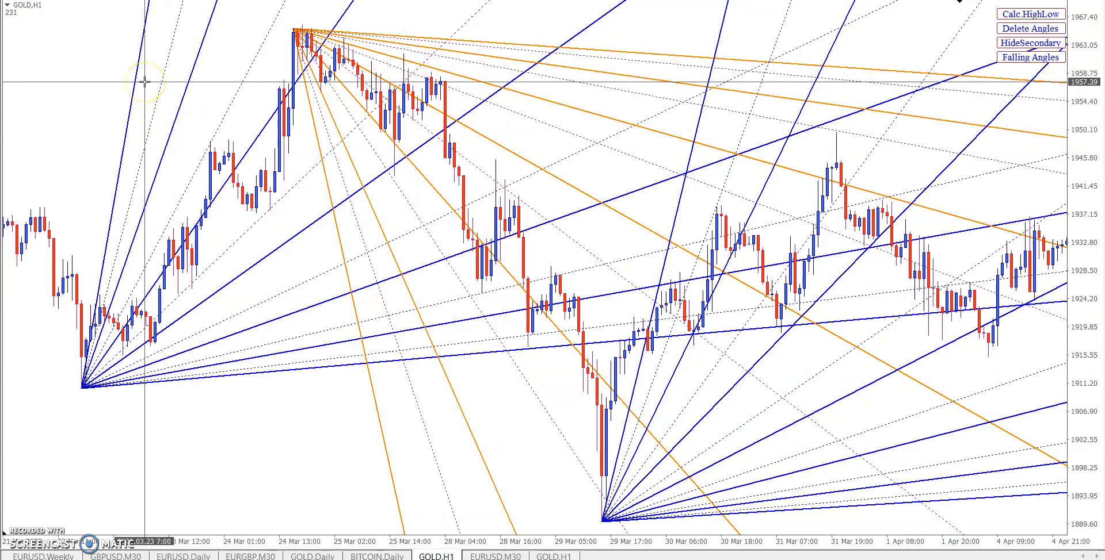
Exit full-screen mode and place an up arrow in the blank chart area above the 22 March low
key("F11")
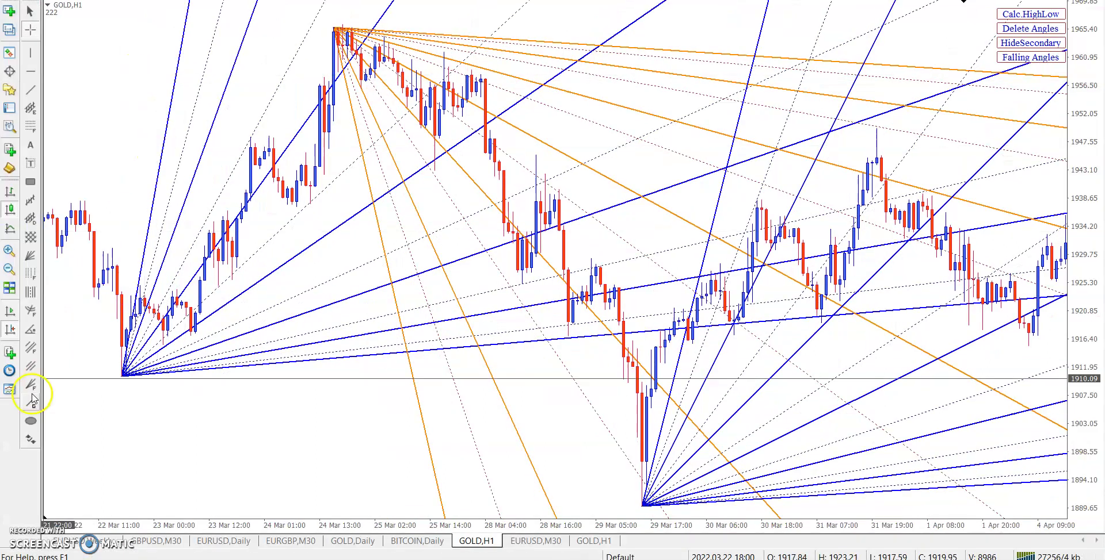
left_click(28, 441)
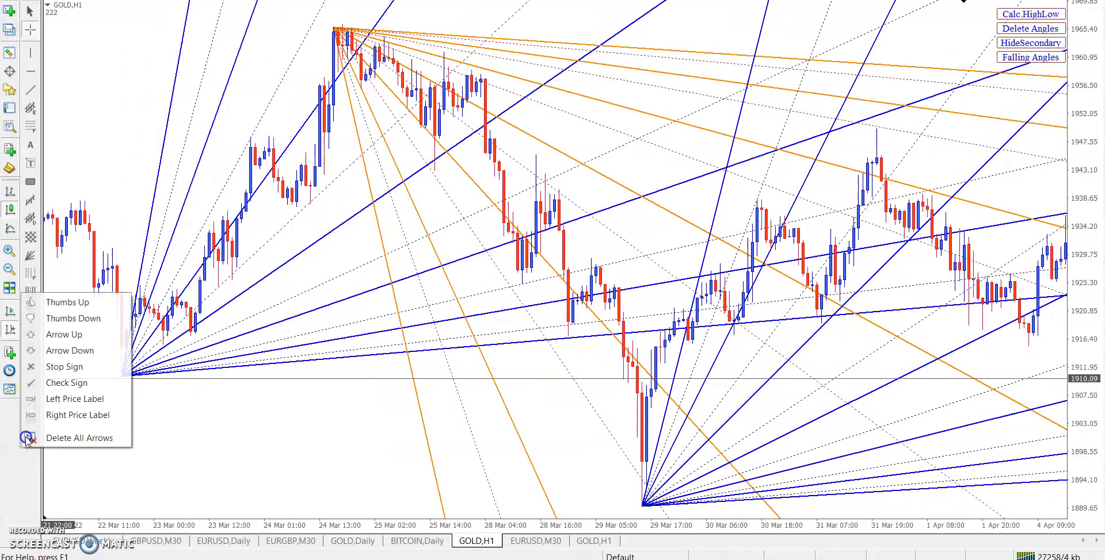
left_click(64, 334)
left_click(134, 165)
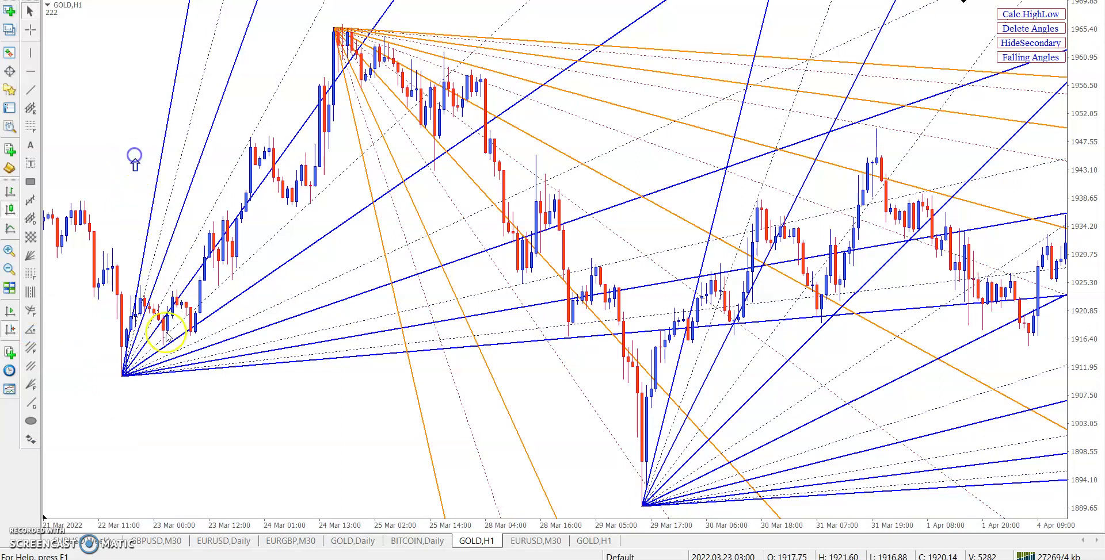
Place a down arrow beside the up arrow and set its colour to Brown
left_click(30, 439)
left_click(60, 350)
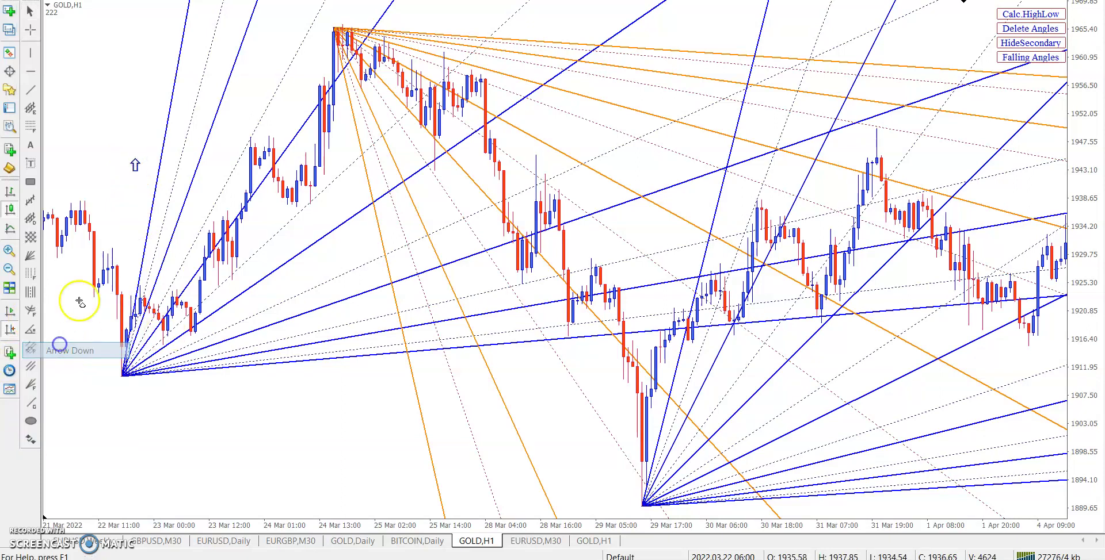
left_click(112, 133)
right_click(112, 134)
left_click(123, 139)
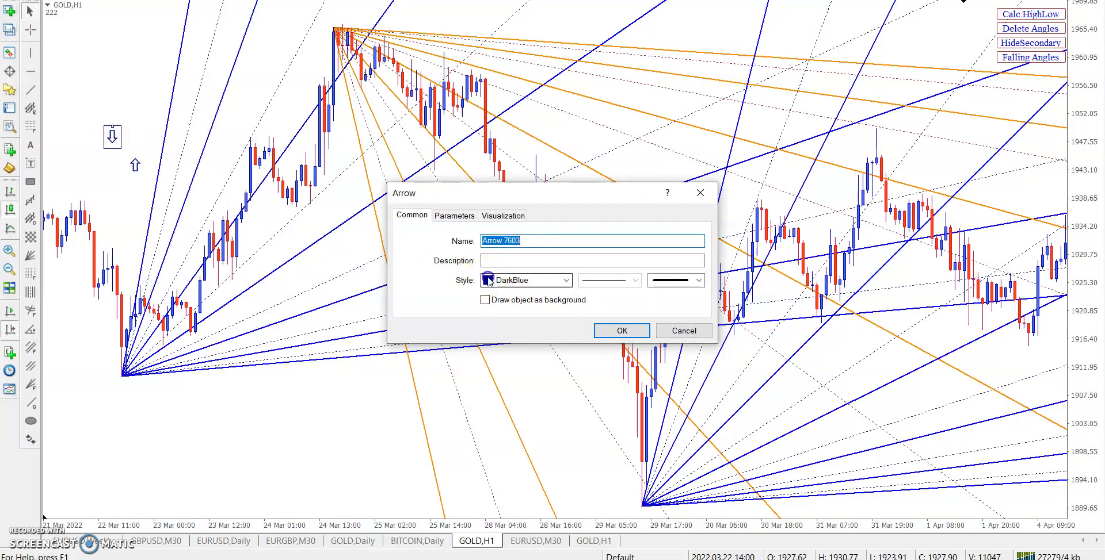
left_click(521, 280)
left_click(619, 328)
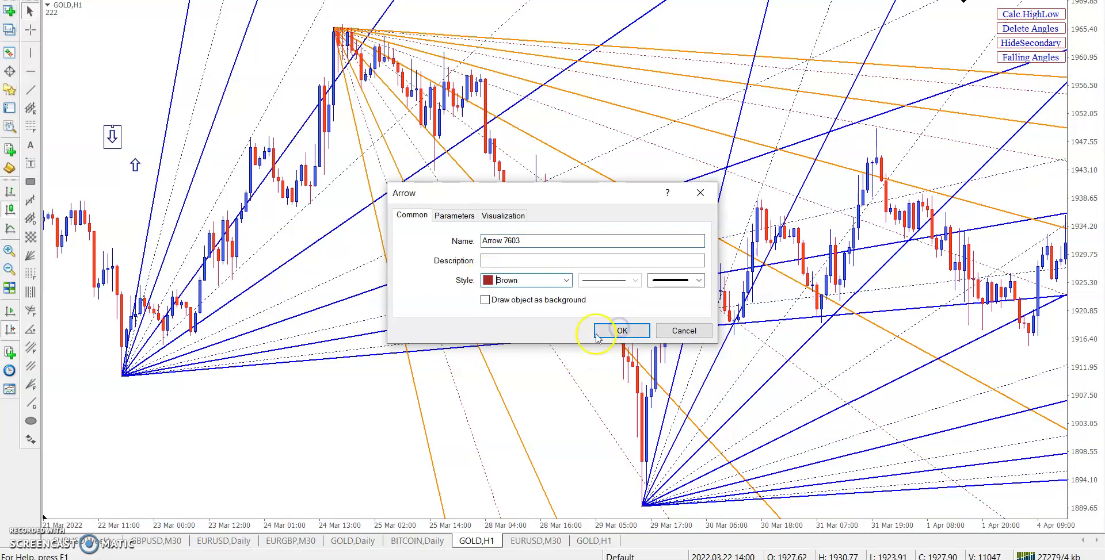
left_click(624, 330)
Try the brown down arrow near the 25 March candles and return it to the blank area above the up arrow
left_click_drag(113, 134, 393, 145)
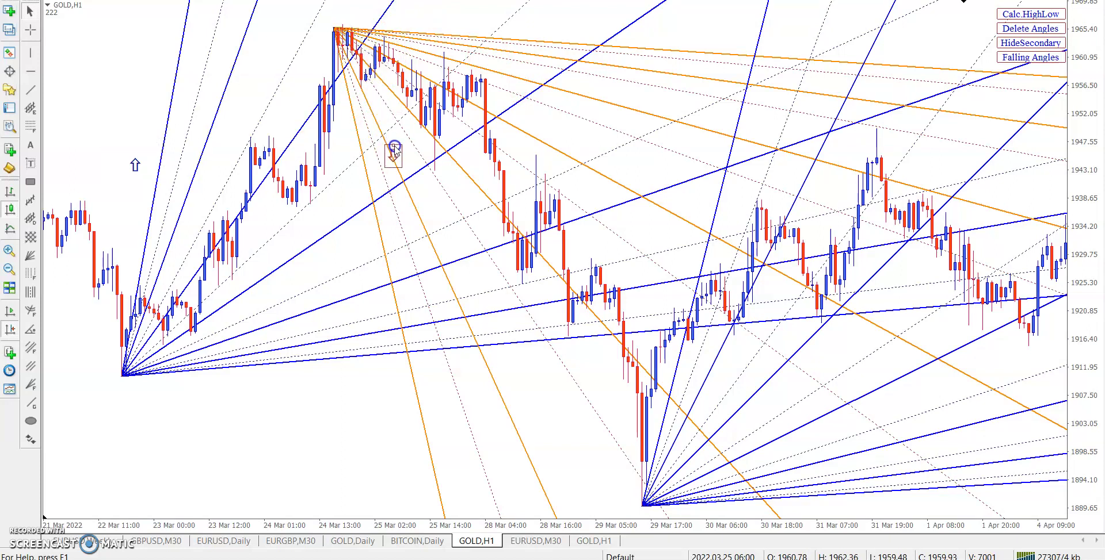
left_click_drag(437, 107, 411, 40)
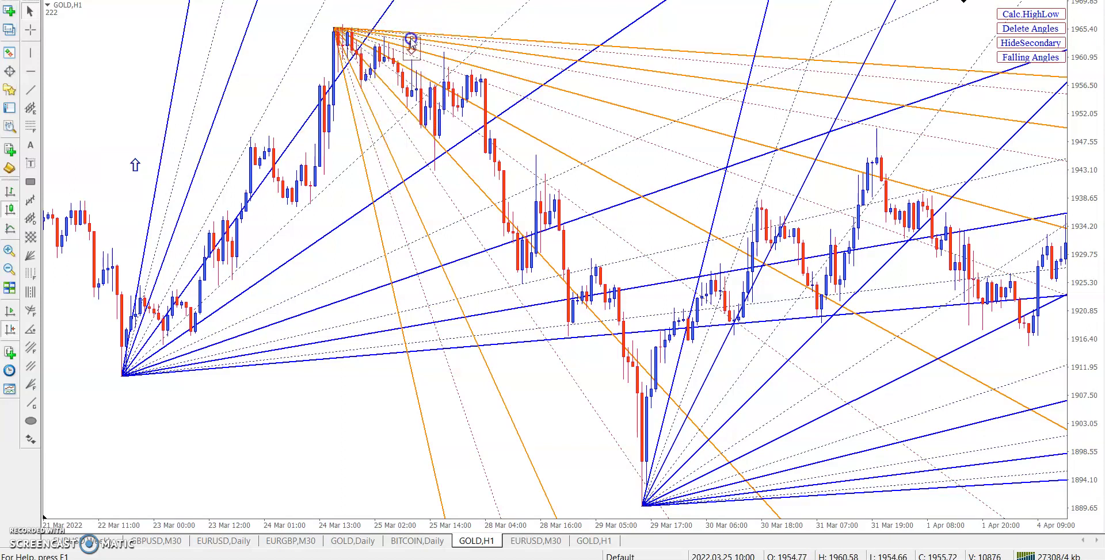
left_click_drag(320, 106, 115, 112)
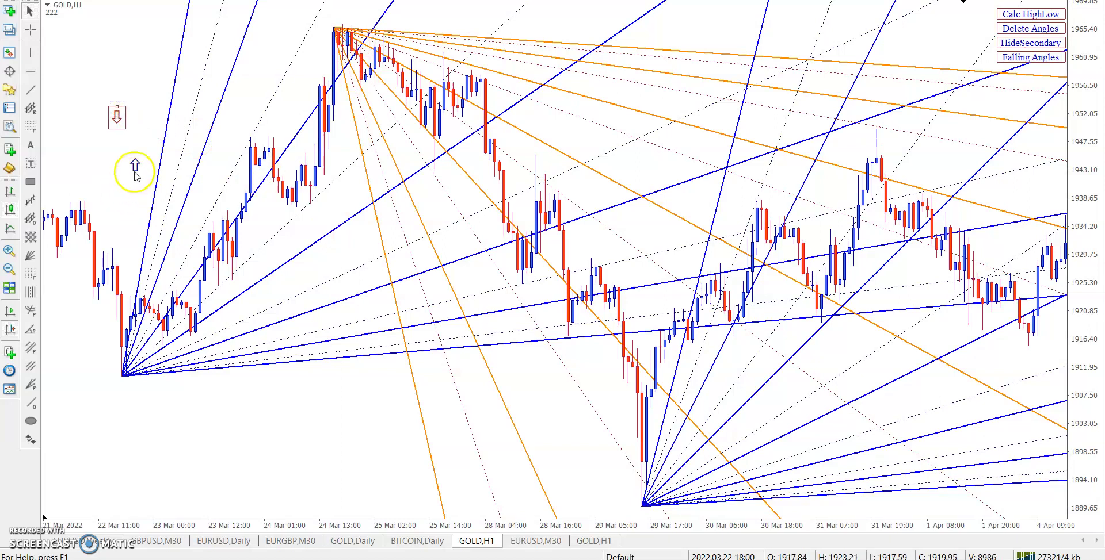
Move the up arrow beneath the first pullback low after the 24 March high and copy it beneath the 25 March low
left_click_drag(135, 163, 360, 98)
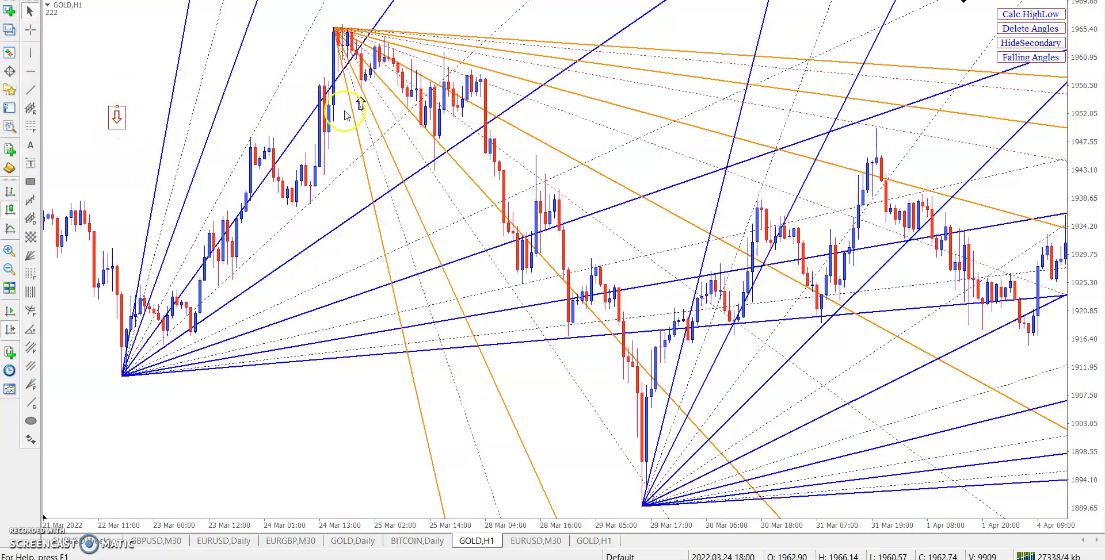
left_click_drag(361, 103, 435, 176)
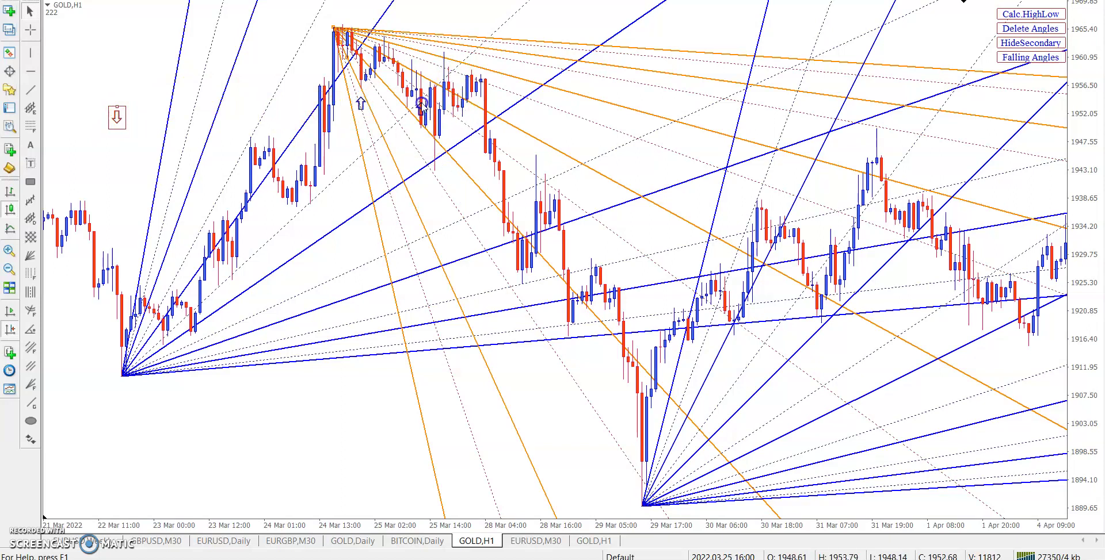
left_click_drag(445, 112, 427, 101)
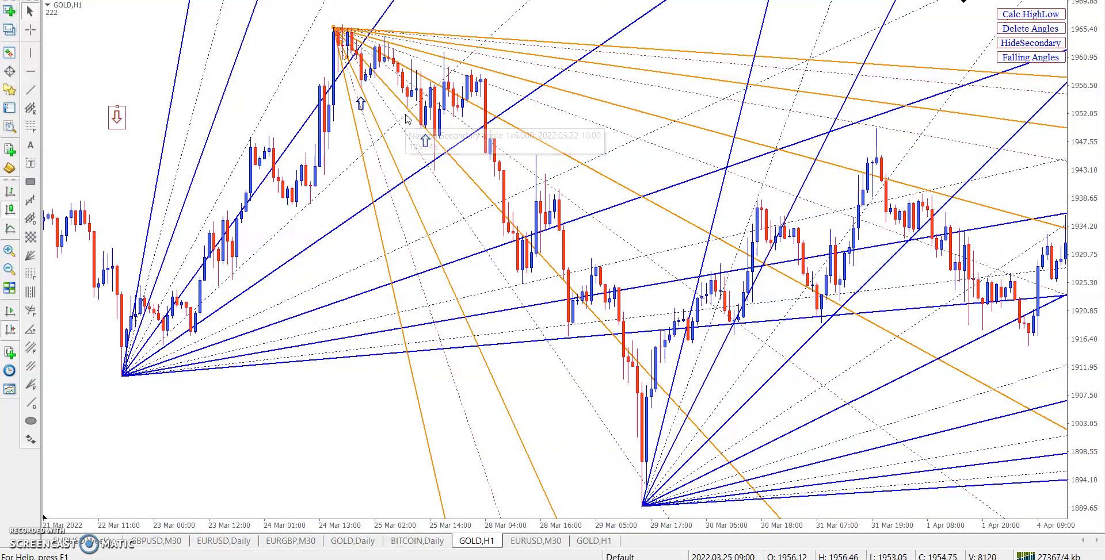
left_click(427, 102)
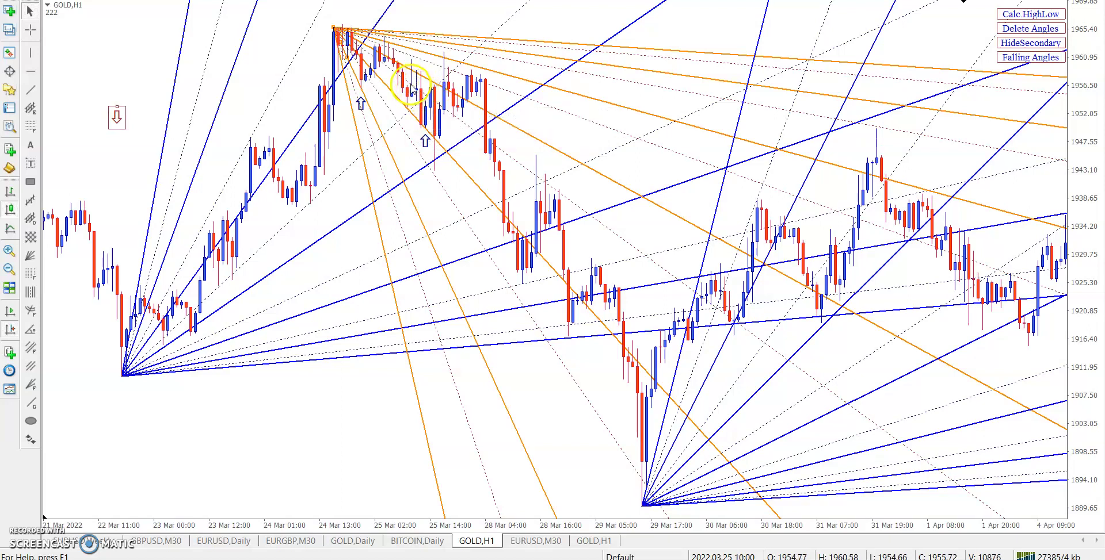
left_click(411, 87)
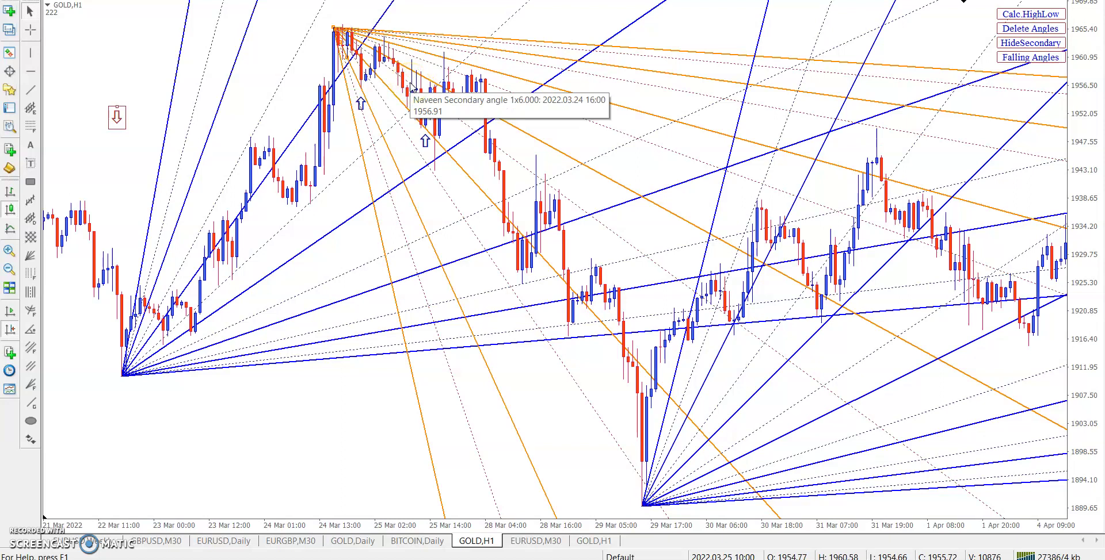
left_click(433, 94)
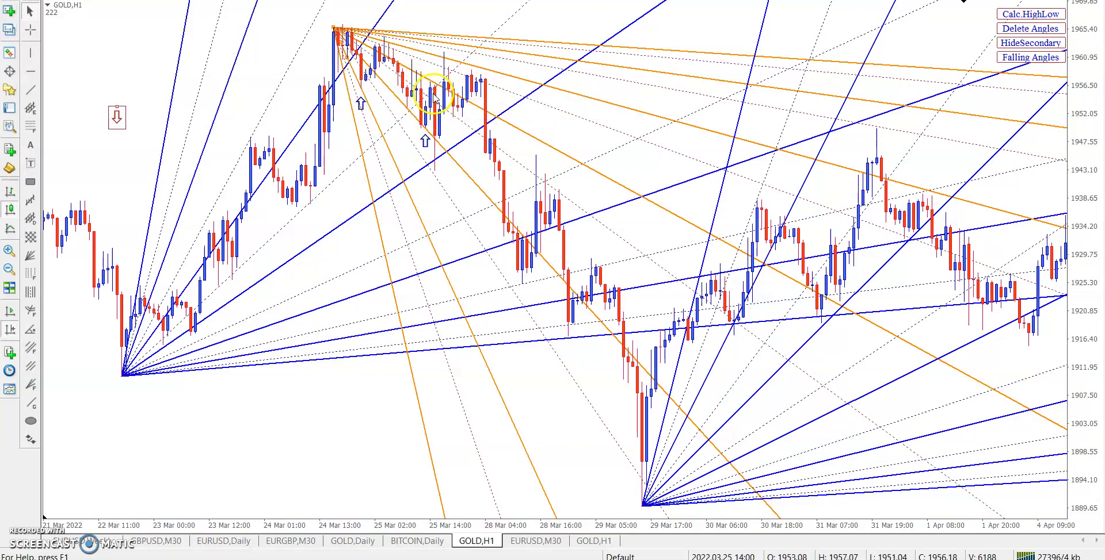
left_click(430, 141)
left_click(153, 99)
Copy the up arrow from the 25 March low to beneath the following higher low
double_click(426, 140)
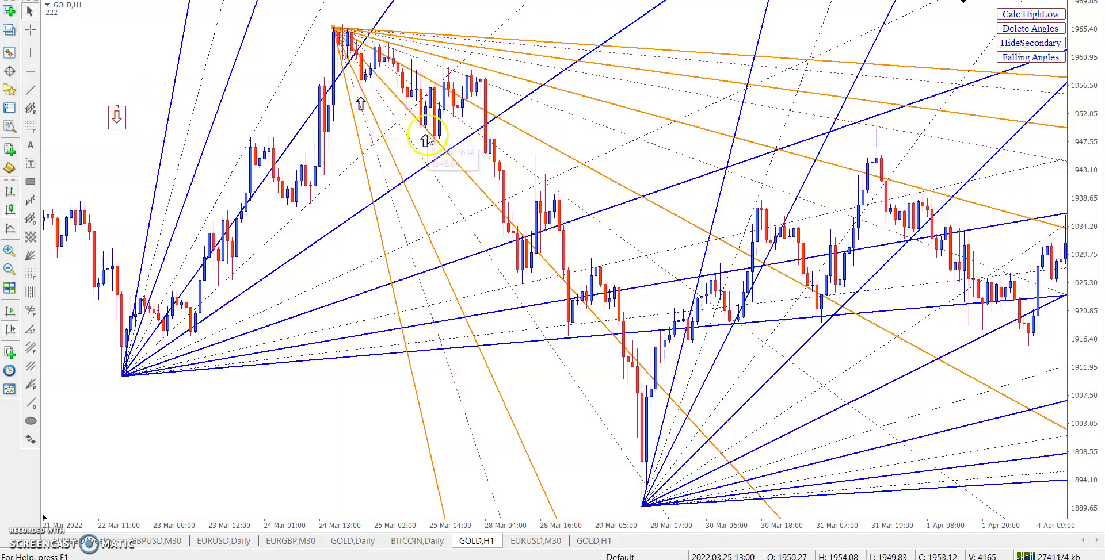
left_click_drag(426, 135, 462, 120)
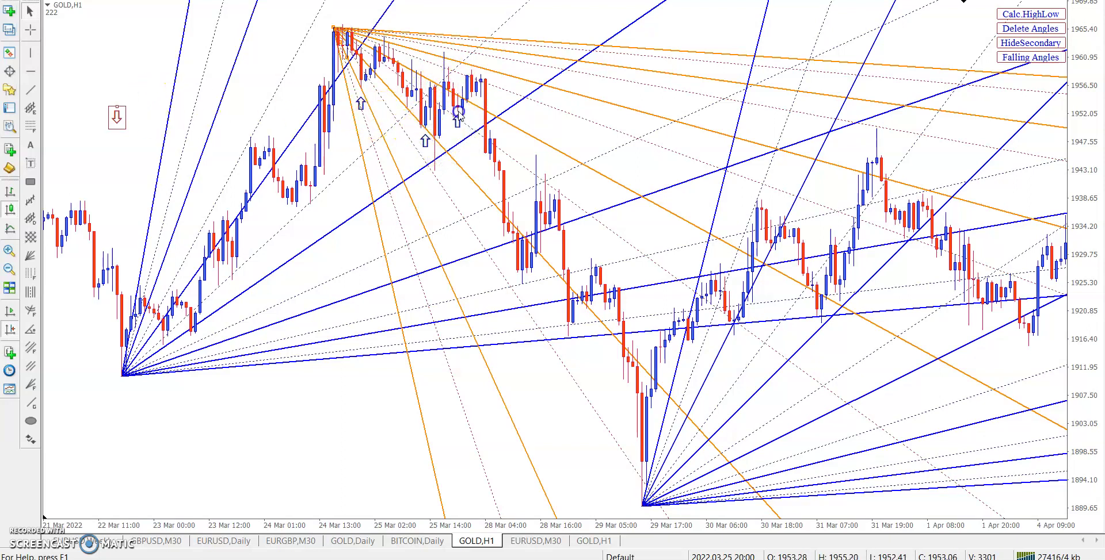
left_click(454, 113)
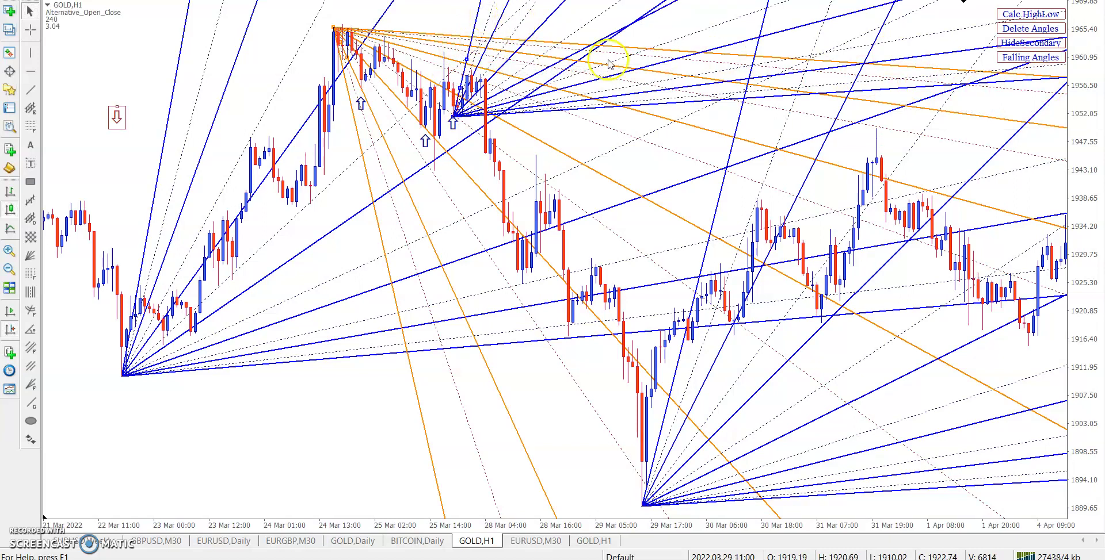
Delete all angles and redraw rising fans from the 22 and 29 March lows and a falling fan from the 24 March high
left_click(1049, 30)
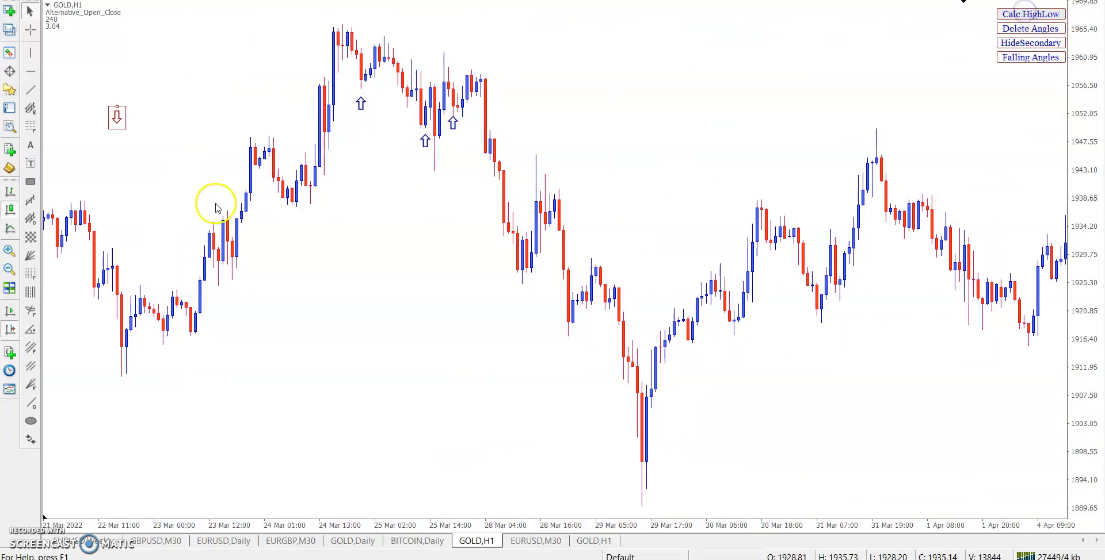
left_click(121, 352)
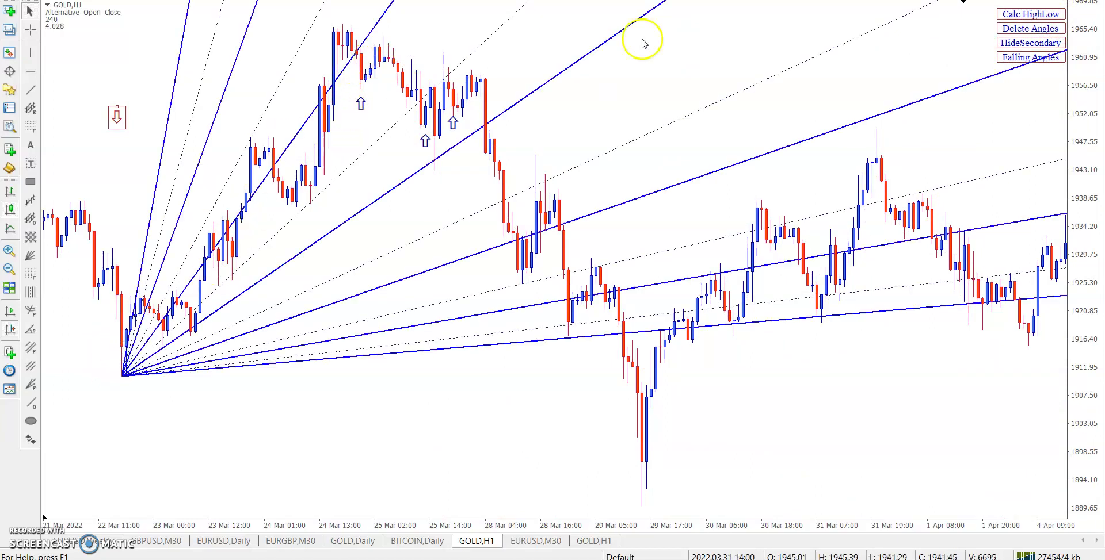
left_click(1020, 57)
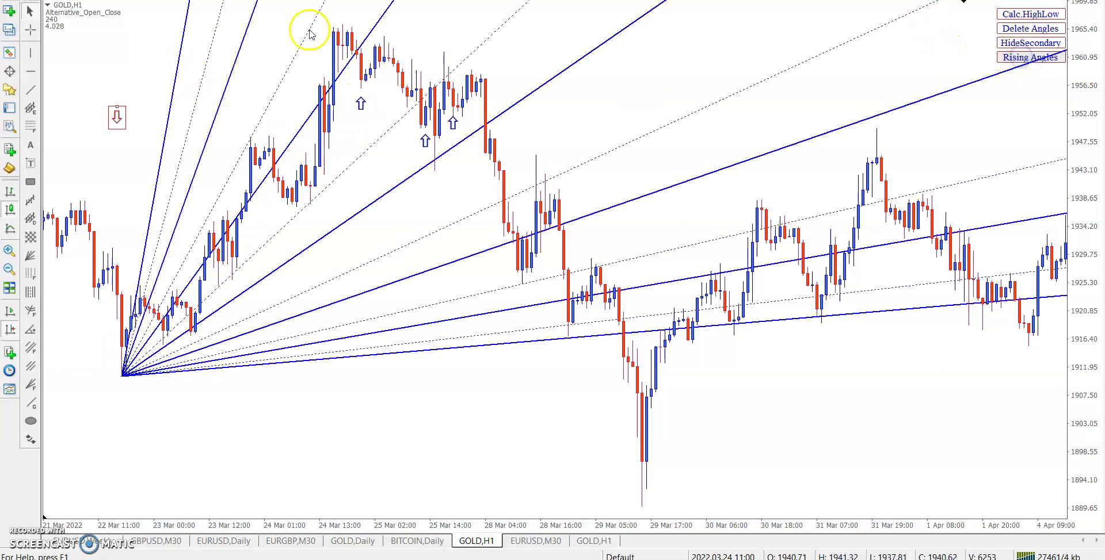
left_click(334, 28)
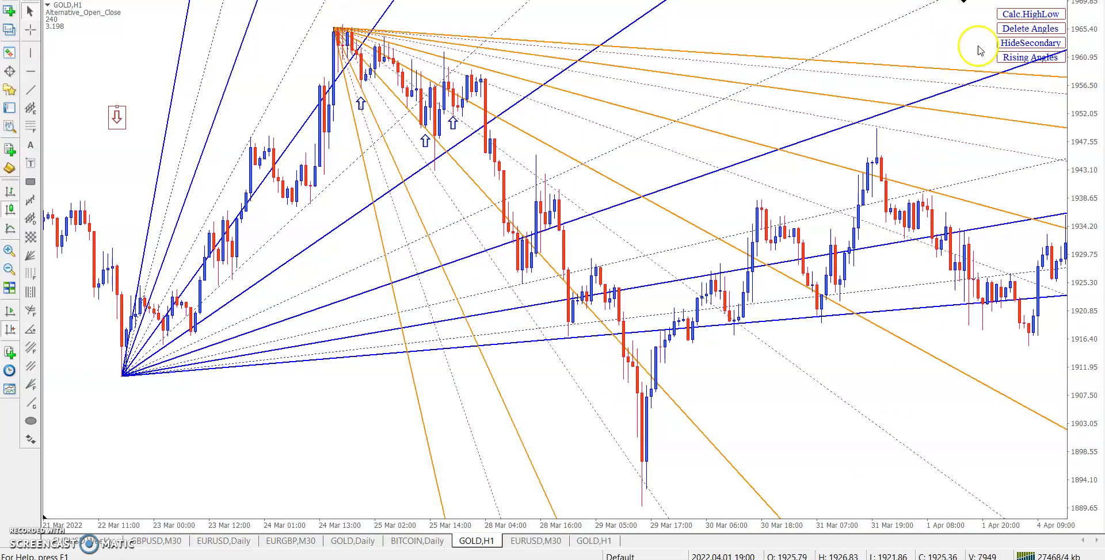
left_click(1013, 62)
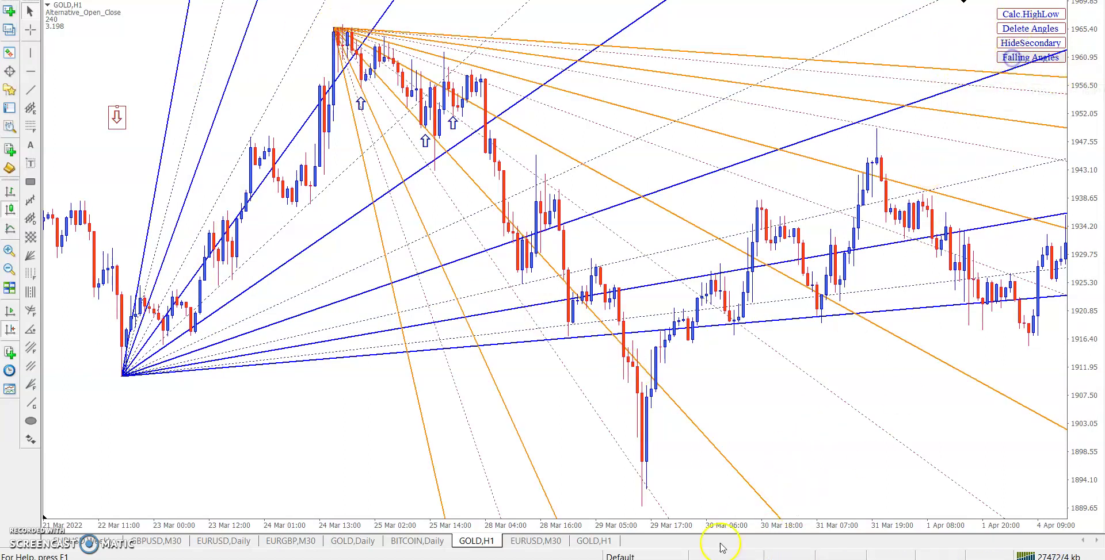
left_click(642, 467)
Set AnglesQuantity to 0 in the inputs of the Advance Gann AnglesNS1x1 indicator on the GOLD H1 chart
right_click(638, 197)
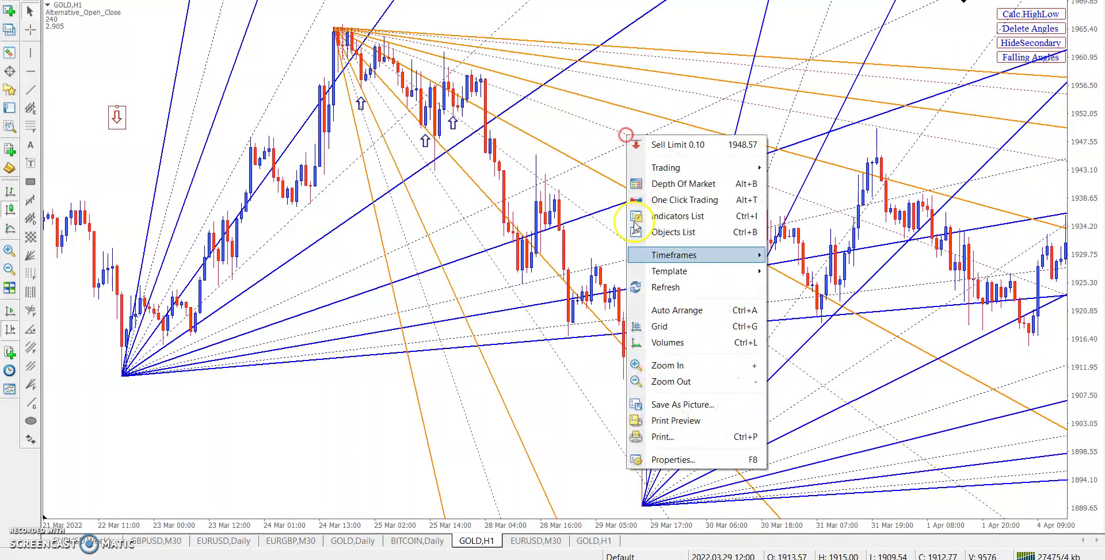
left_click(653, 219)
left_click(256, 381)
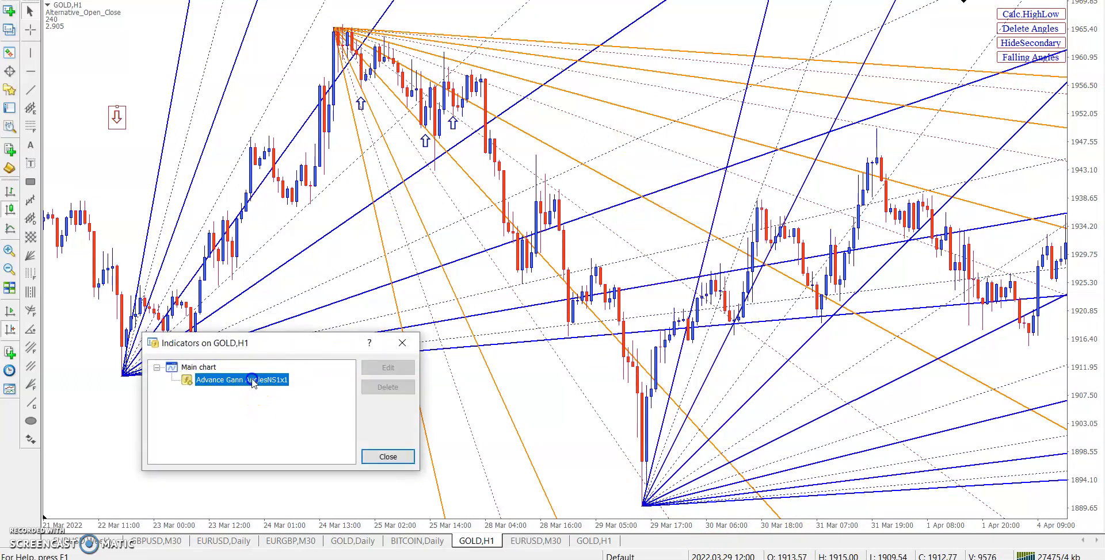
left_click(368, 370)
left_click(439, 303)
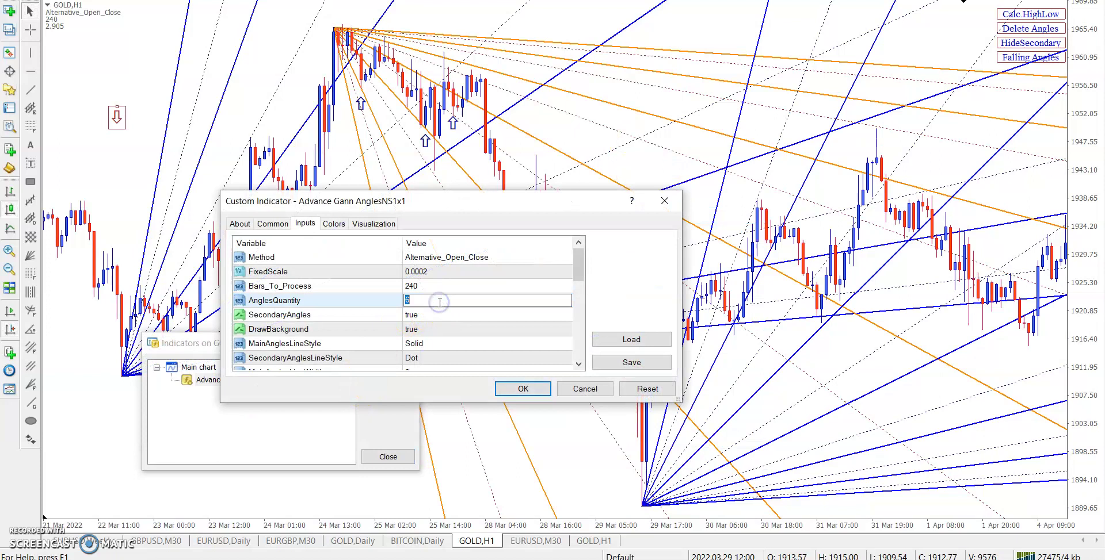
type("0")
left_click(522, 388)
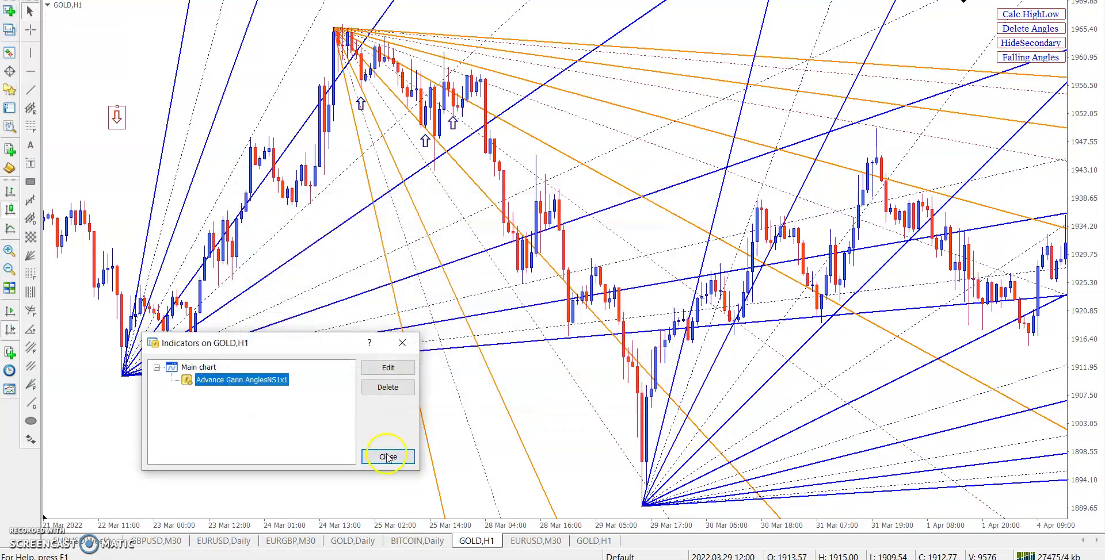
left_click(387, 455)
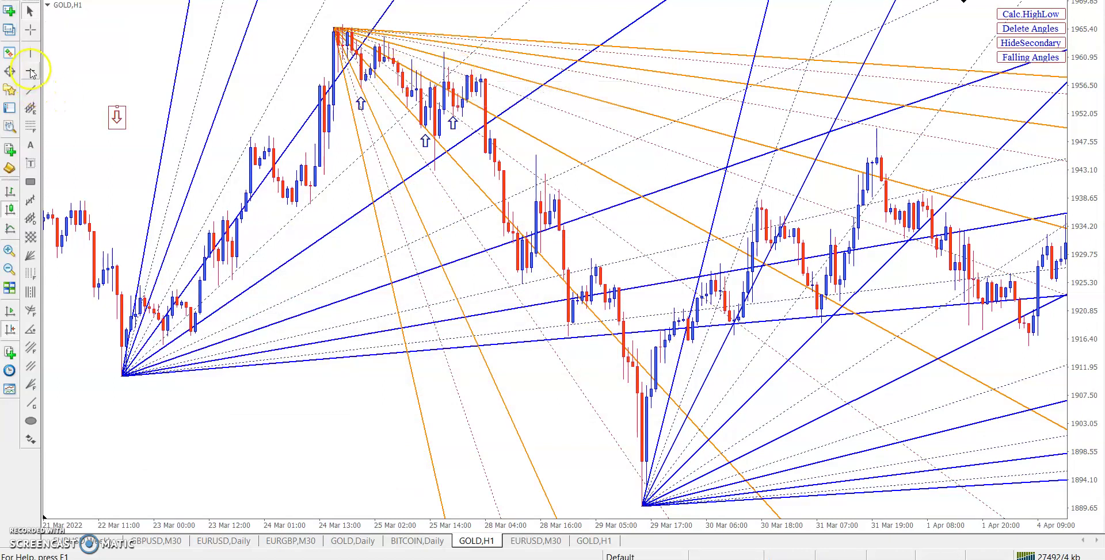
Inspect the fan crossings with the crosshair and copy an up arrow beneath the first 28 March swing low
left_click(30, 30)
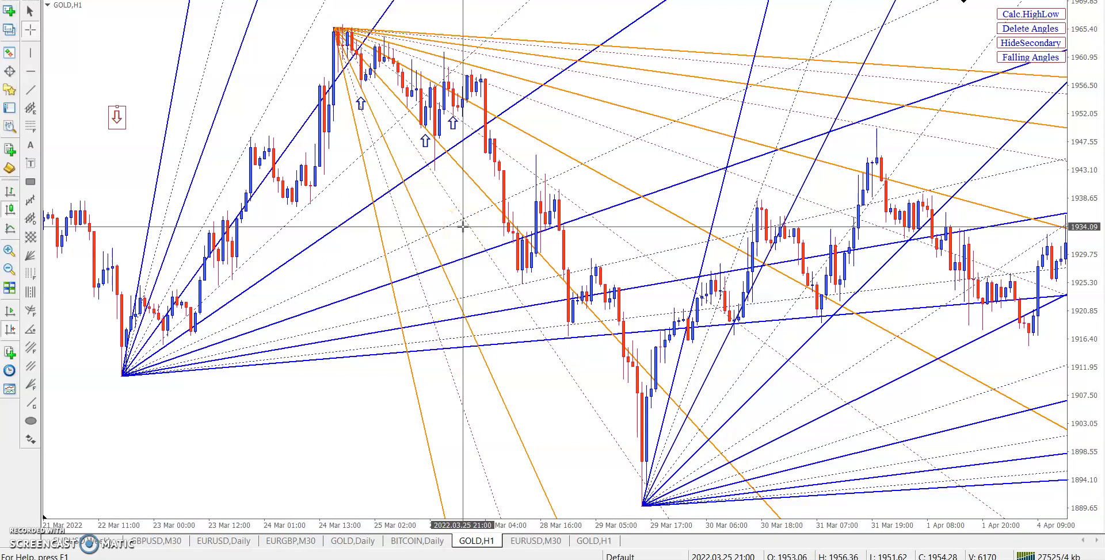
left_click(424, 266)
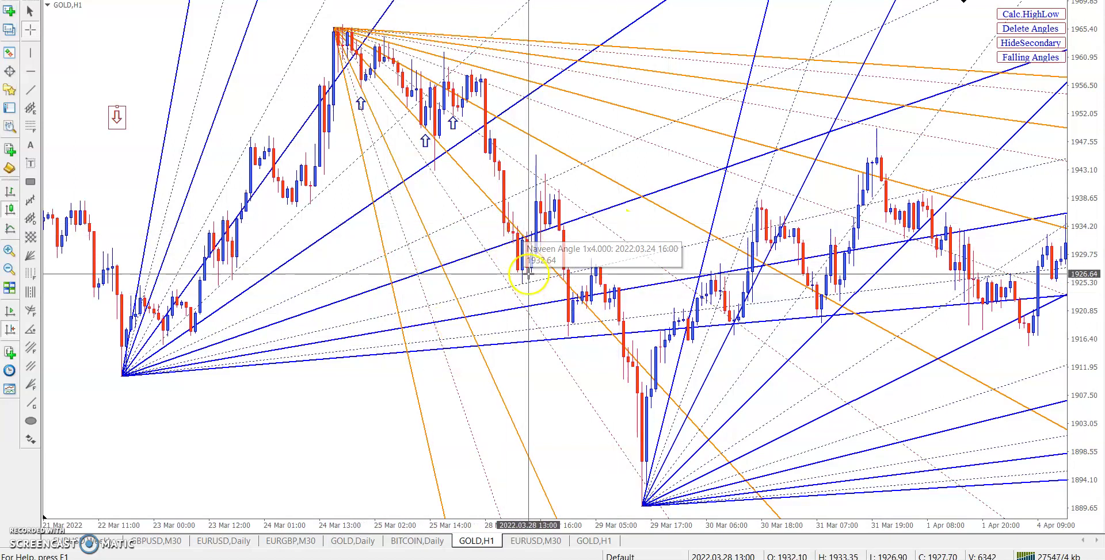
left_click(374, 108)
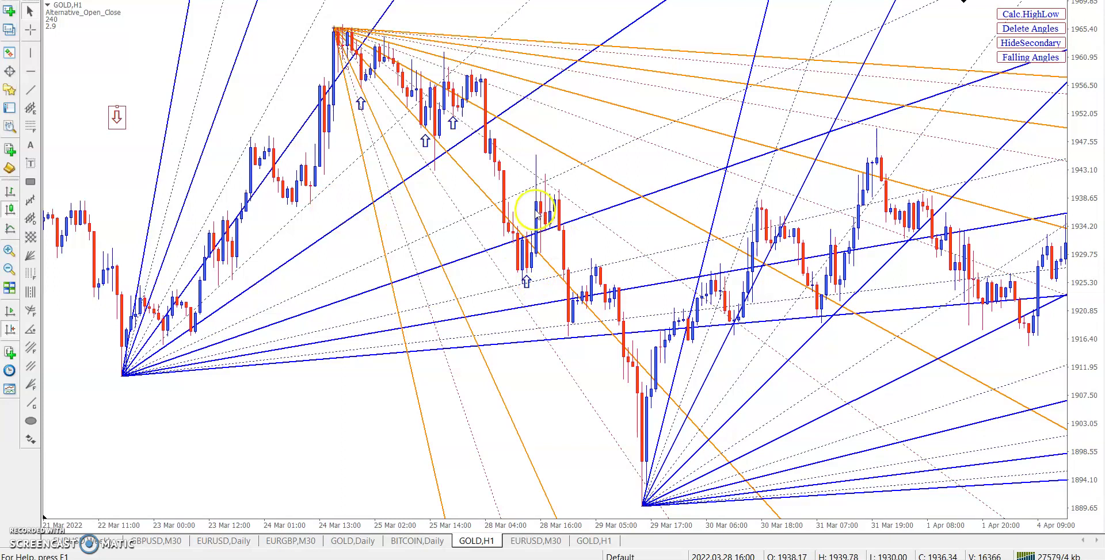
Copy the red down arrow to the 28 March rebound high, just below the long upper wick
middle_click(547, 184)
middle_click(107, 130)
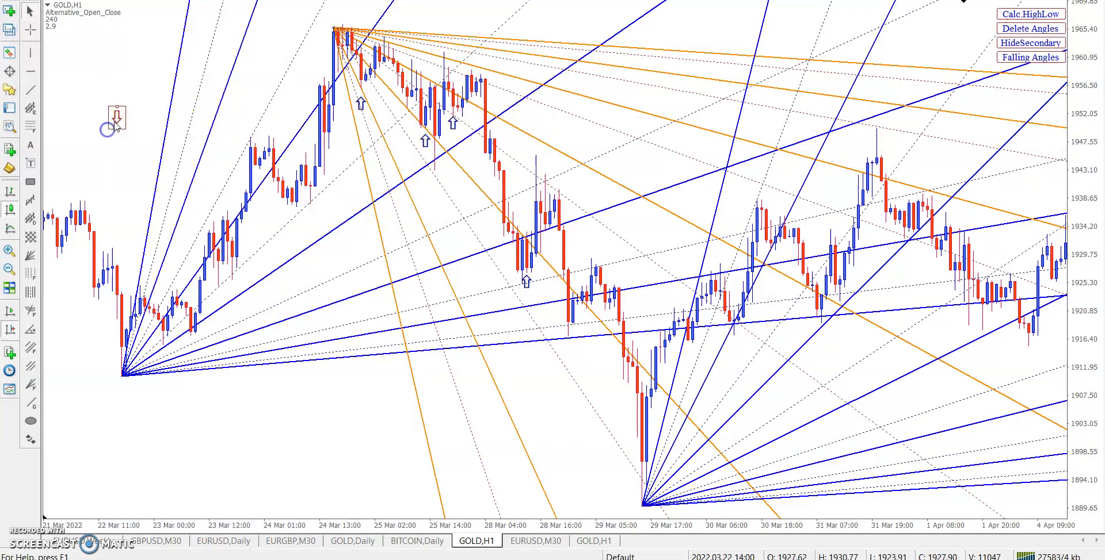
left_click_drag(452, 150, 532, 143)
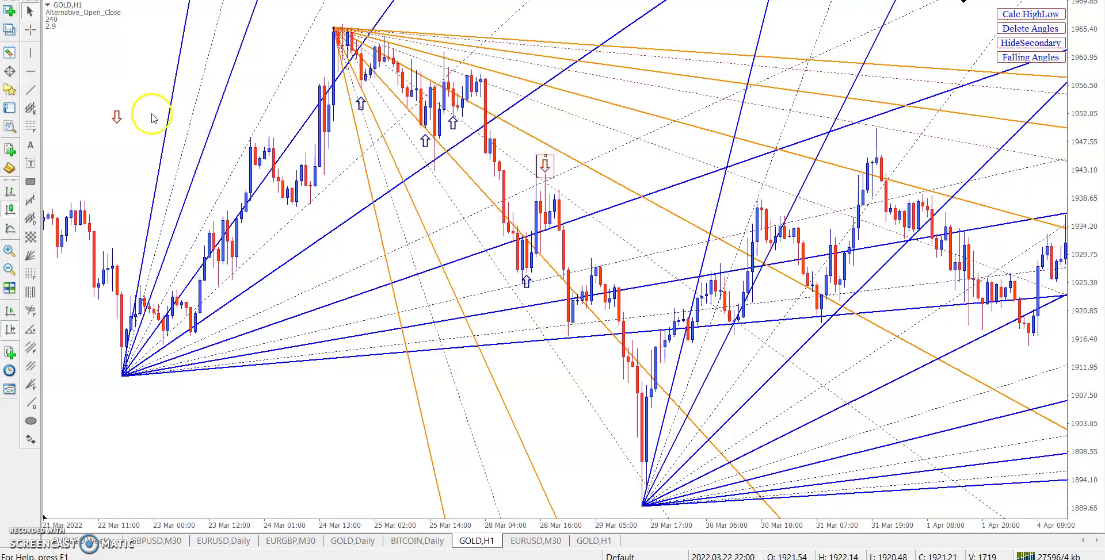
Copy the up arrow from the 25 March low to beneath the early 29 March consolidation low
double_click(117, 113)
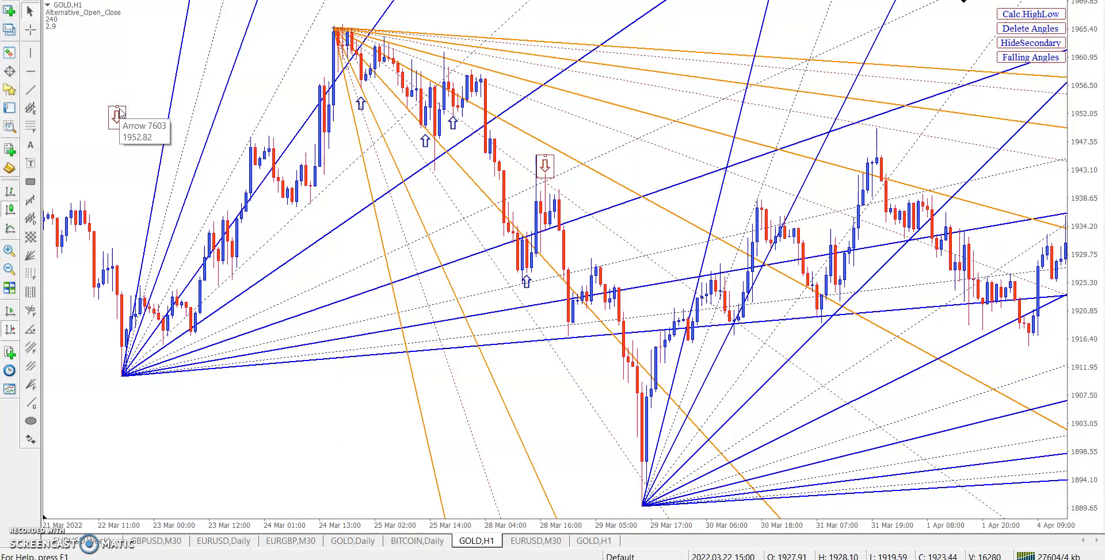
left_click(601, 141)
double_click(424, 143)
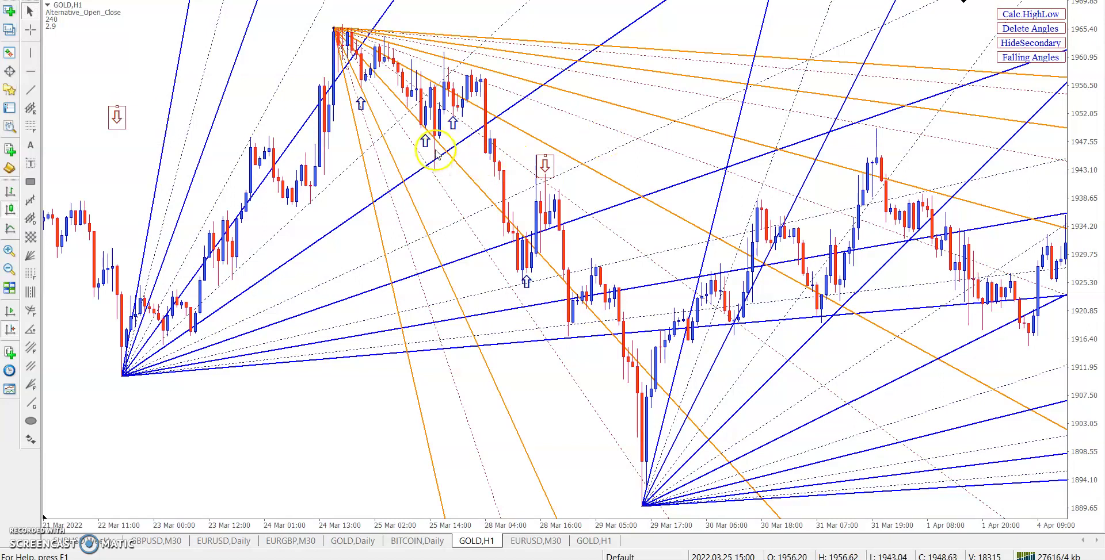
left_click_drag(423, 141, 588, 308)
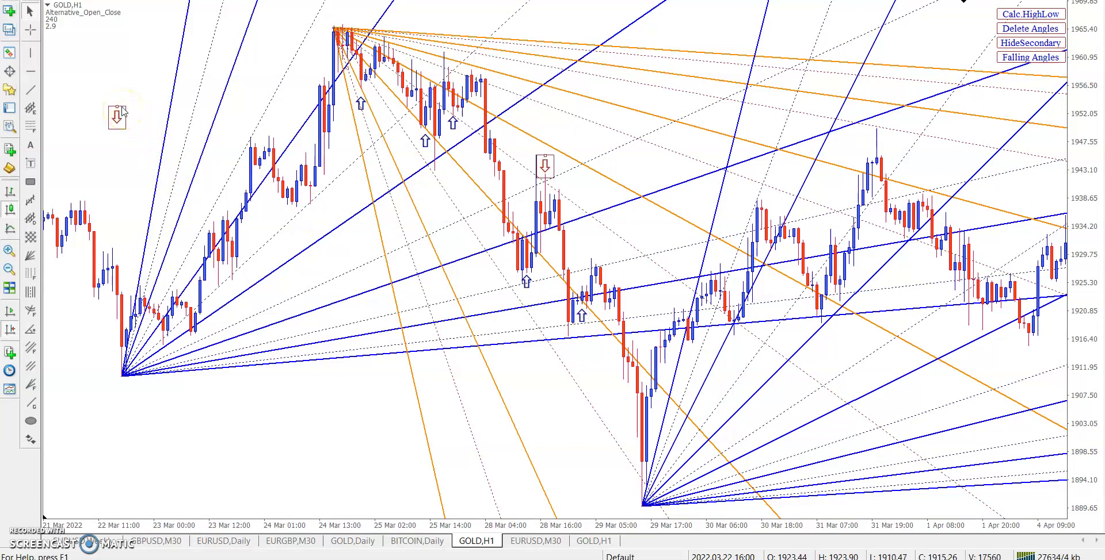
Copy a down arrow above the early 29 March high and an up arrow beneath the 29 March swing low
left_click_drag(546, 196, 596, 242)
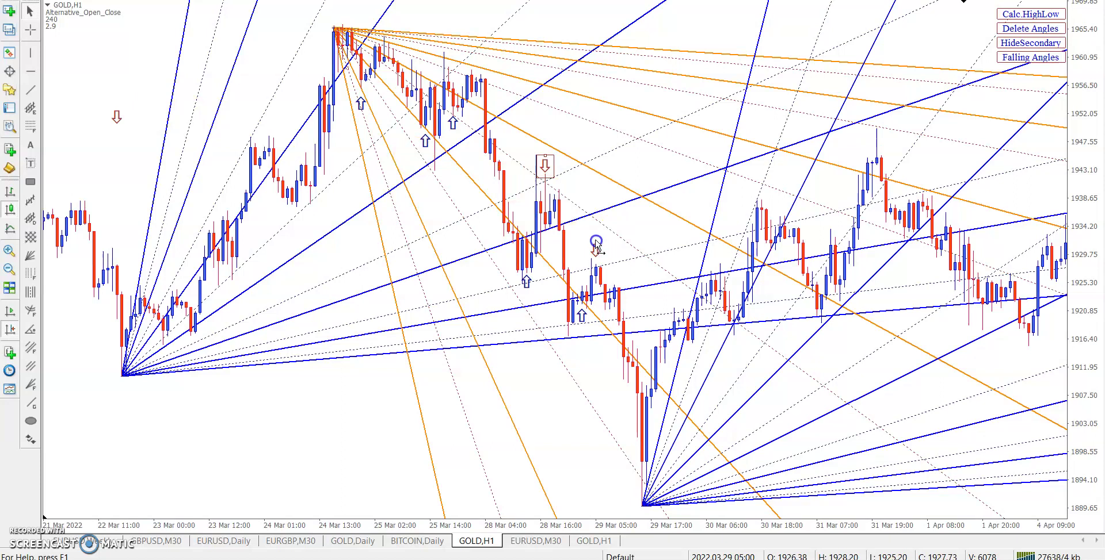
middle_click(644, 262)
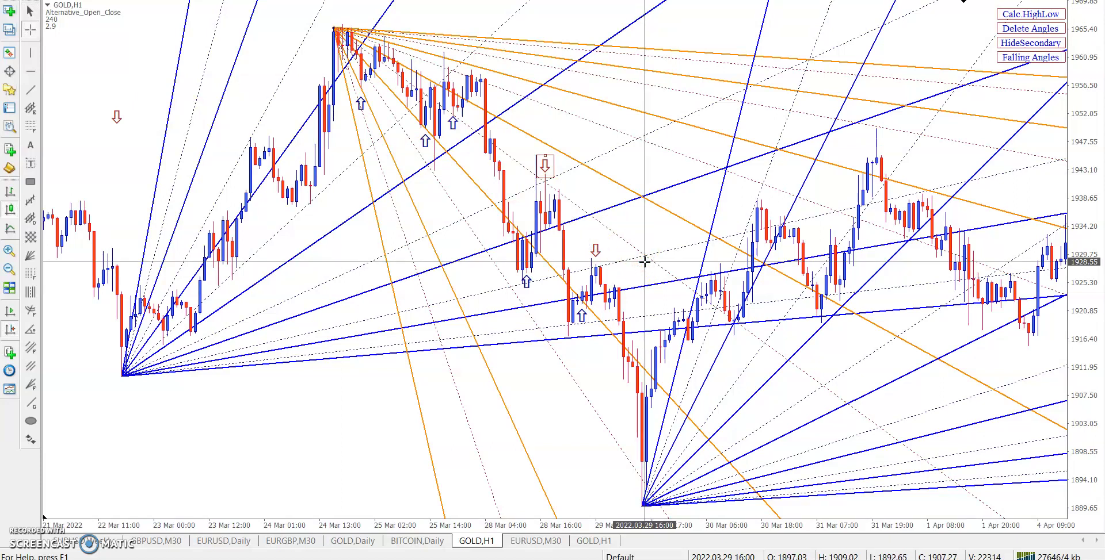
middle_click(643, 262)
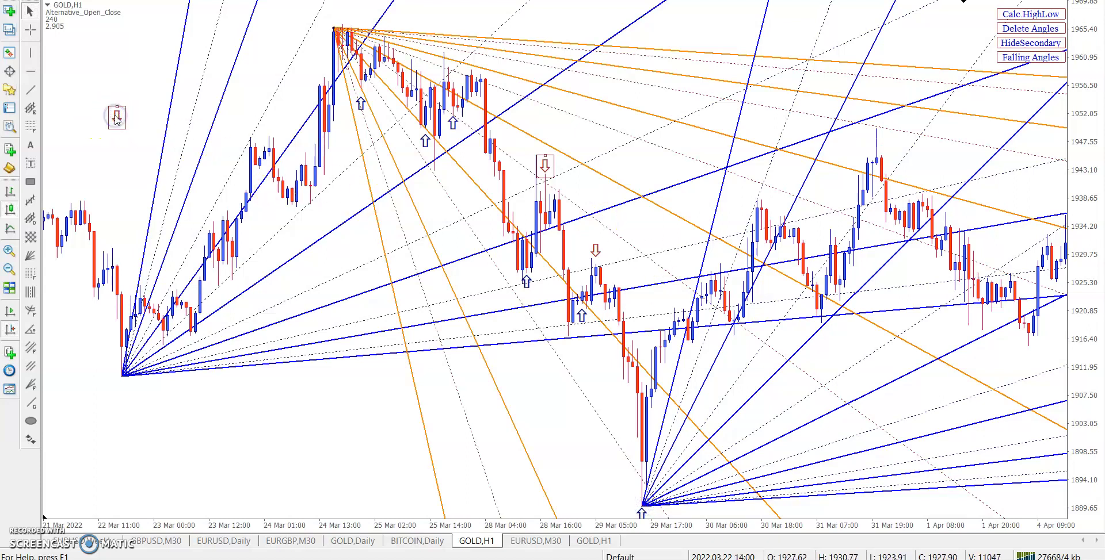
Copy the red down arrow to above the 30 March high and inspect that high with the crosshair
mouse_move(117, 118)
left_mouse_down()
mouse_move(680, 167)
mouse_move(761, 152)
left_mouse_up()
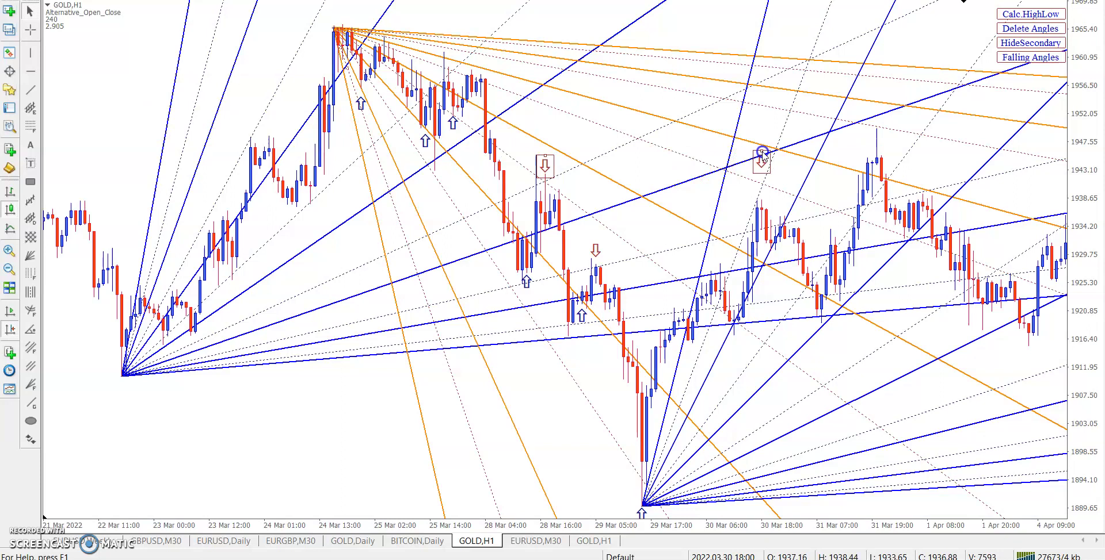
middle_click(761, 204)
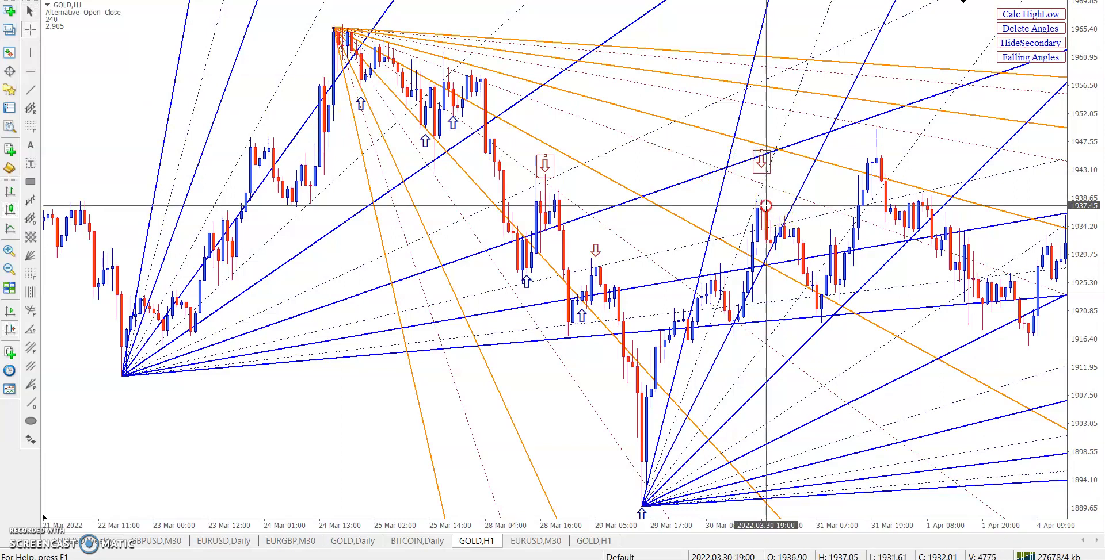
left_click(755, 200)
left_click(759, 150)
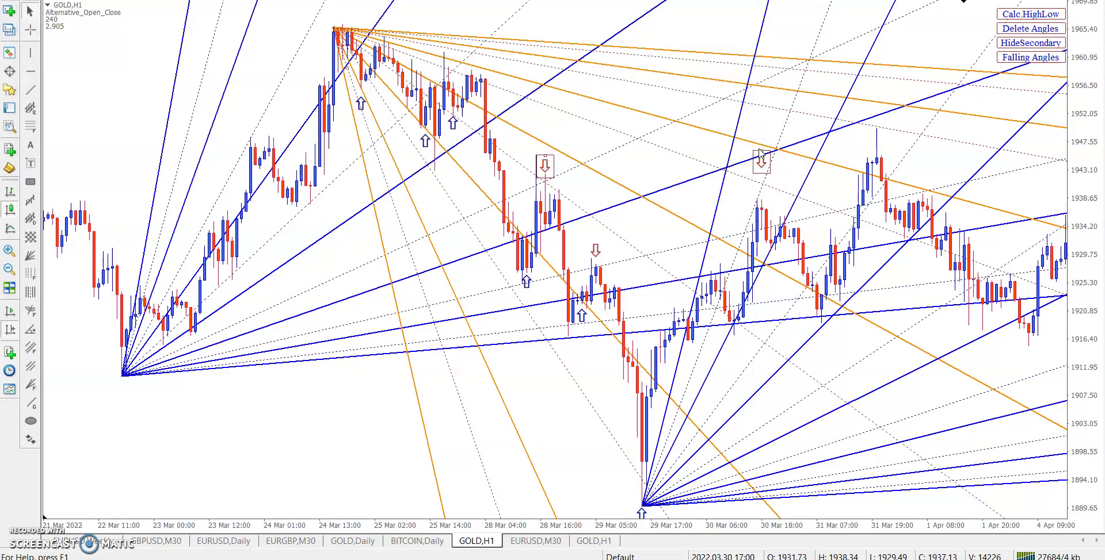
Copy the down arrow from the 30 March high to the 31 March swing high and inspect the candles beneath it
left_click_drag(759, 150, 870, 196)
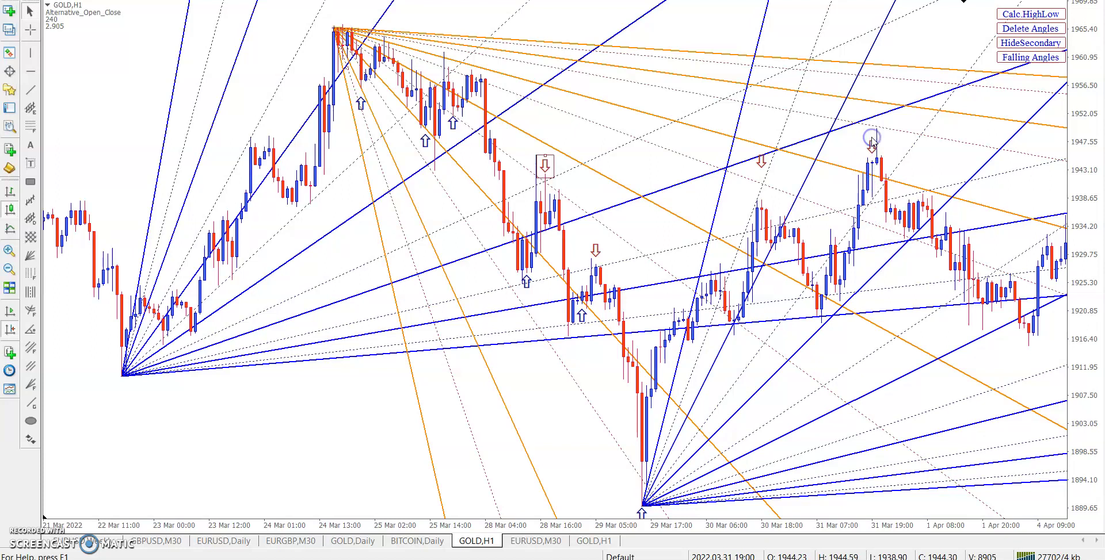
middle_click(871, 209)
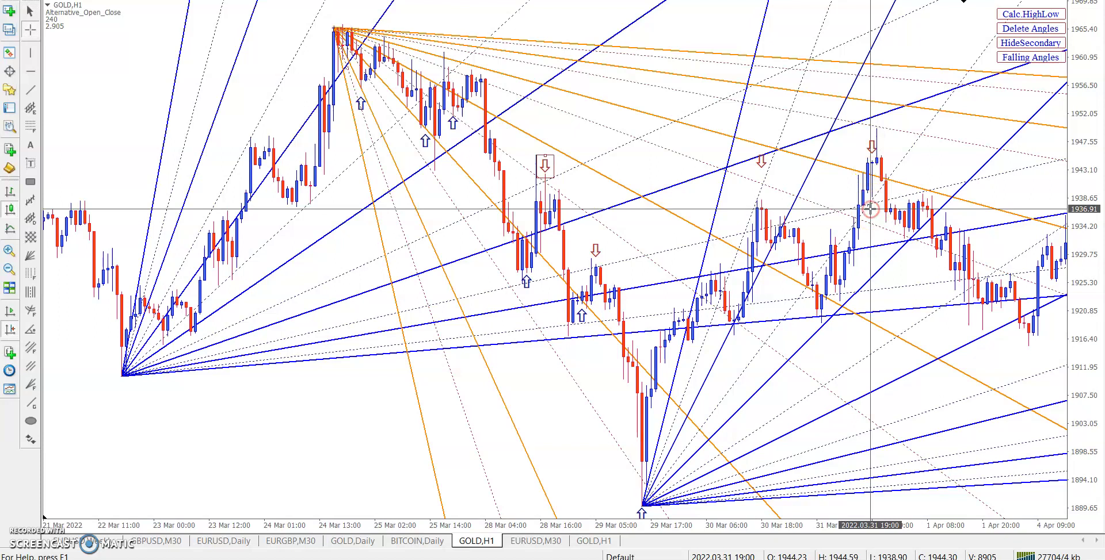
middle_click(866, 159)
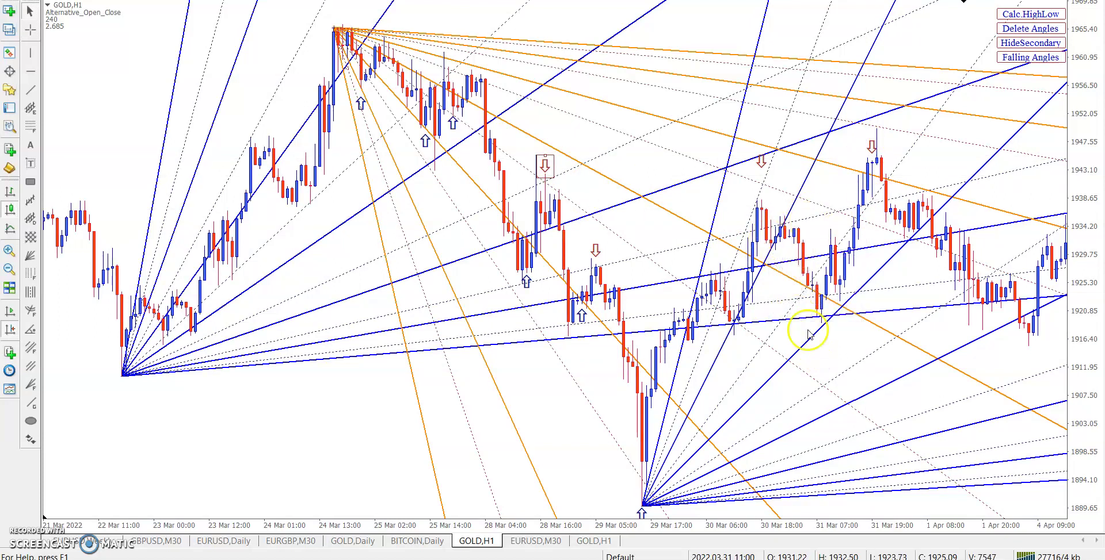
Check the 31 March pullback low against the fan lines and copy an up arrow beneath it
middle_click(776, 159)
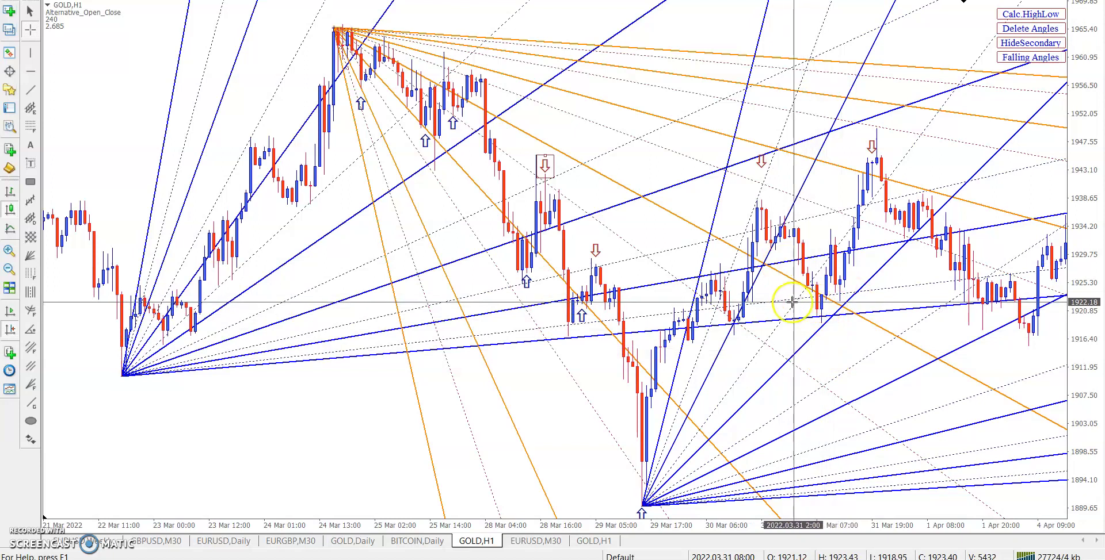
middle_click(835, 303)
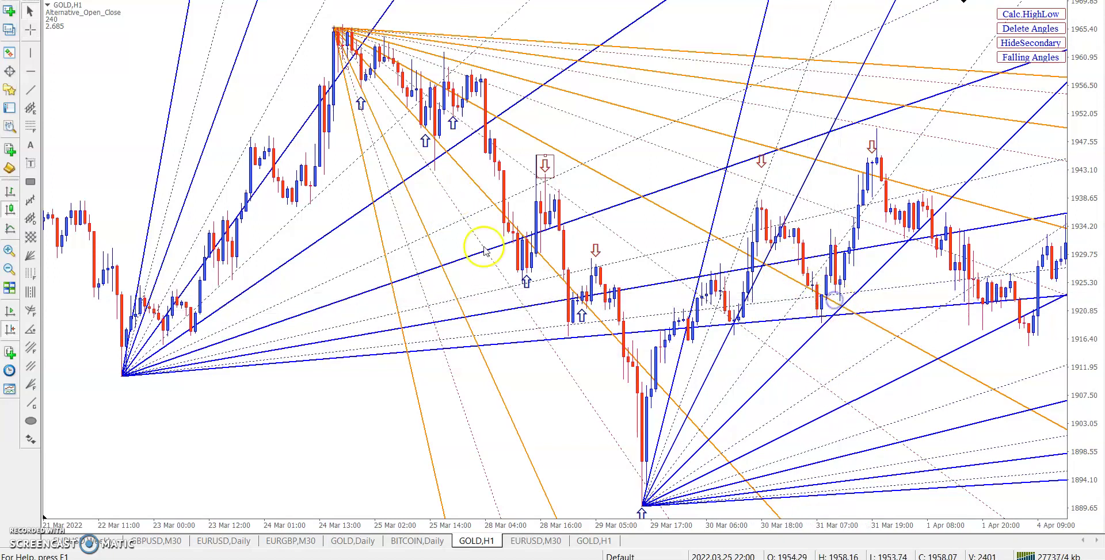
left_click(532, 201)
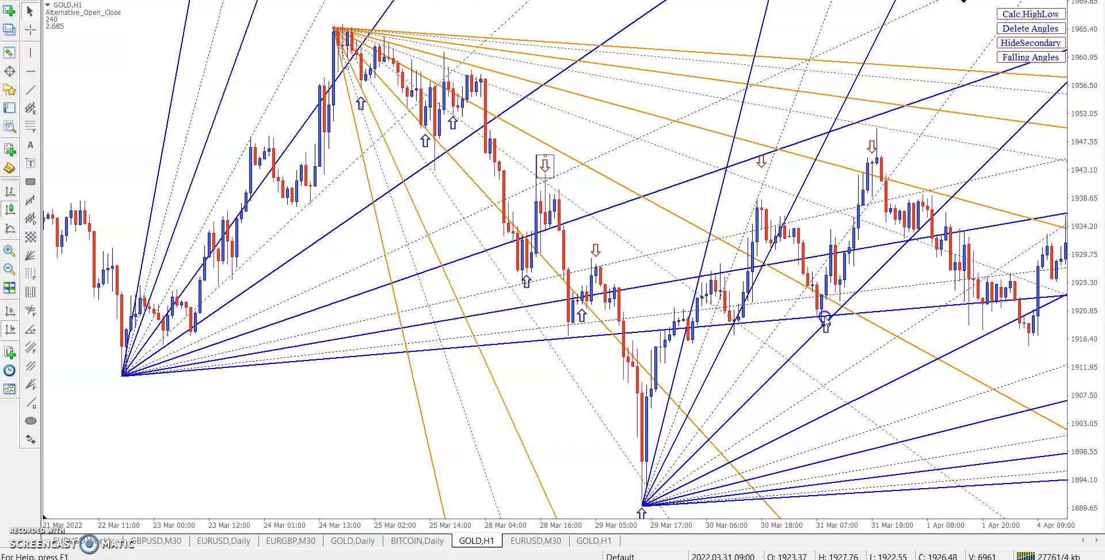
Copy down arrows above the small rebound before the 4 April low and at the 4 April high
right_click(881, 288)
left_click_drag(877, 291, 869, 295)
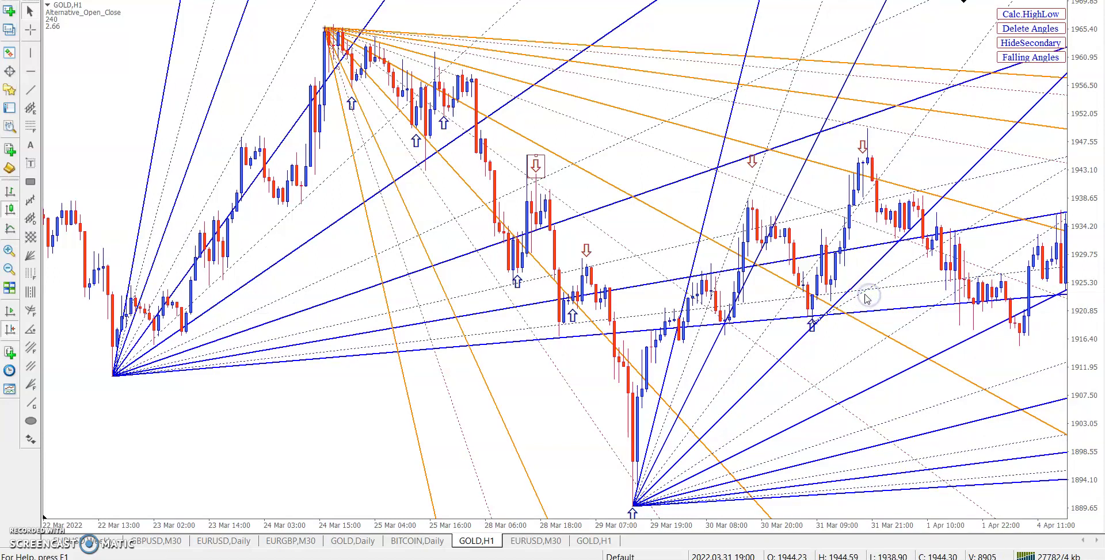
right_click(864, 291)
left_click(885, 340)
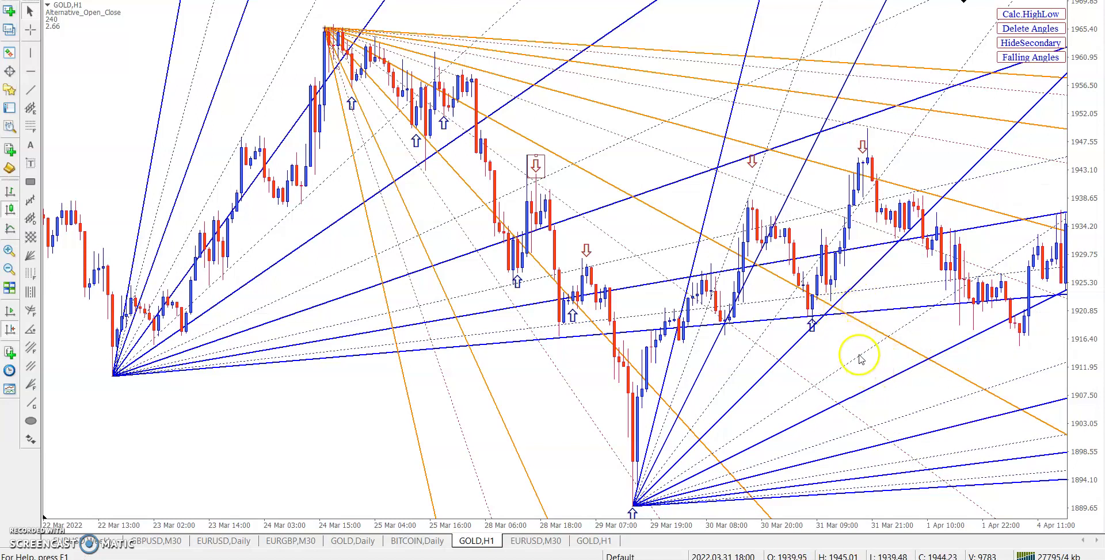
scroll(860, 359, "down", 5)
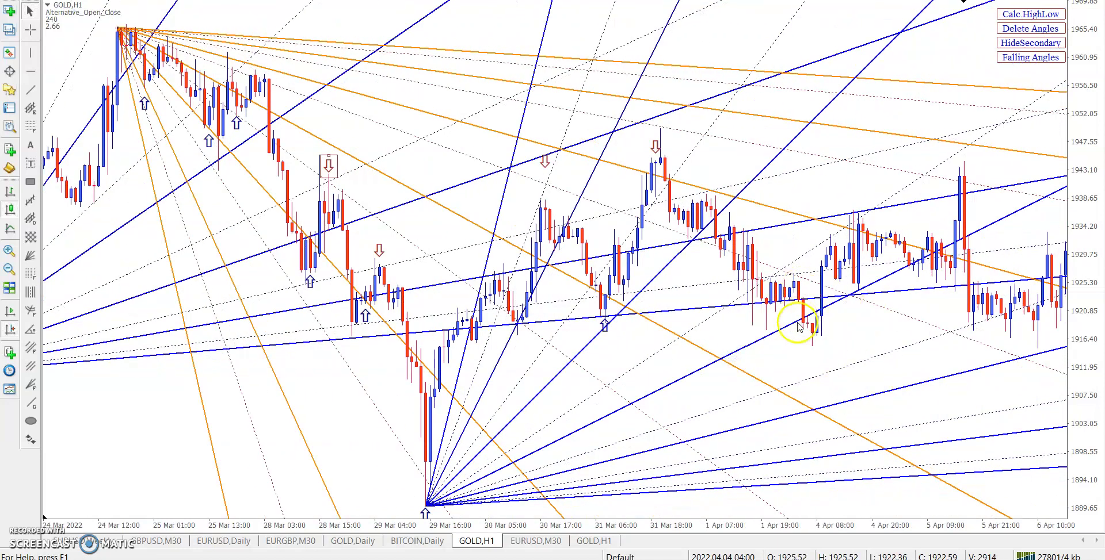
middle_click(777, 285)
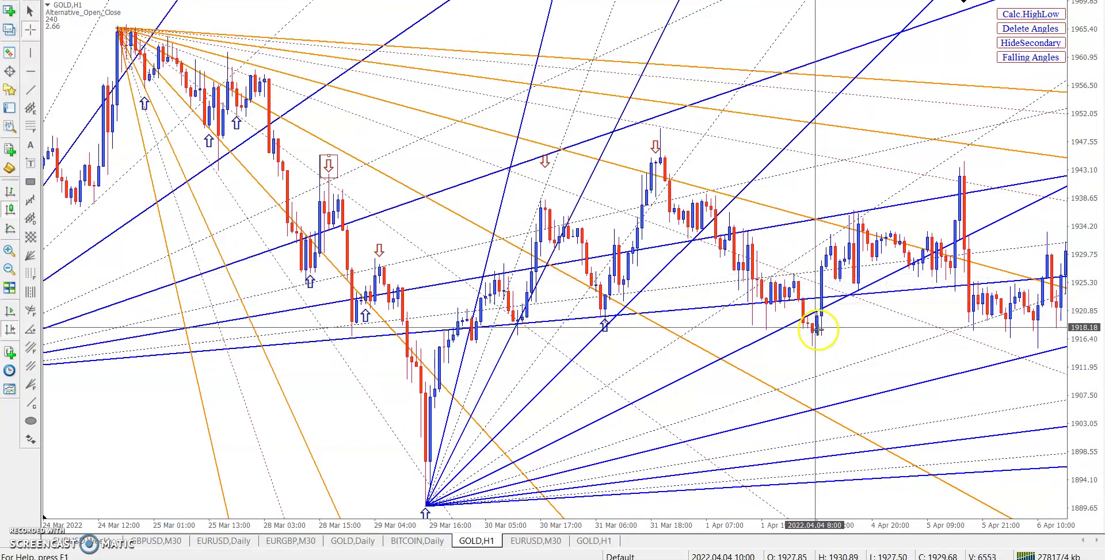
left_click(672, 162)
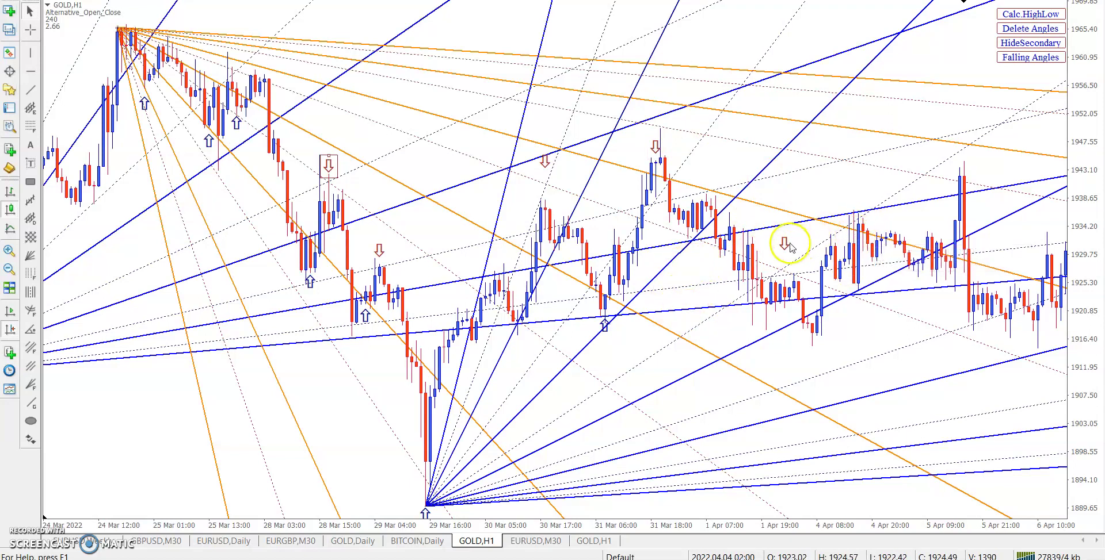
left_click(854, 227)
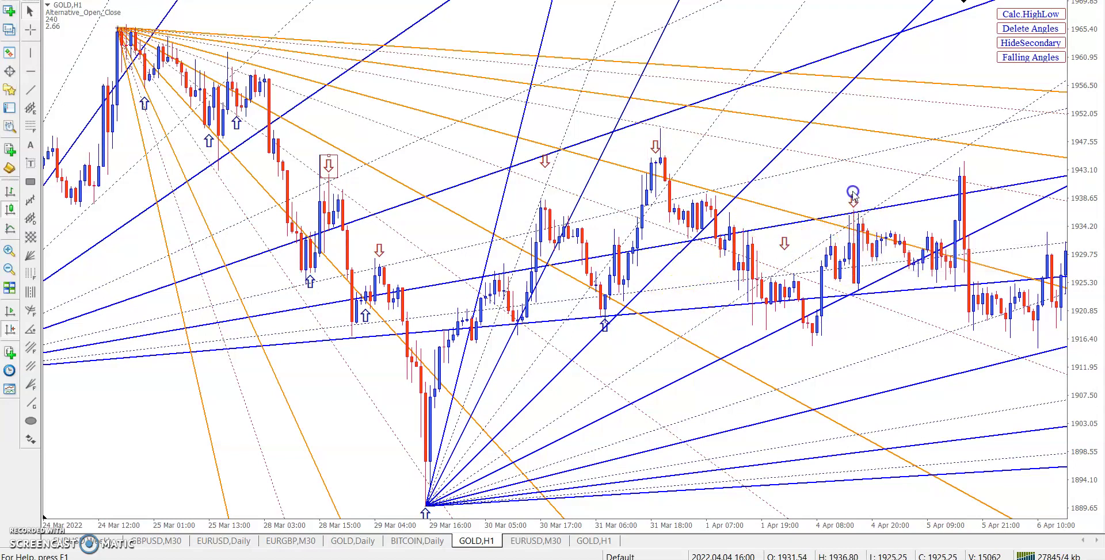
Copy the up arrow from the 31 March low to beneath the 5 April low just before the price spike
left_click_drag(904, 325, 835, 333)
middle_click(781, 301)
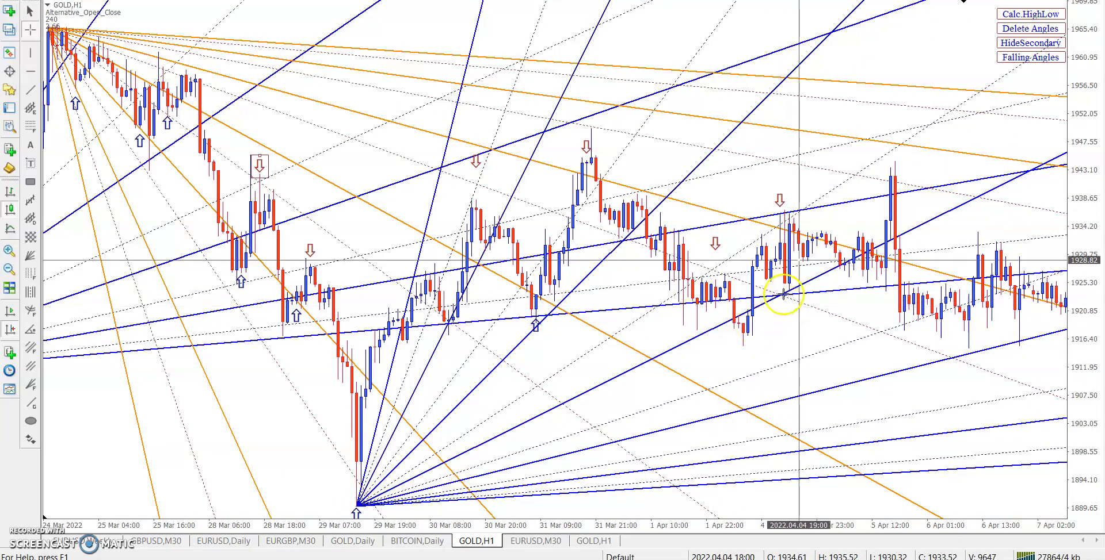
left_click(807, 328)
left_click_drag(781, 348, 733, 340)
middle_click(784, 329)
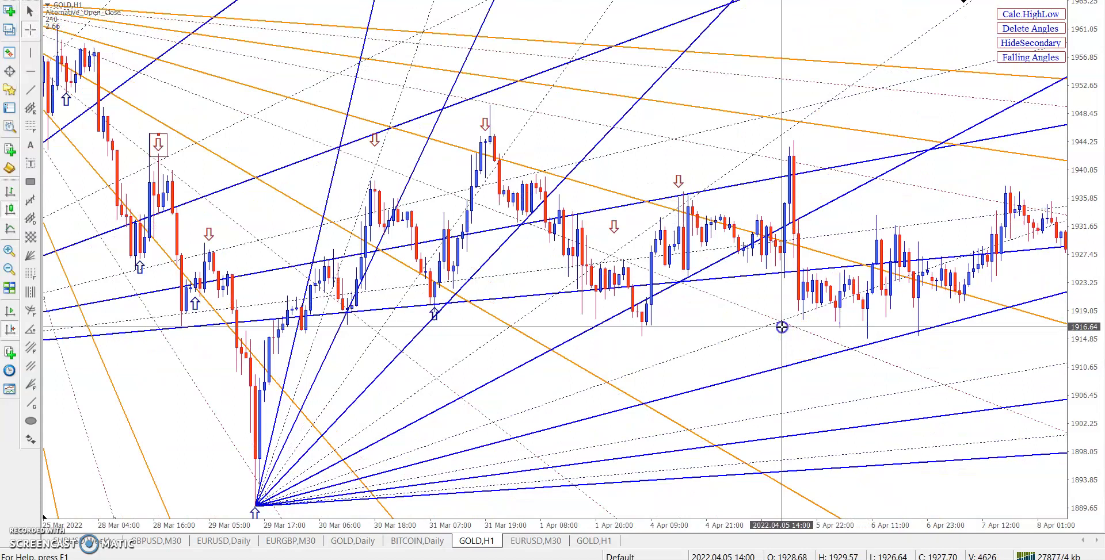
left_click(782, 327)
left_click(435, 311)
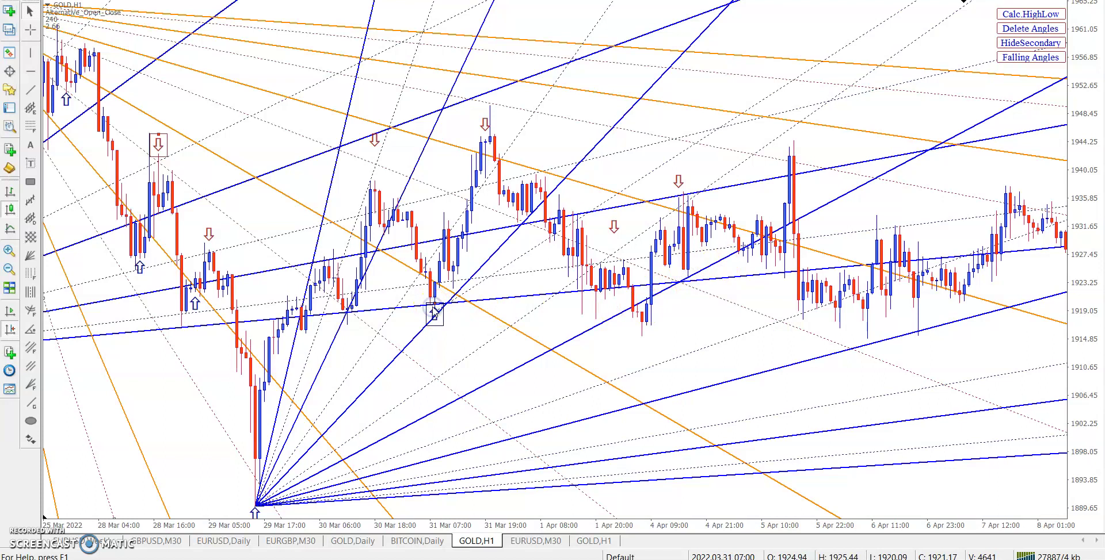
left_click(818, 342)
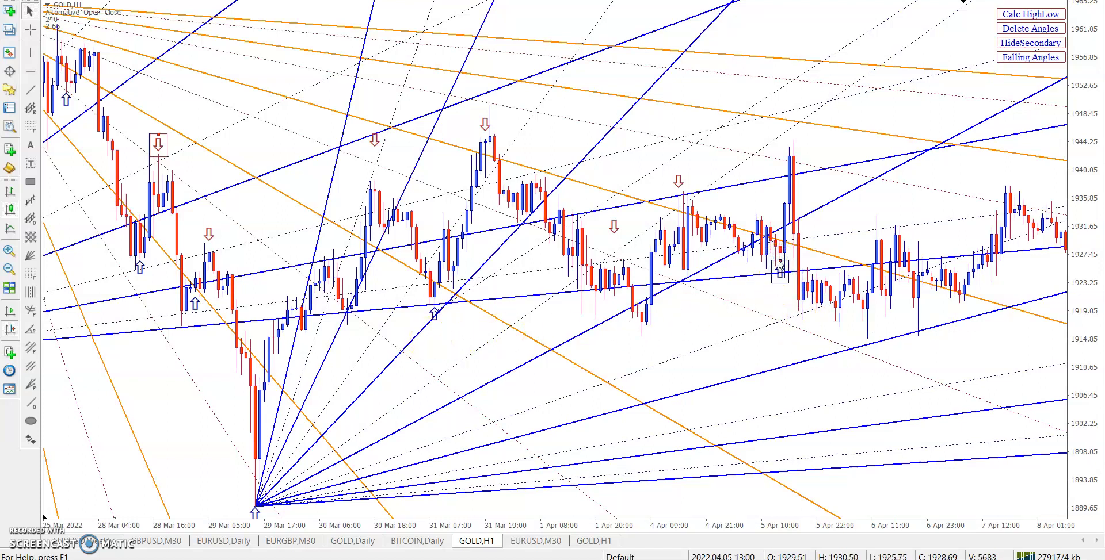
Examine how price reacts to the rising and falling fan lines from 5 April through 22 April
left_click_drag(980, 348, 764, 353)
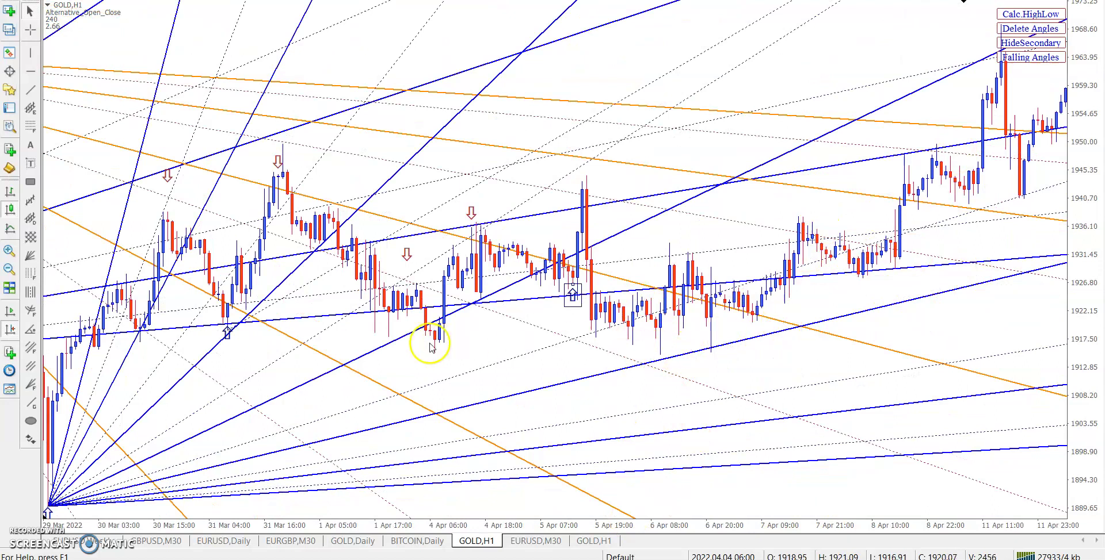
left_click_drag(846, 391, 691, 396)
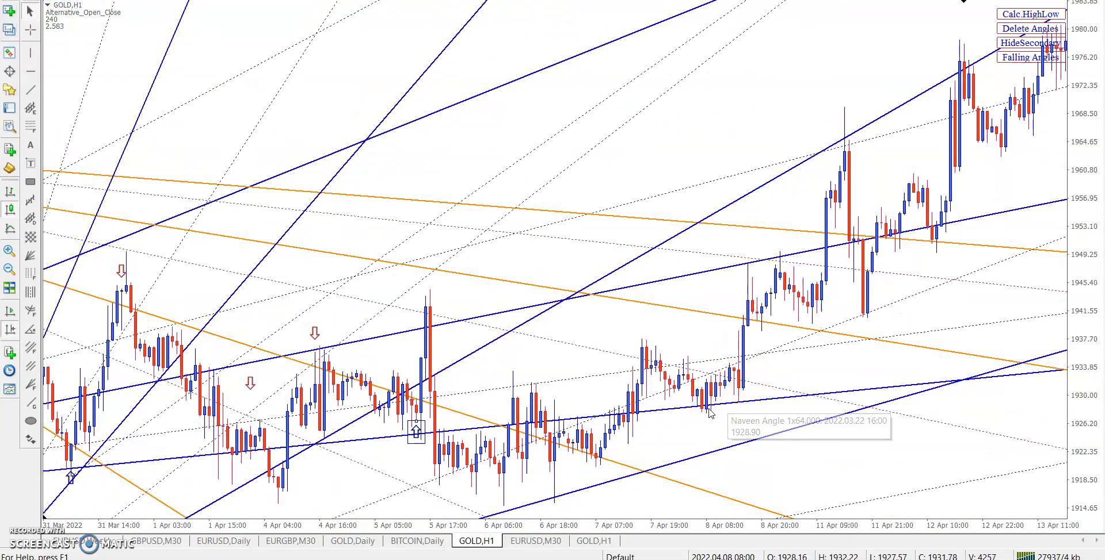
left_click_drag(844, 137, 656, 192)
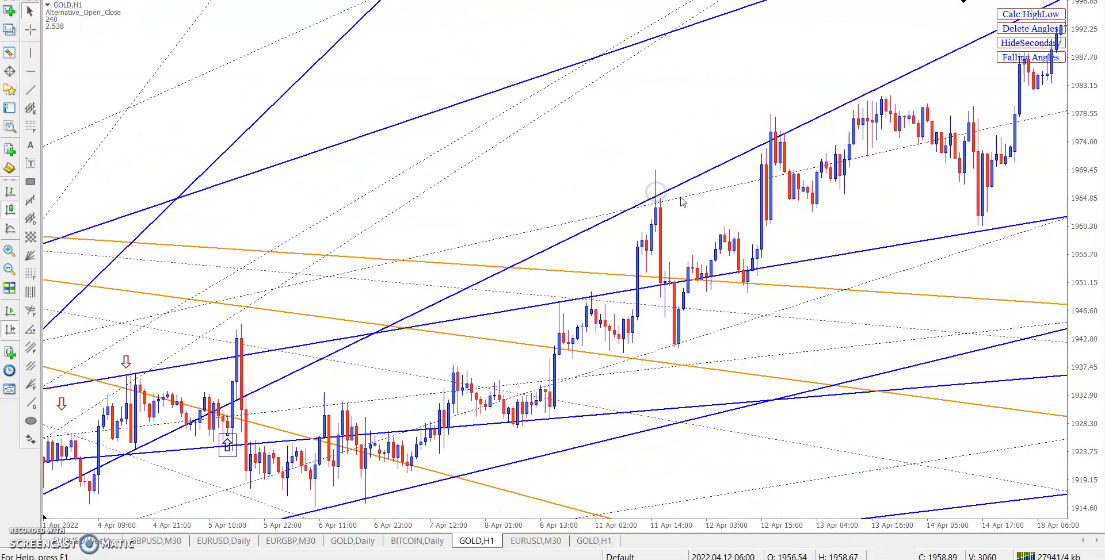
scroll(703, 197, "down", 5)
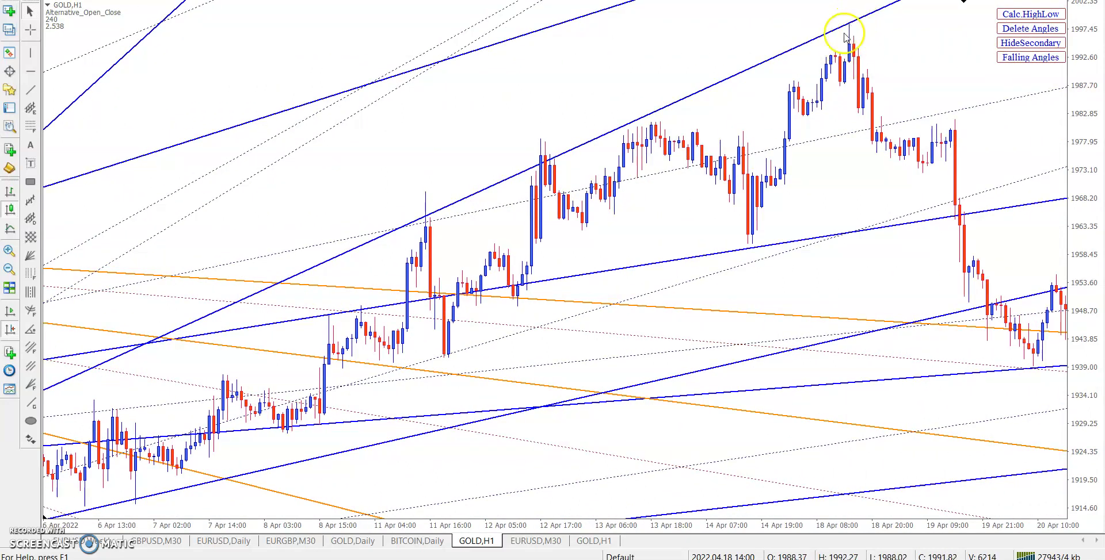
scroll(754, 303, "down", 5)
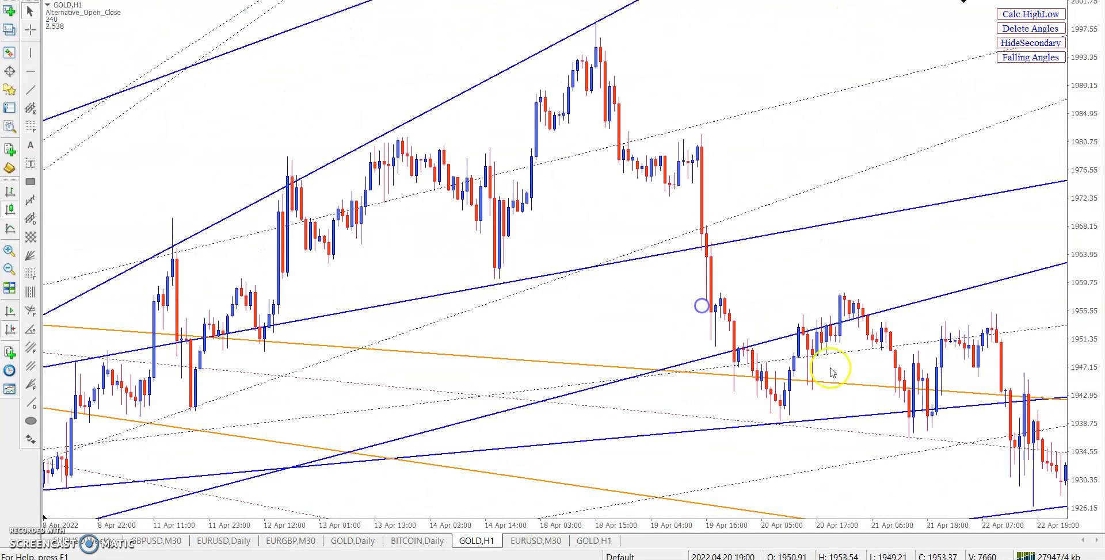
Delete the existing angles and draw rising angles from the 29 March low on the GOLD H1 chart
scroll(740, 205, "up", 5)
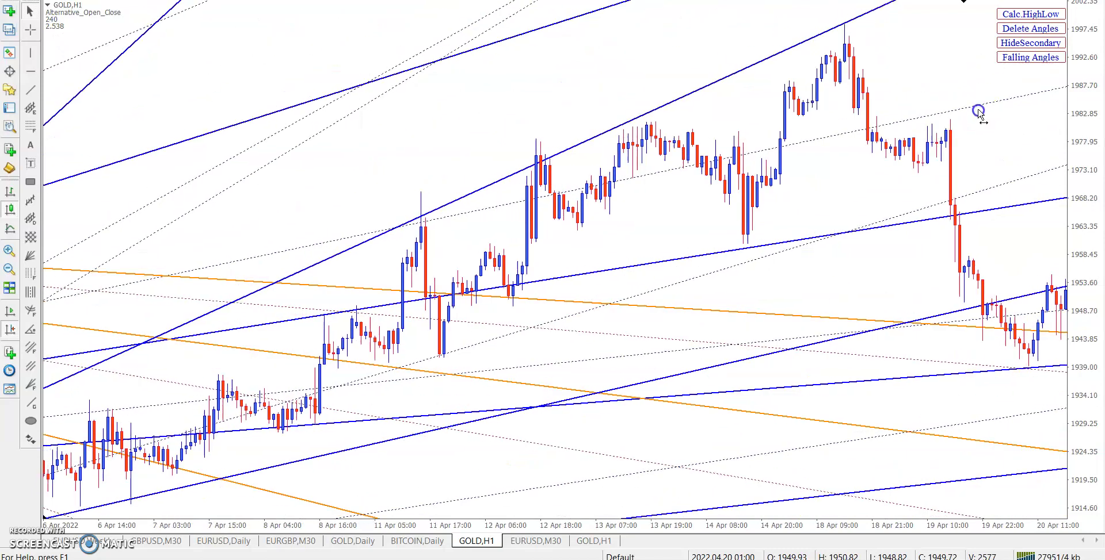
scroll(572, 360, "up", 5)
scroll(437, 363, "up", 8)
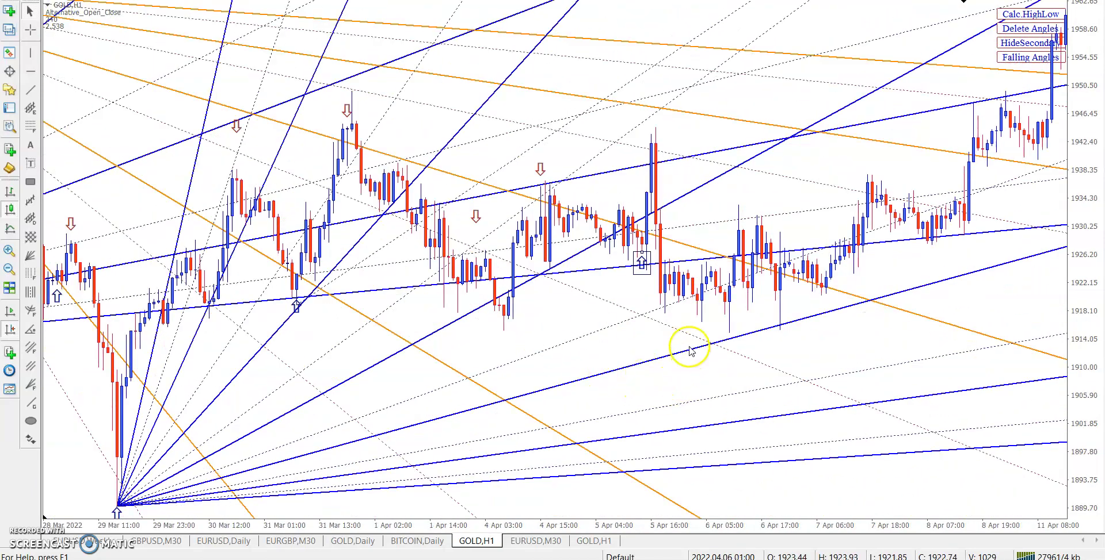
scroll(425, 228, "up", 7)
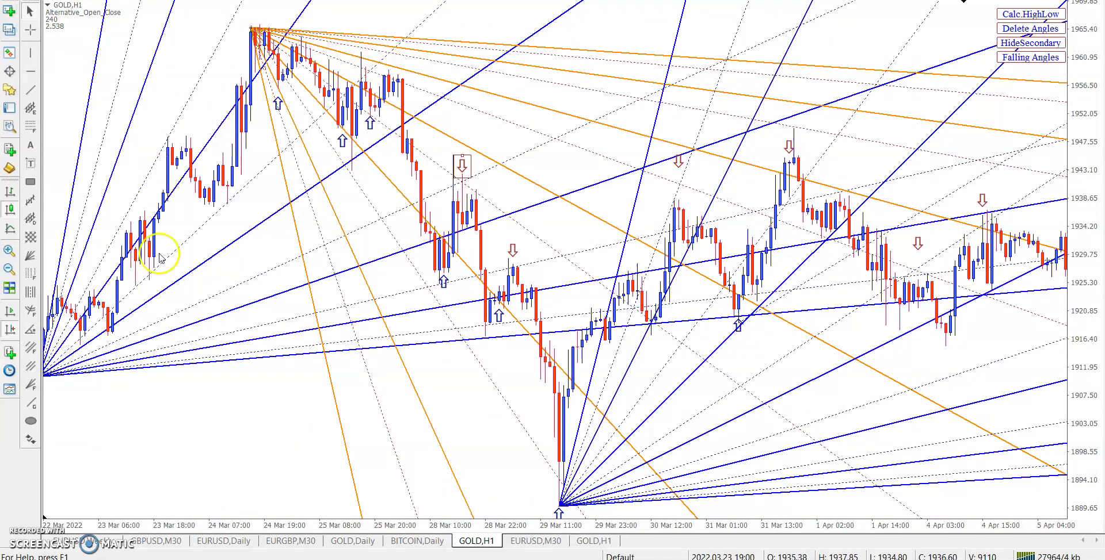
scroll(132, 311, "up", 5)
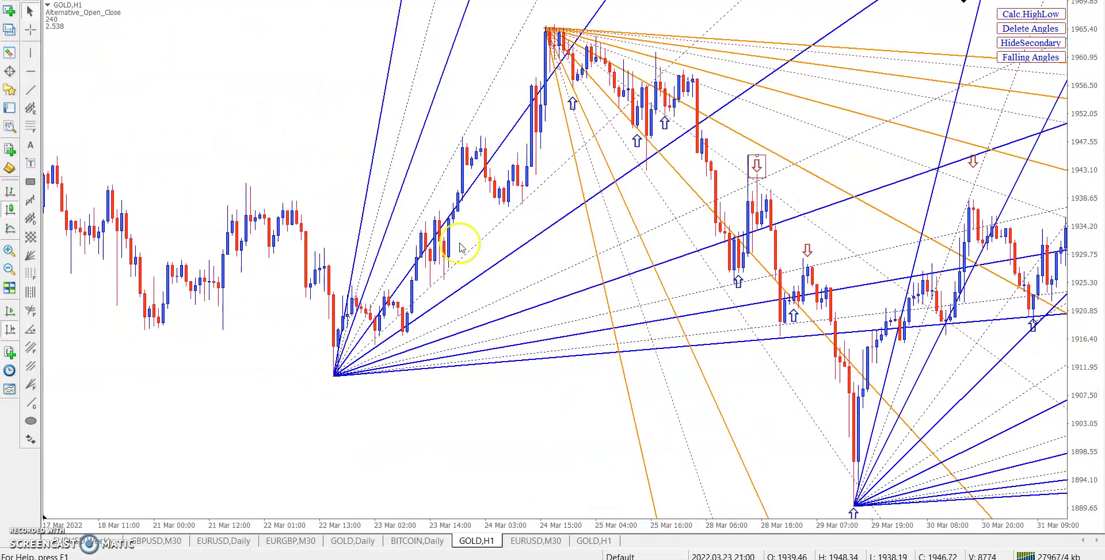
left_click_drag(764, 439, 424, 454)
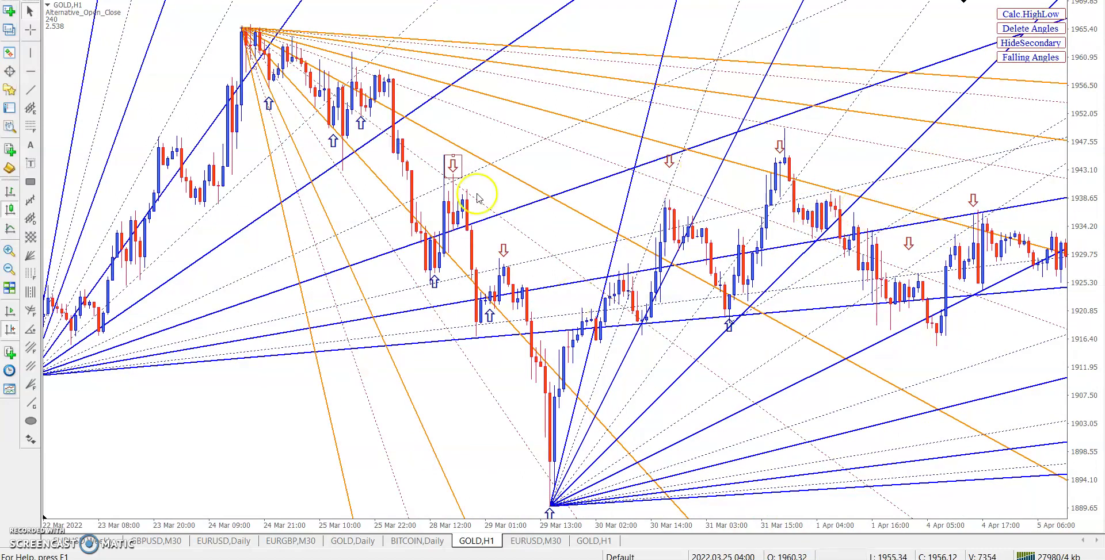
left_click(1035, 30)
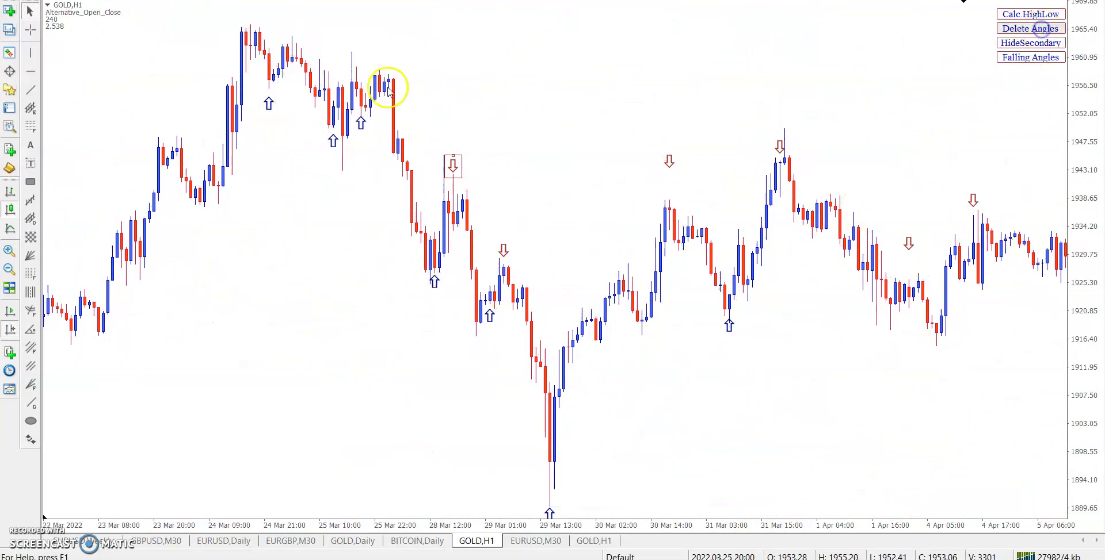
left_click(551, 461)
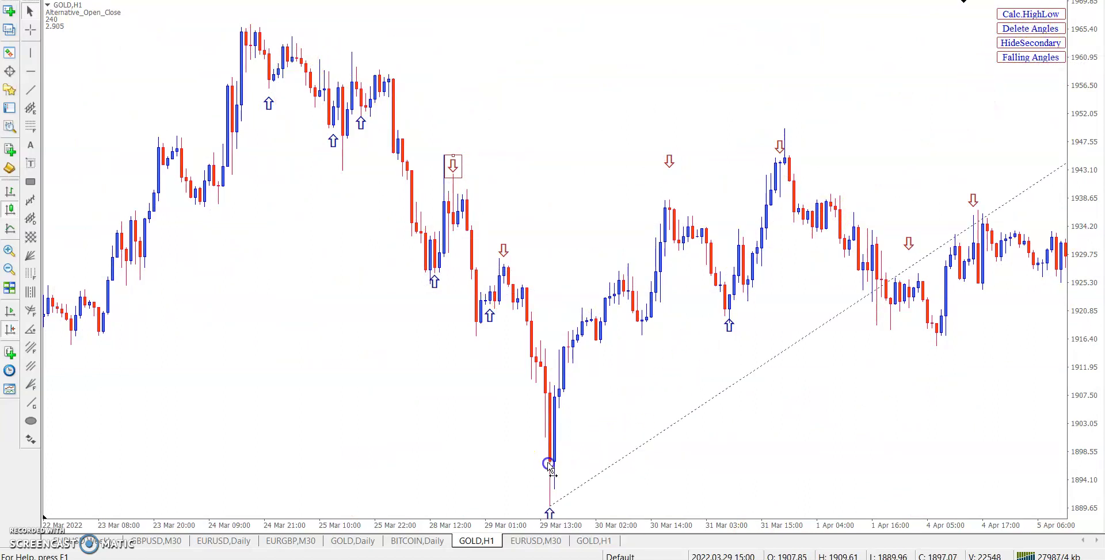
Edit an input value in the angle indicator's settings and apply it to the chart
right_click(709, 117)
left_click(778, 202)
double_click(278, 380)
left_click(465, 300)
type("69")
key("BackSpace")
left_click(511, 395)
left_click(379, 458)
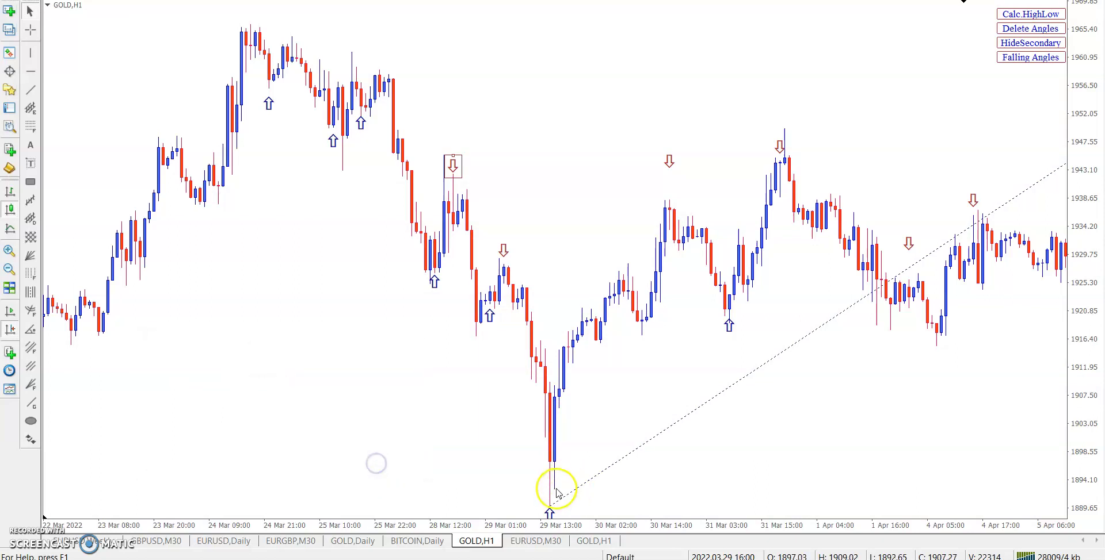
Switch to falling angles and draw the falling fan from the 24 March high
left_click(1029, 55)
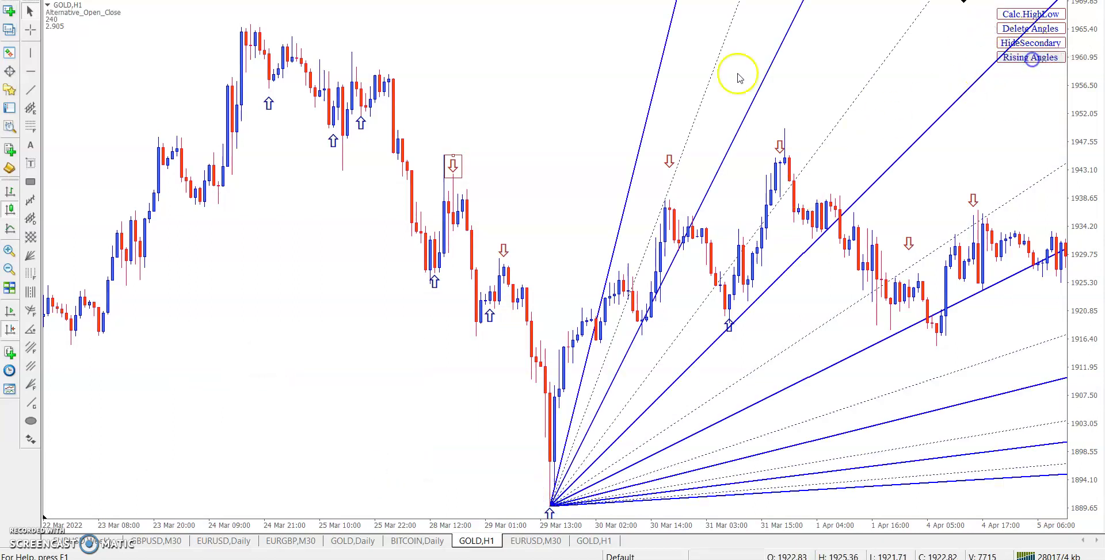
left_click(242, 34)
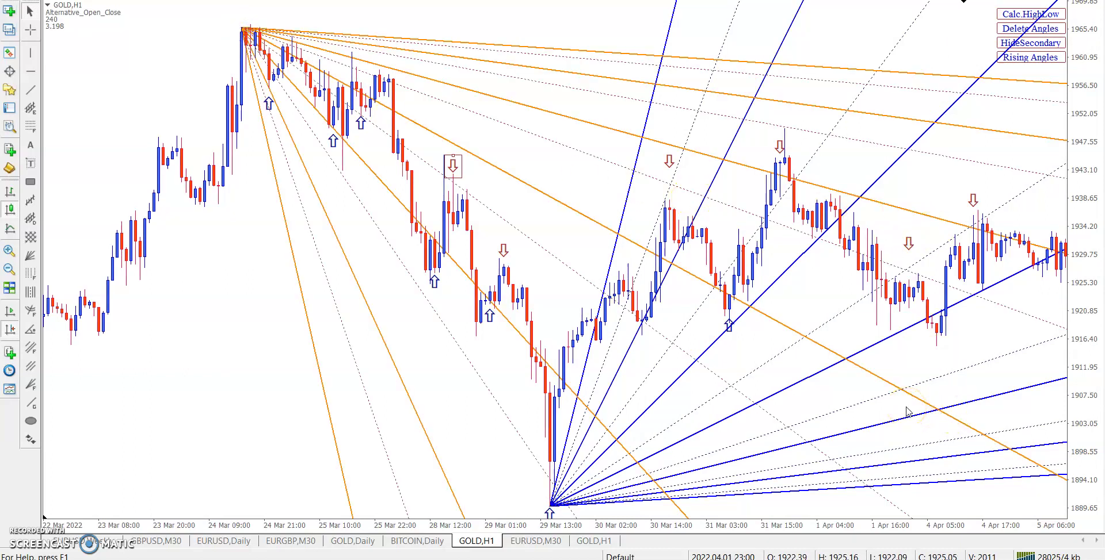
Copy an up arrow beneath the 30 March 13:00 low and a down arrow above the preceding 30 March high
middle_click(644, 351)
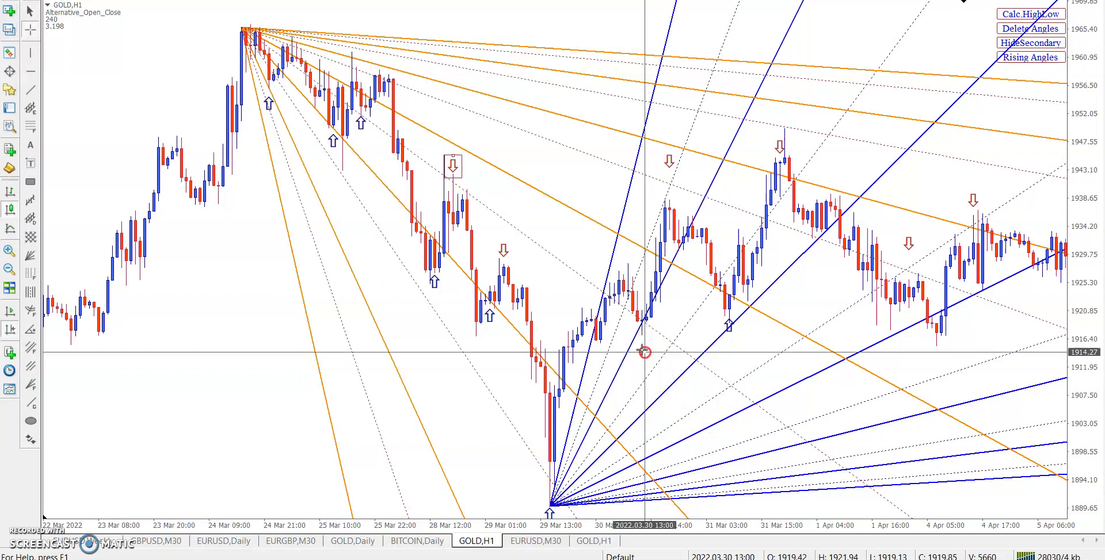
middle_click(643, 347)
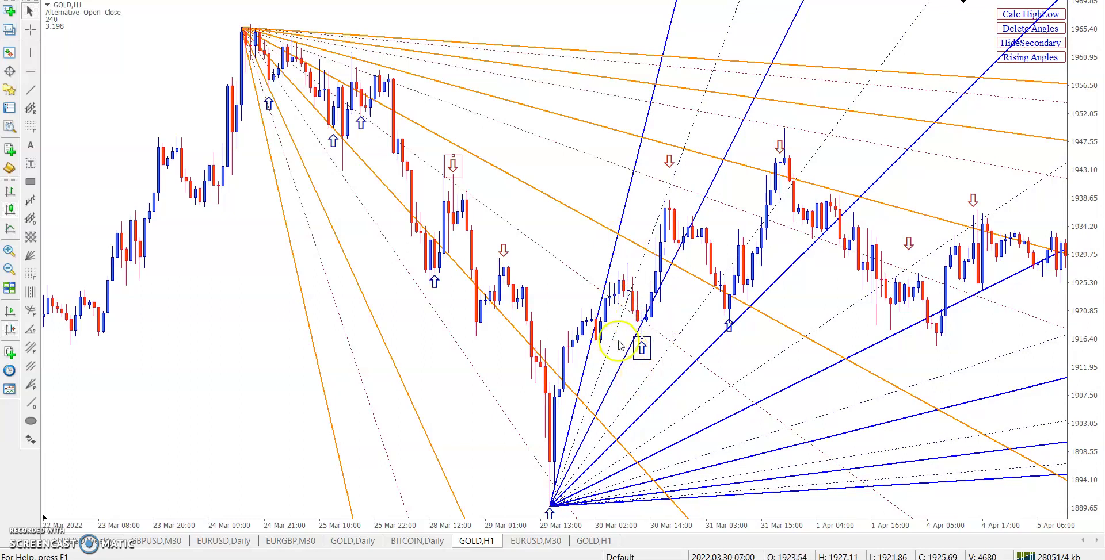
middle_click(623, 318)
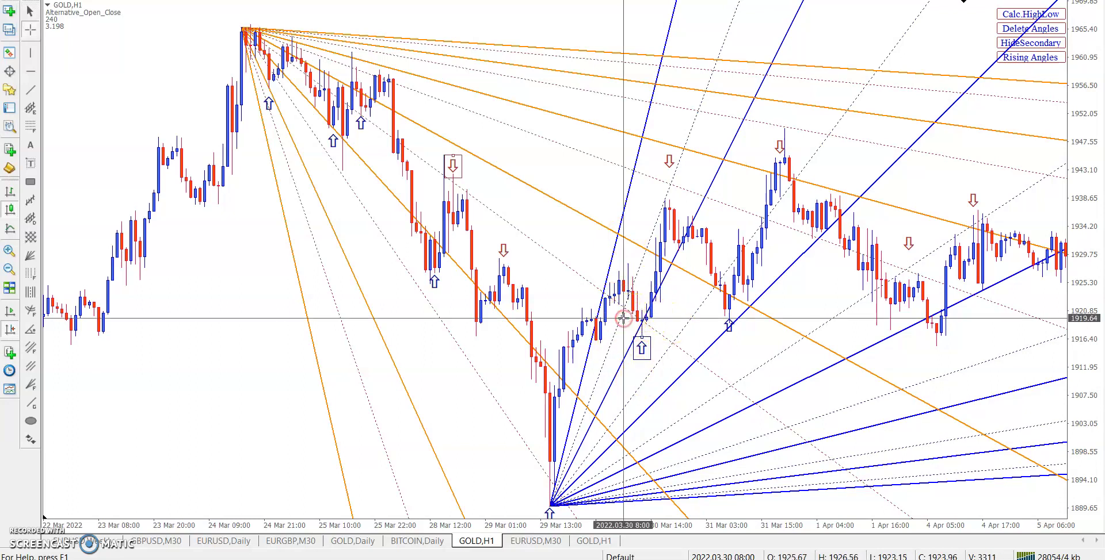
left_click(623, 319)
left_click(502, 252)
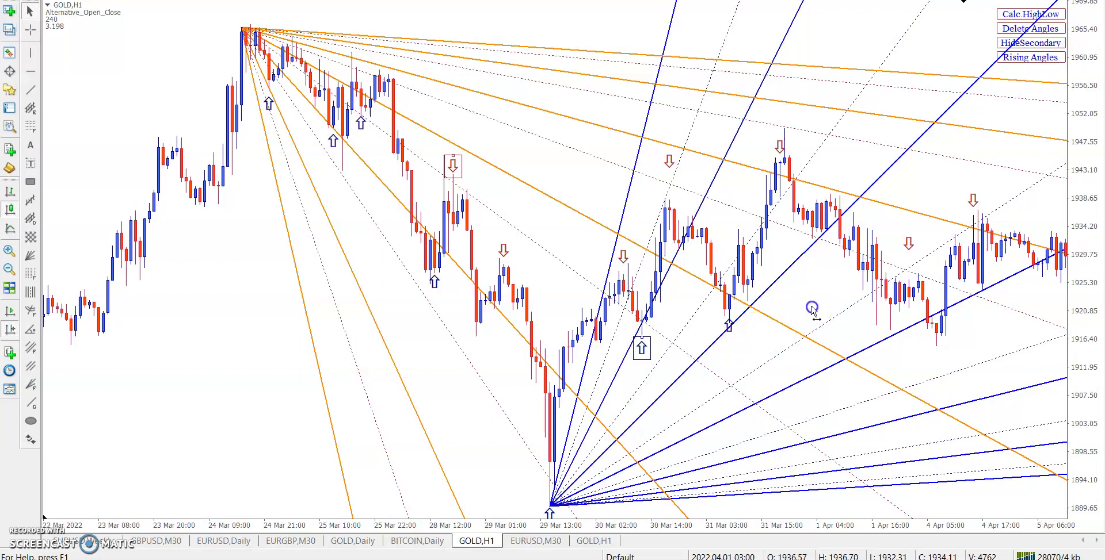
Check the 1 to 5 April turns against the fan lines and shift the 5 April up arrow beneath the 11:00 candle
left_click_drag(811, 307, 789, 312)
left_click_drag(715, 297, 701, 295)
middle_click(650, 183)
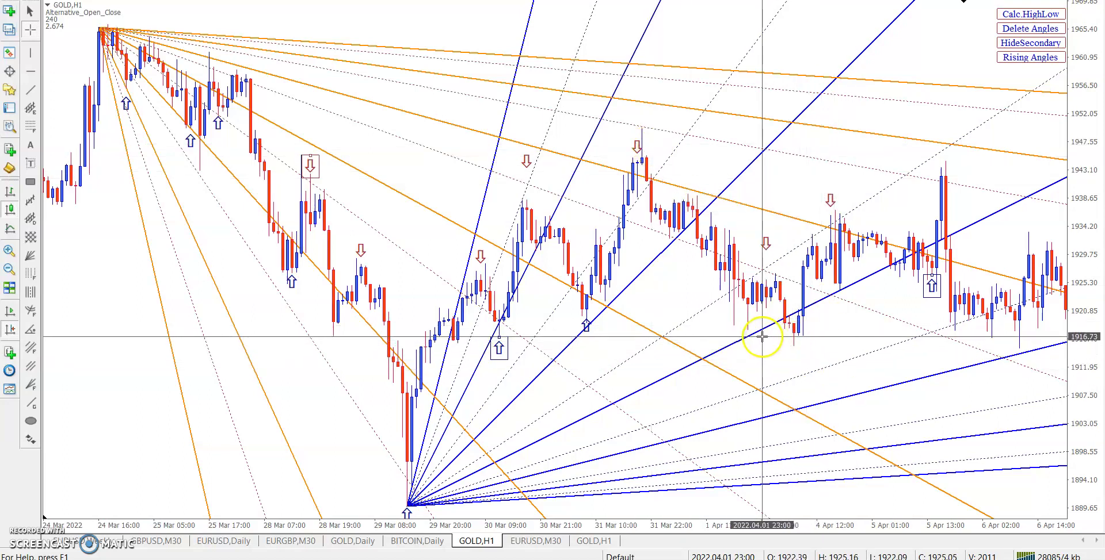
left_click(839, 360)
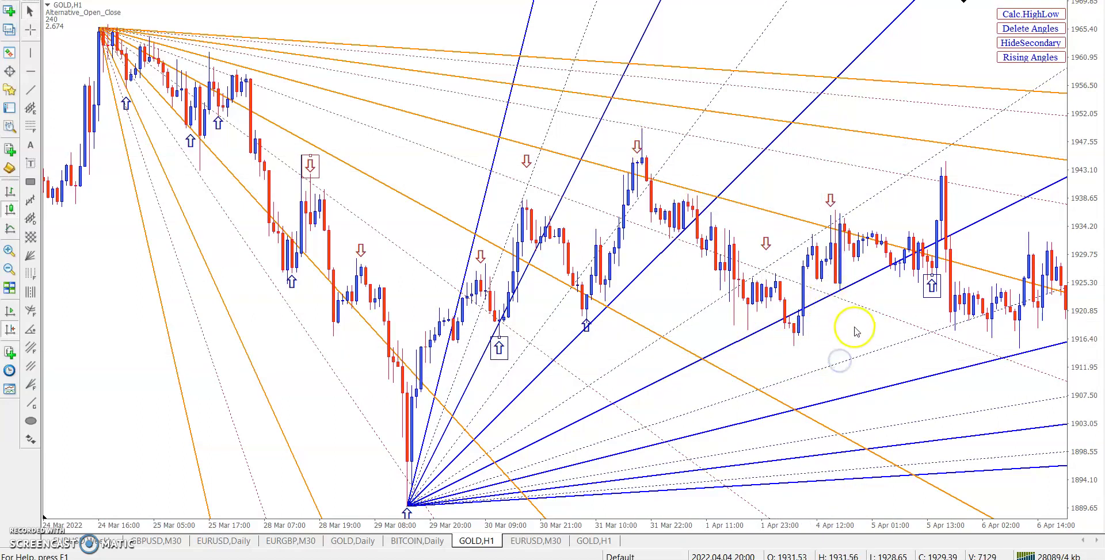
left_click_drag(822, 338, 741, 320)
middle_click(726, 311)
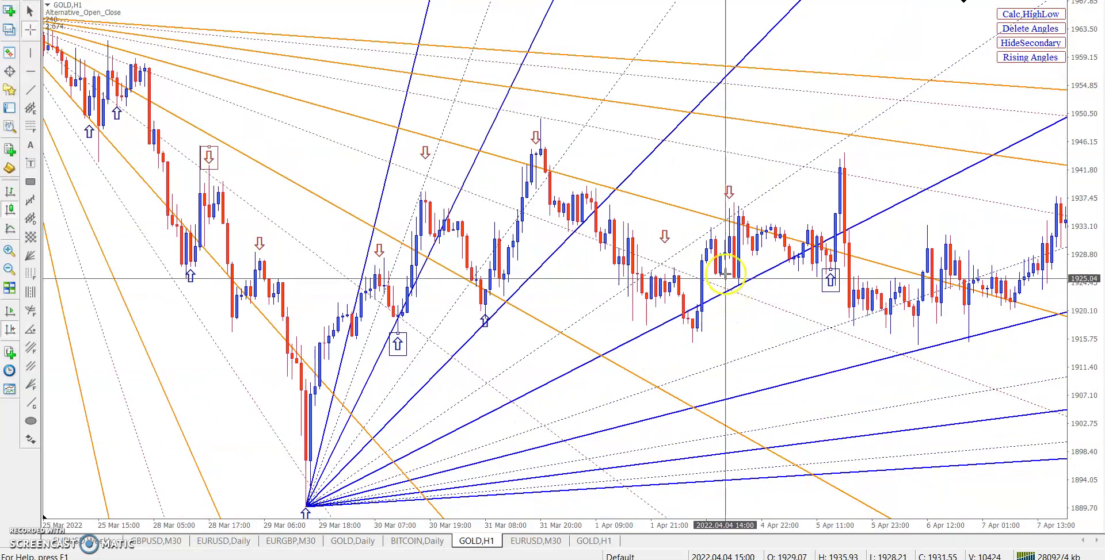
scroll(725, 328, "down", 2)
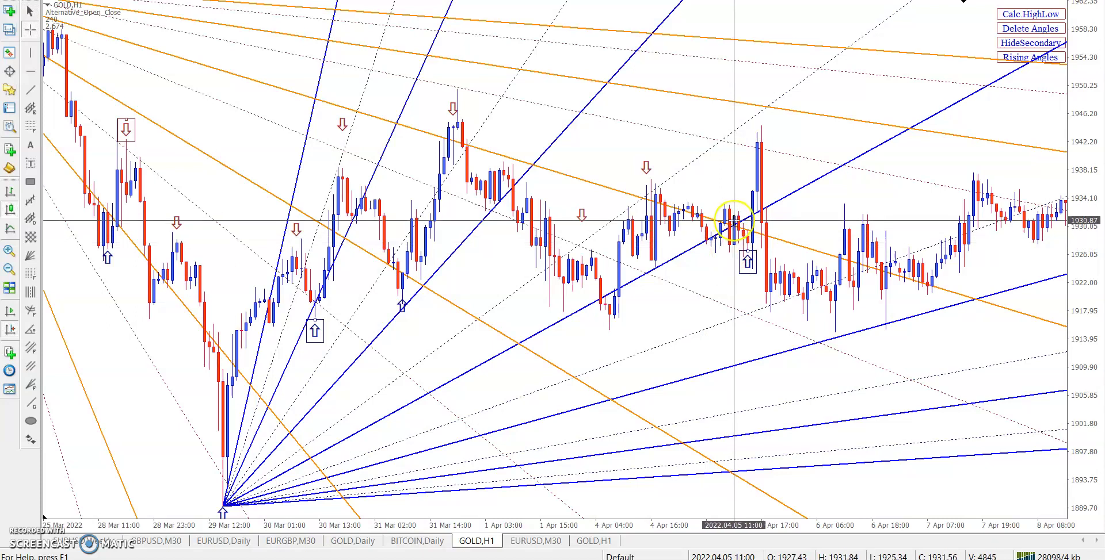
right_click(747, 254)
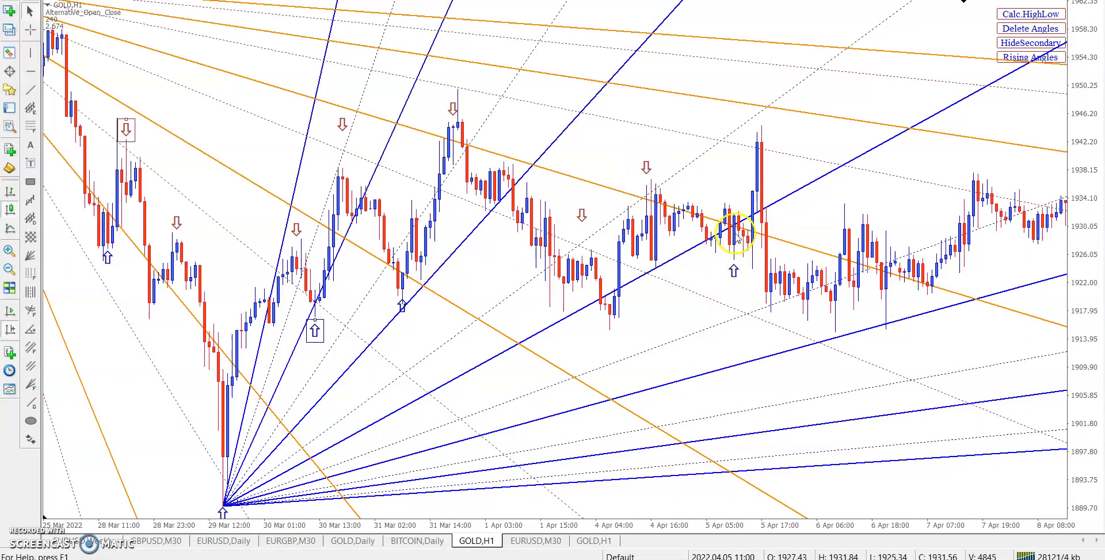
Copy the 5 April 11:00 up arrow to beneath the low reached just after the 5 April price spike
scroll(787, 129, "down", 2)
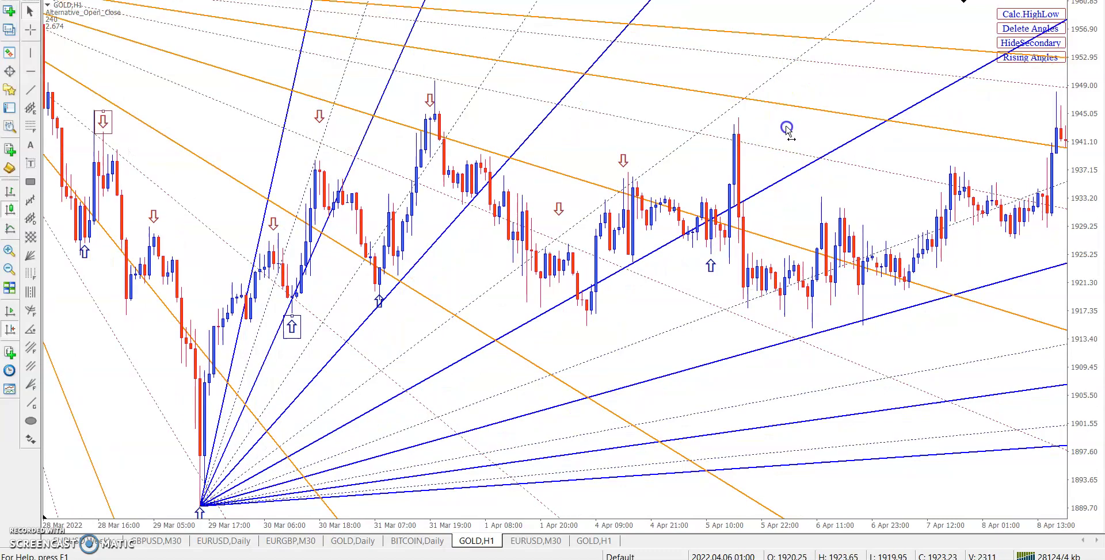
scroll(752, 86, "up", 10)
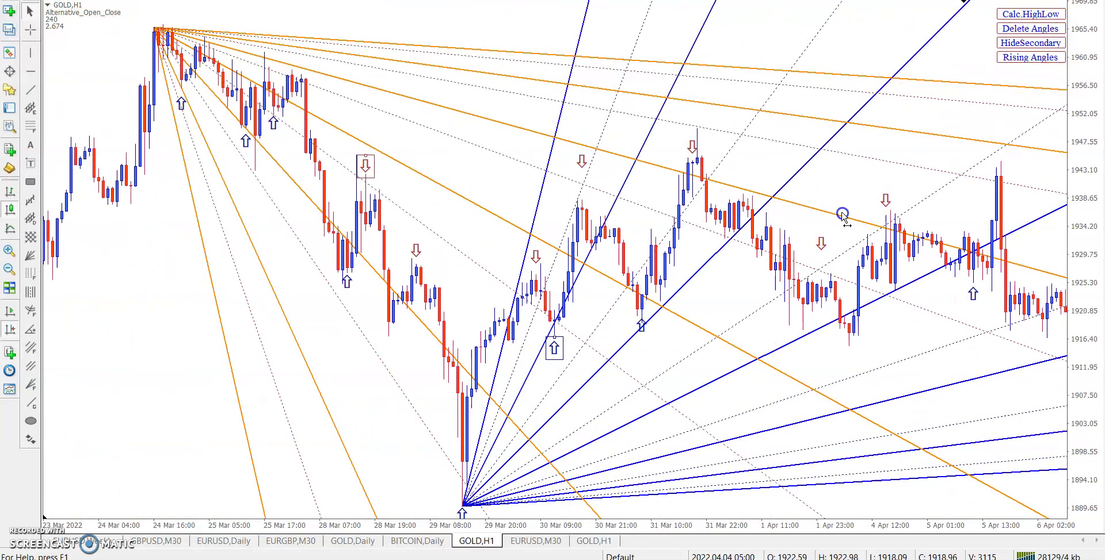
scroll(837, 218, "down", 10)
middle_click(670, 121)
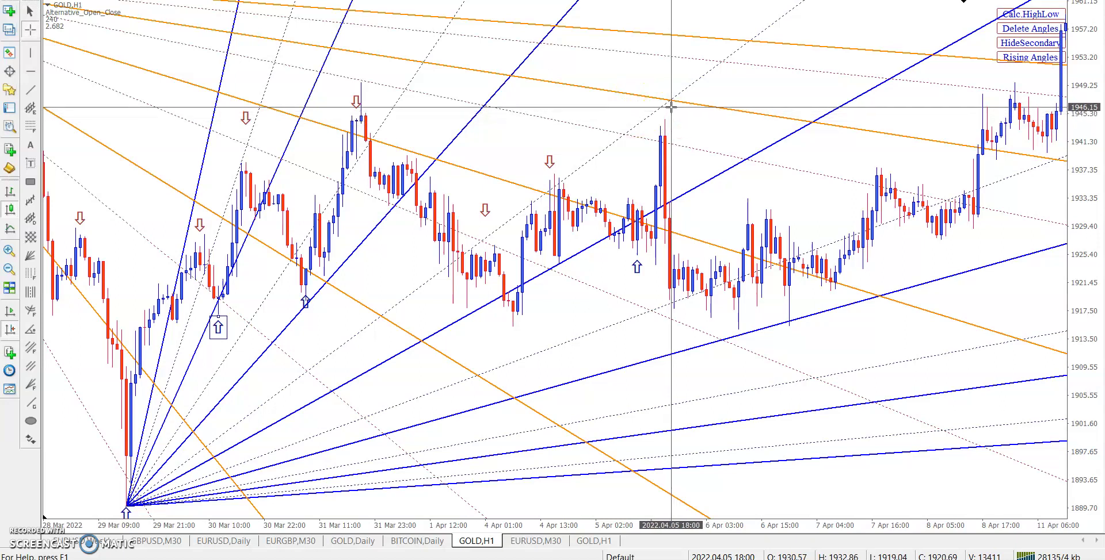
middle_click(672, 307)
left_click(633, 260)
left_click_drag(636, 266, 673, 320)
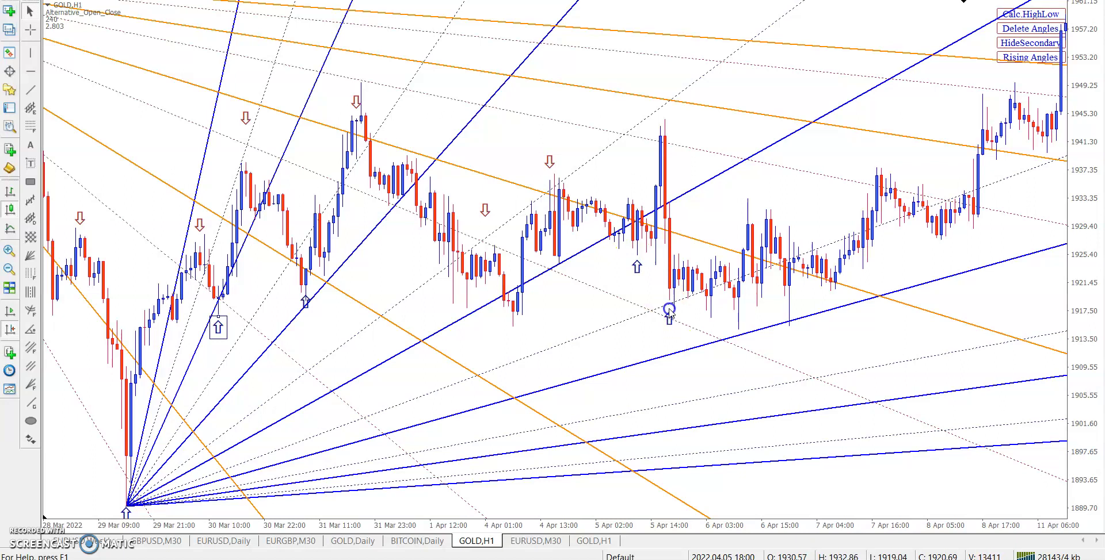
Check the 6 April high against the fan crossing and copy the 4 April down arrow above it
left_click_drag(717, 214, 655, 226)
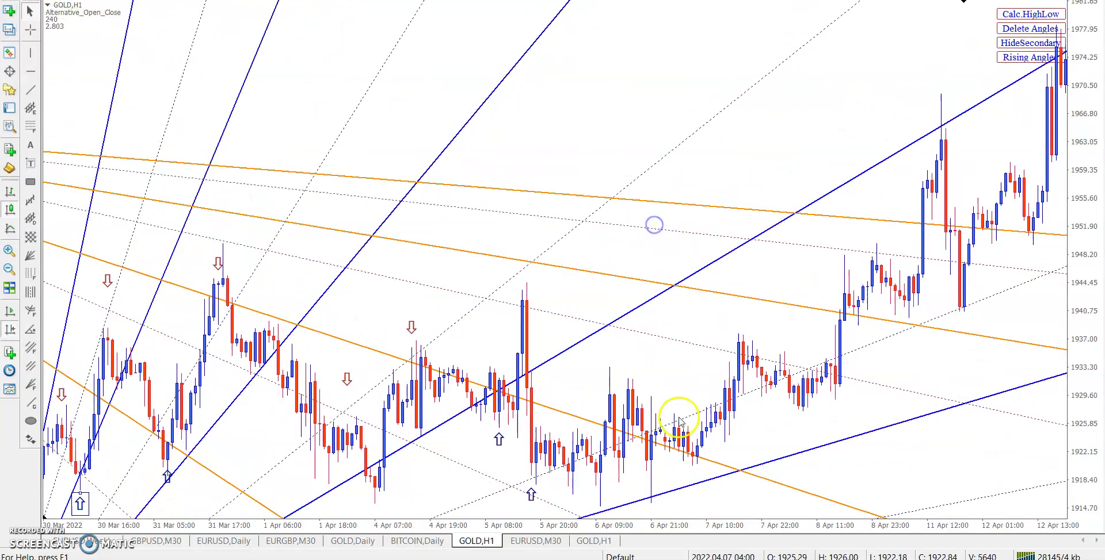
middle_click(643, 461)
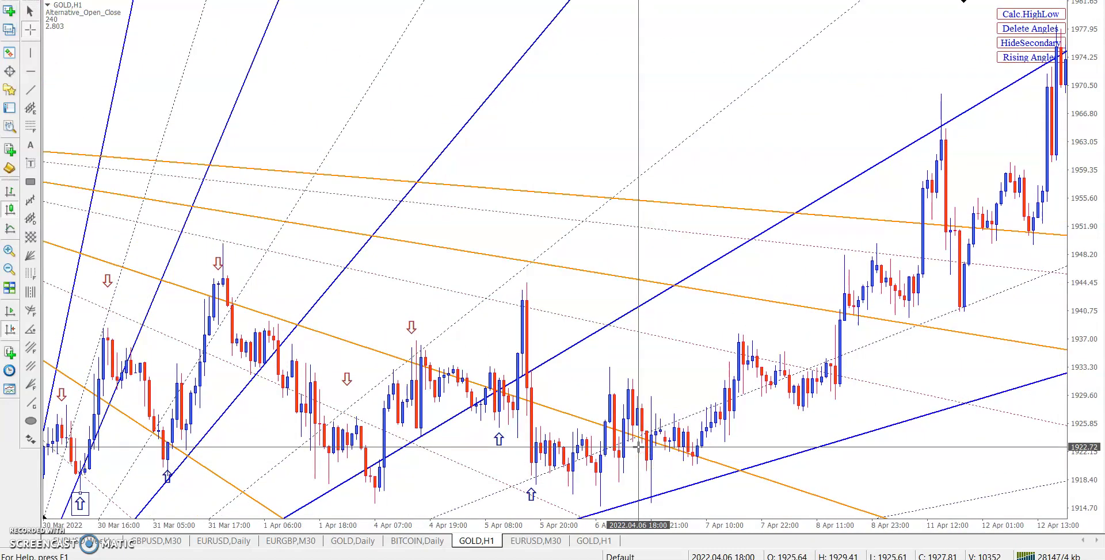
left_click(715, 353)
left_click(416, 322)
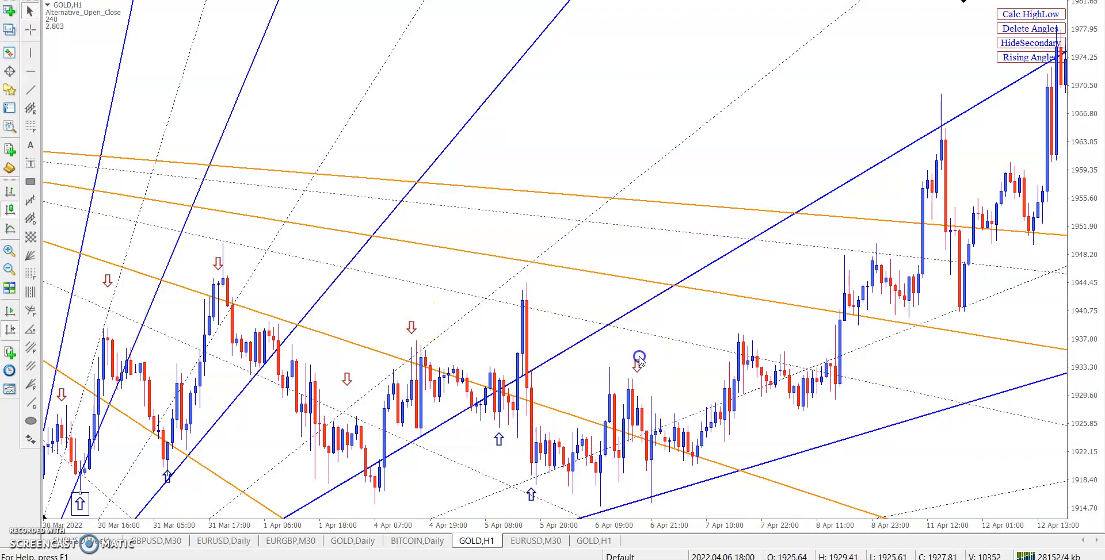
Check the 6 April fan line crossing and move the up arrow from the 5 April 11:00 candle to beneath the 8 April low
left_click_drag(639, 358, 650, 368)
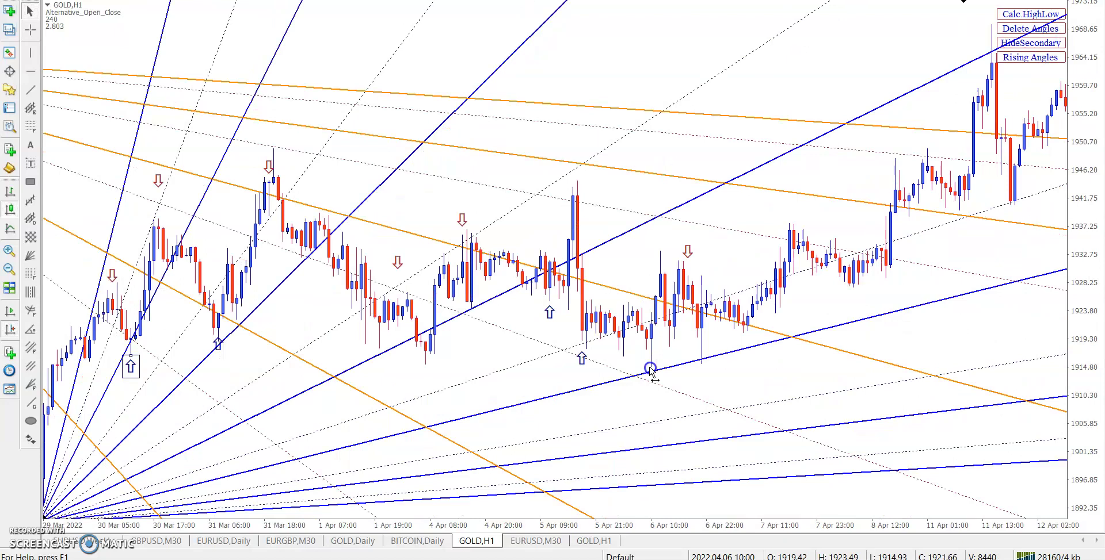
middle_click(693, 320)
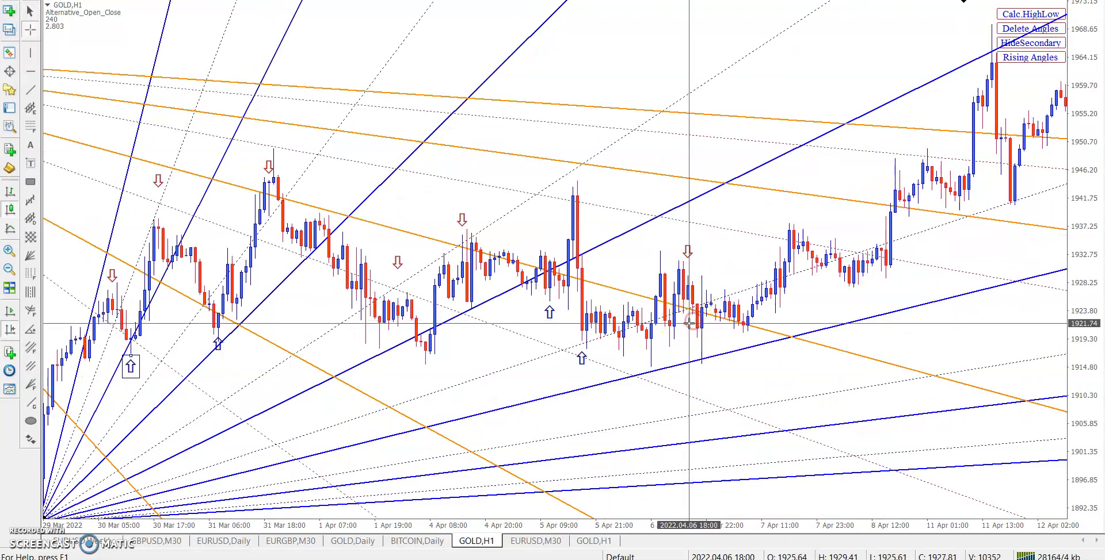
left_click(787, 311)
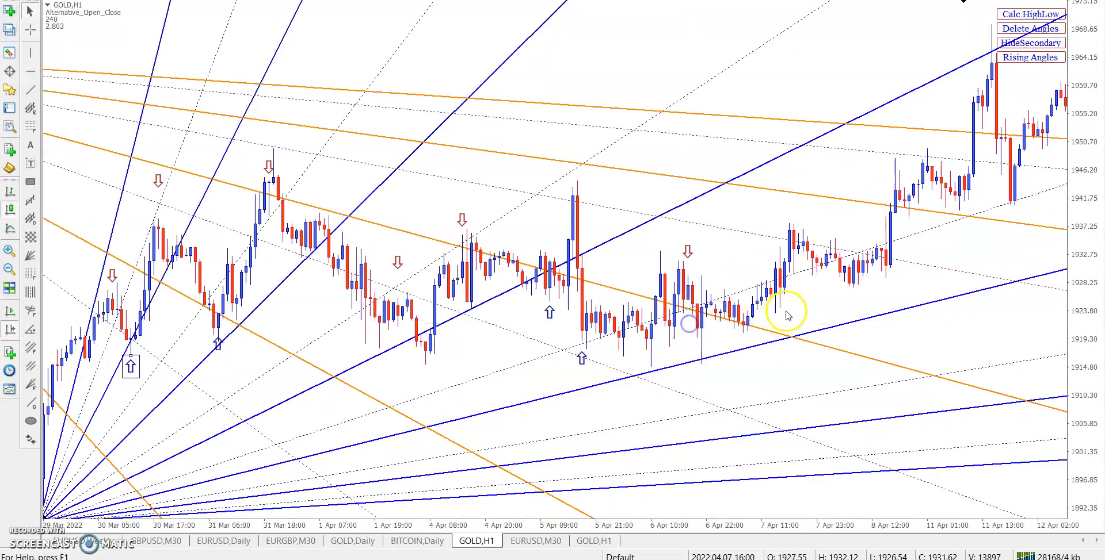
left_click_drag(787, 311, 696, 327)
middle_click(761, 390)
middle_click(756, 391)
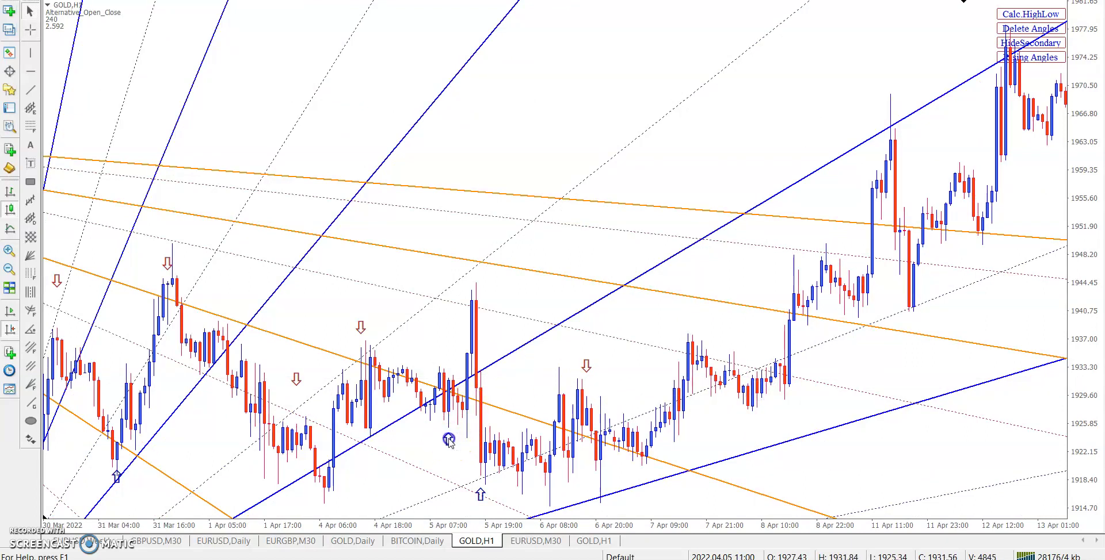
left_click_drag(449, 440, 754, 440)
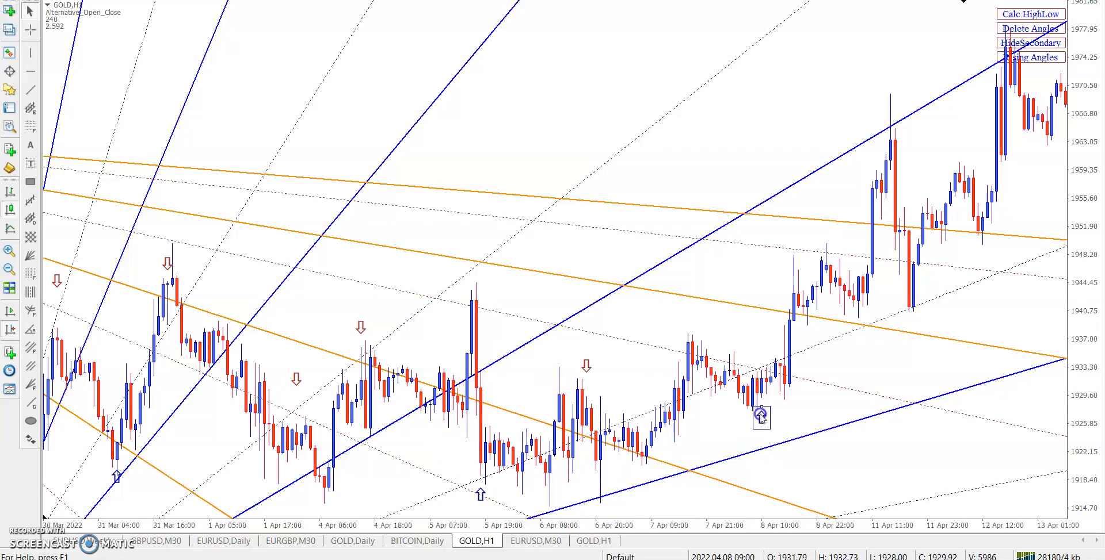
Review the marked turns along the fan lines through mid-April and hide the secondary angles
left_click_drag(847, 405, 676, 432)
left_click_drag(857, 258, 509, 362)
scroll(689, 248, "up", 15)
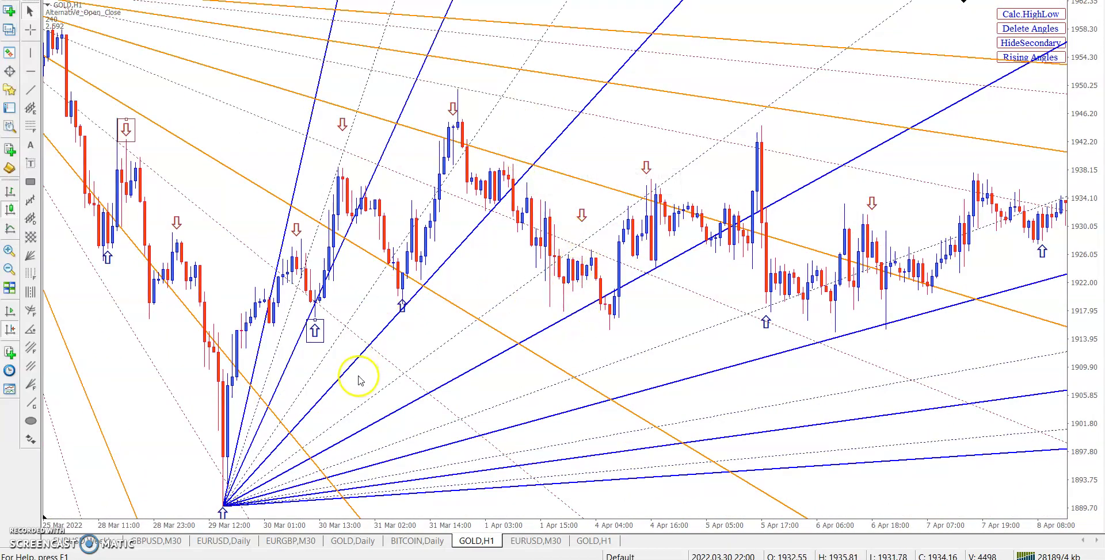
scroll(273, 251, "up", 6)
scroll(271, 246, "down", 10)
left_click(1024, 43)
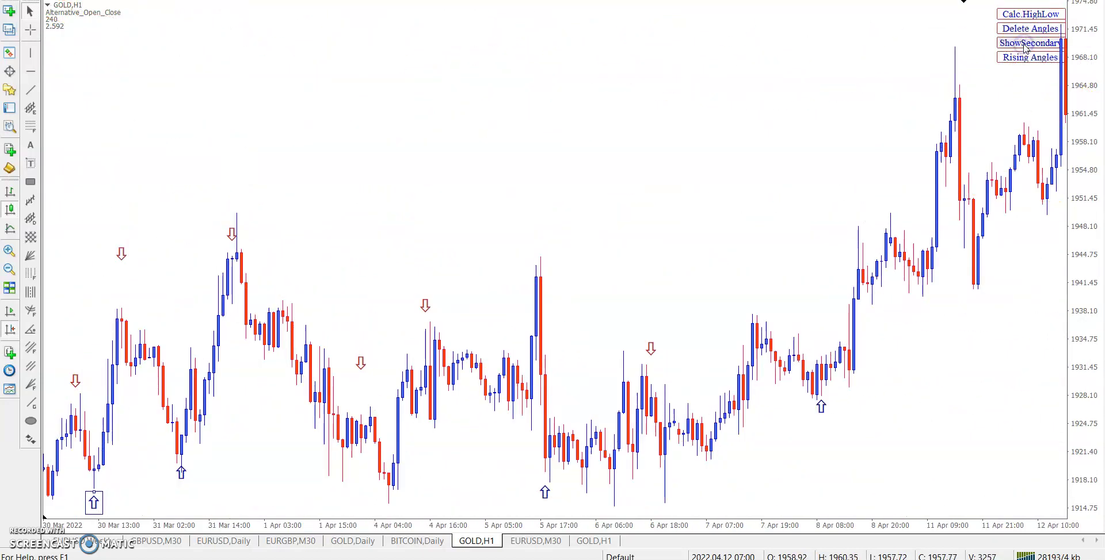
Move the 28 March down arrow and the 30 March up arrow into the blank space beneath the 24 March candles
scroll(365, 258, "up", 10)
scroll(365, 259, "down", 4)
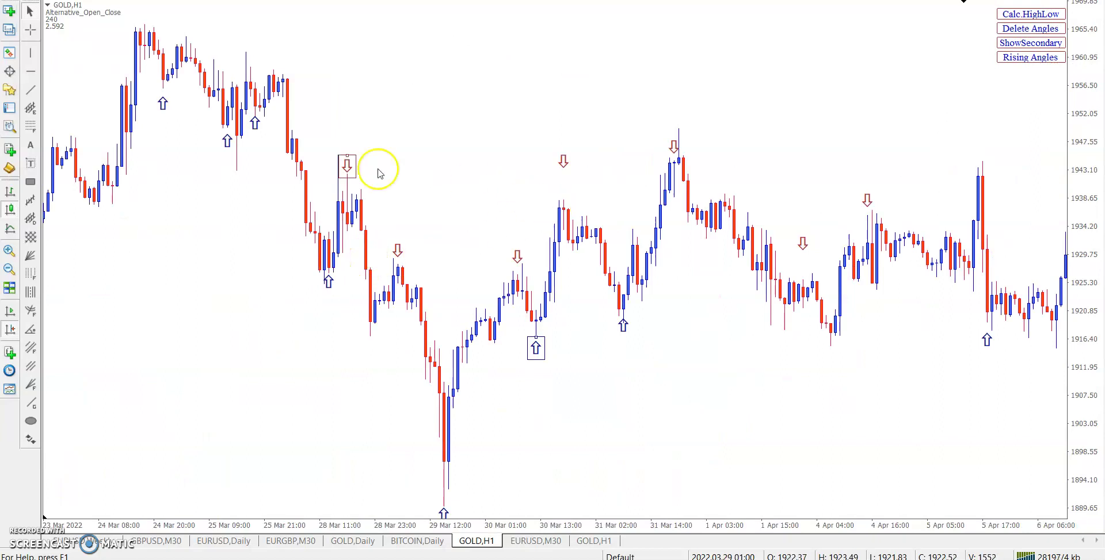
left_click_drag(344, 160, 82, 272)
left_click(536, 345)
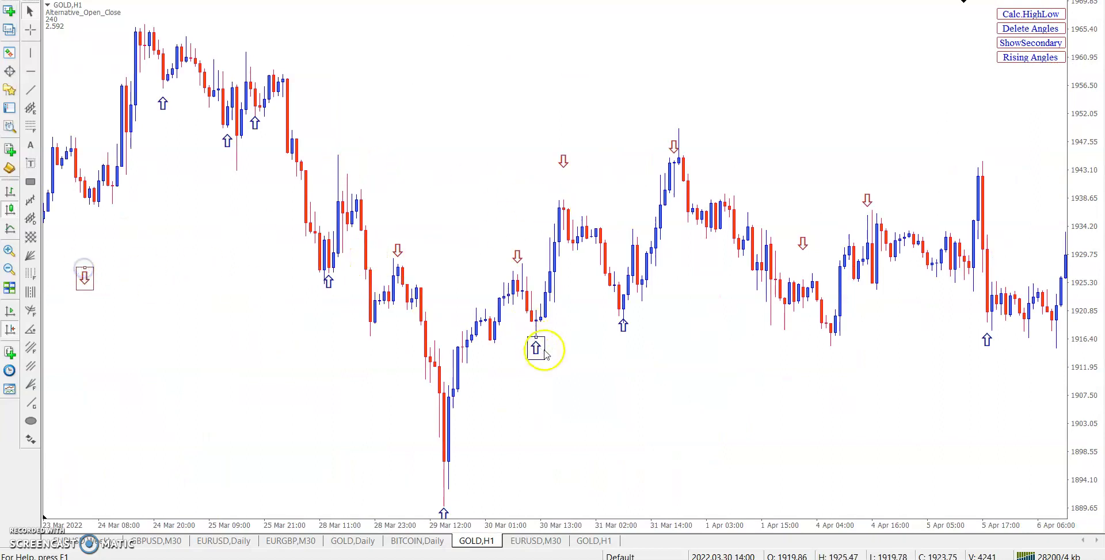
left_click_drag(537, 335, 174, 344)
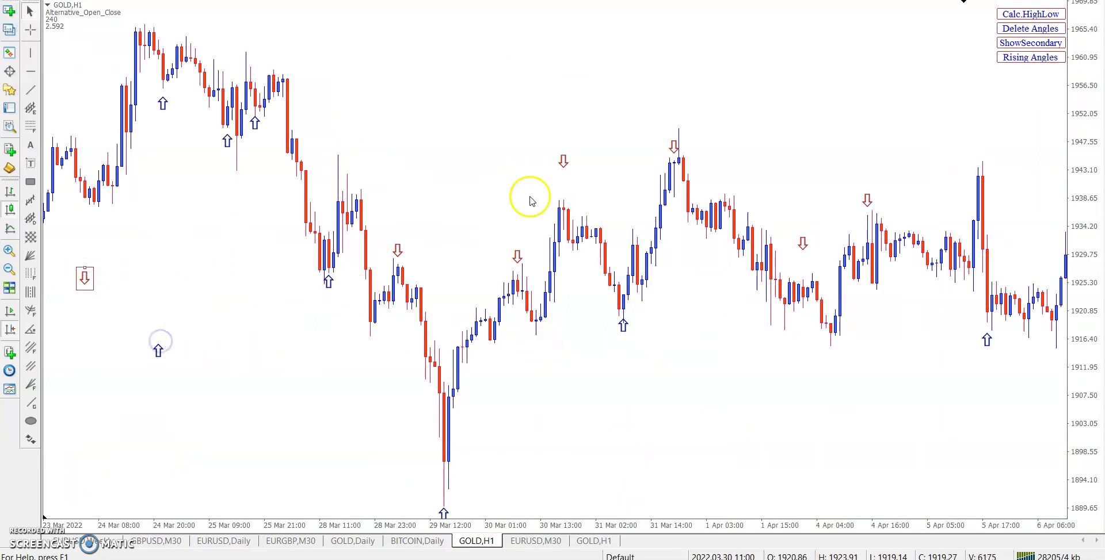
Draw a falling Gann angle fan from the 24 March 16:00 high
scroll(529, 230, "up", 5)
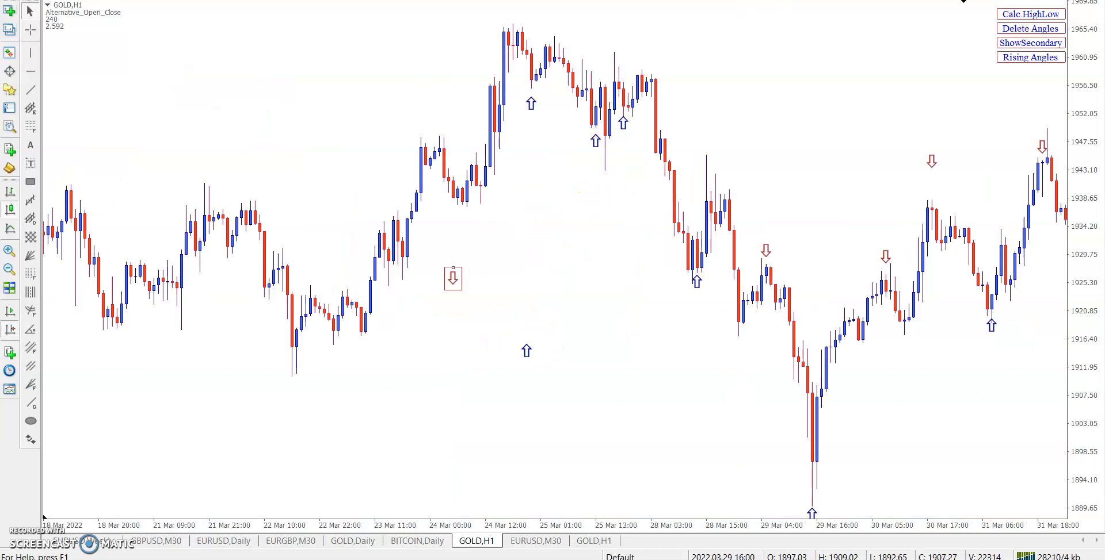
left_click(505, 29)
scroll(662, 202, "down", 4)
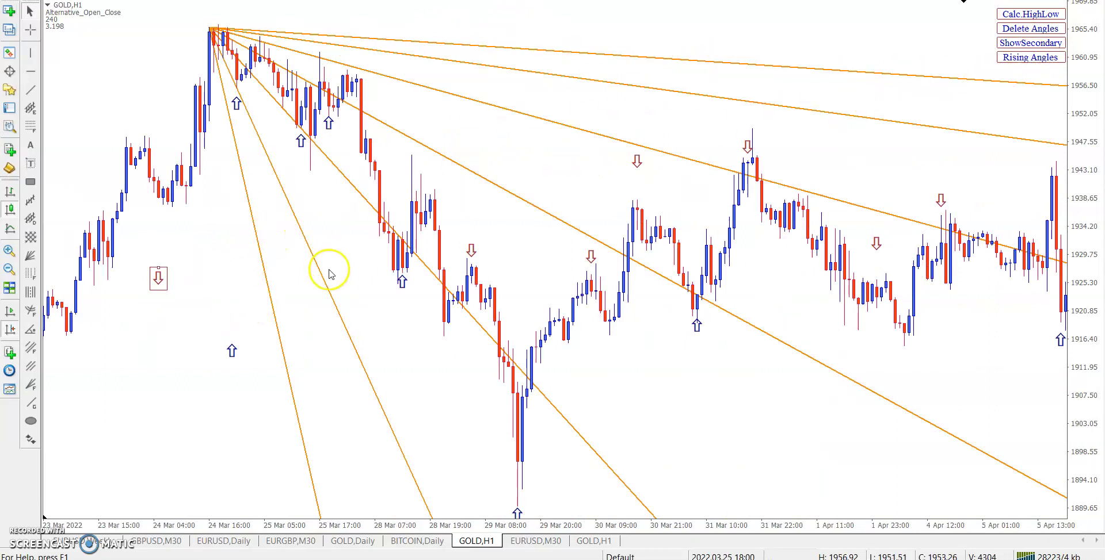
Place a vertical line at 25 March 15:00 and a horizontal line at 1930.59 where it crosses the steep fan line
scroll(219, 121, "up", 3)
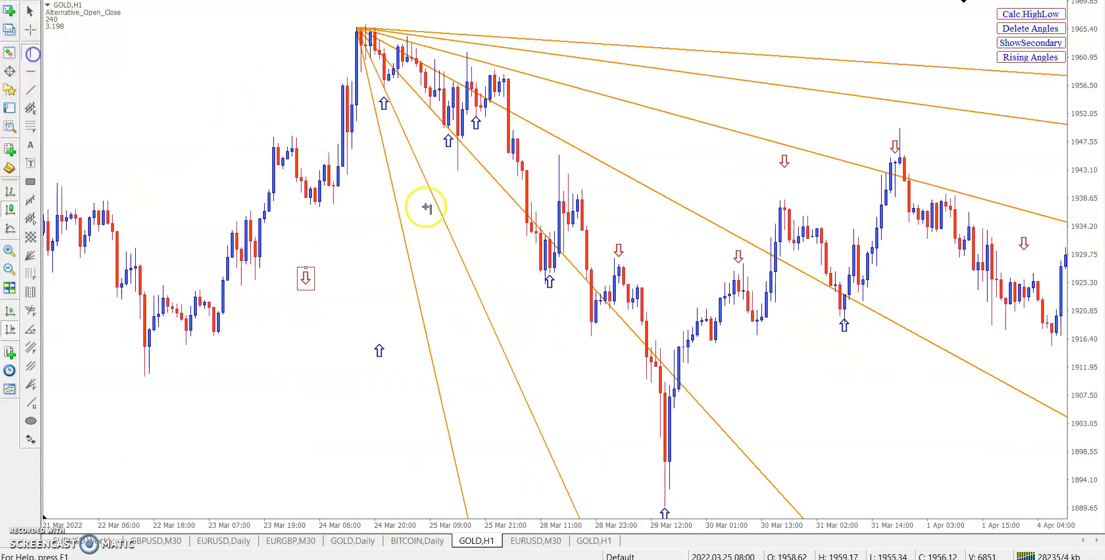
left_click(458, 162)
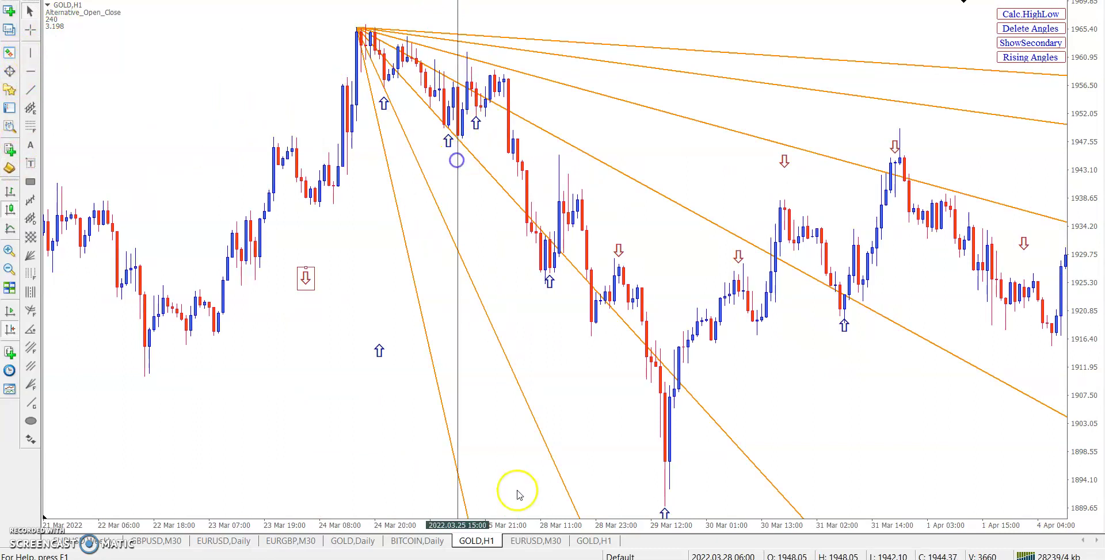
left_click(31, 71)
left_click(459, 250)
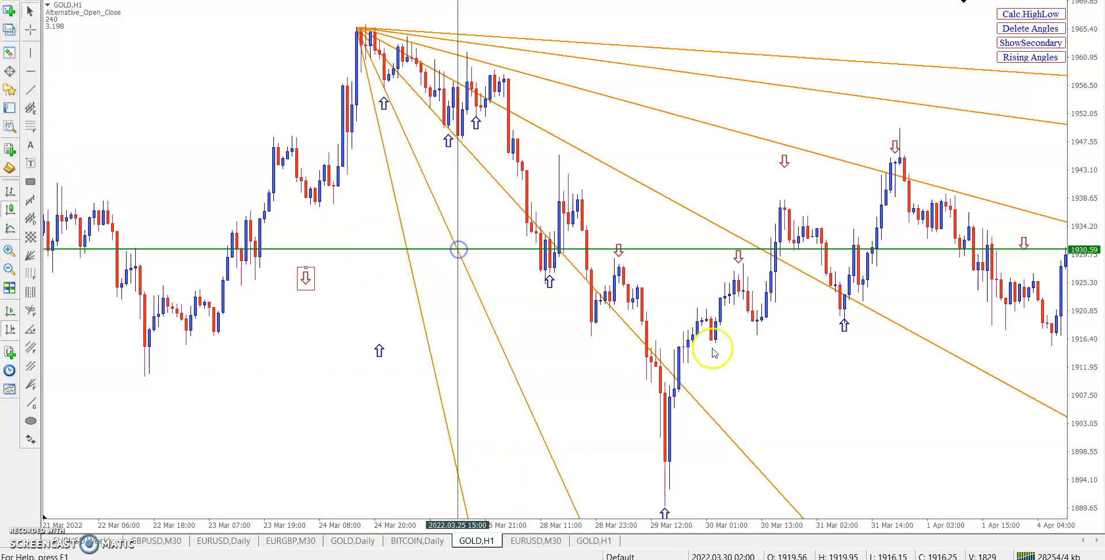
Draw a second falling fan from the 28 March 15:00 high and delete its lines one by one
middle_click(559, 255)
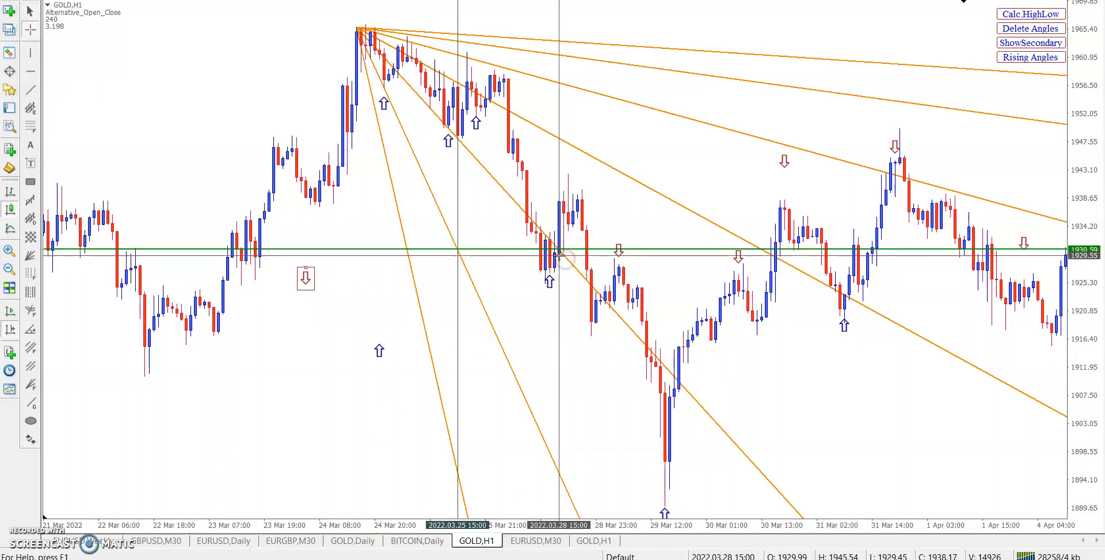
left_click(559, 254)
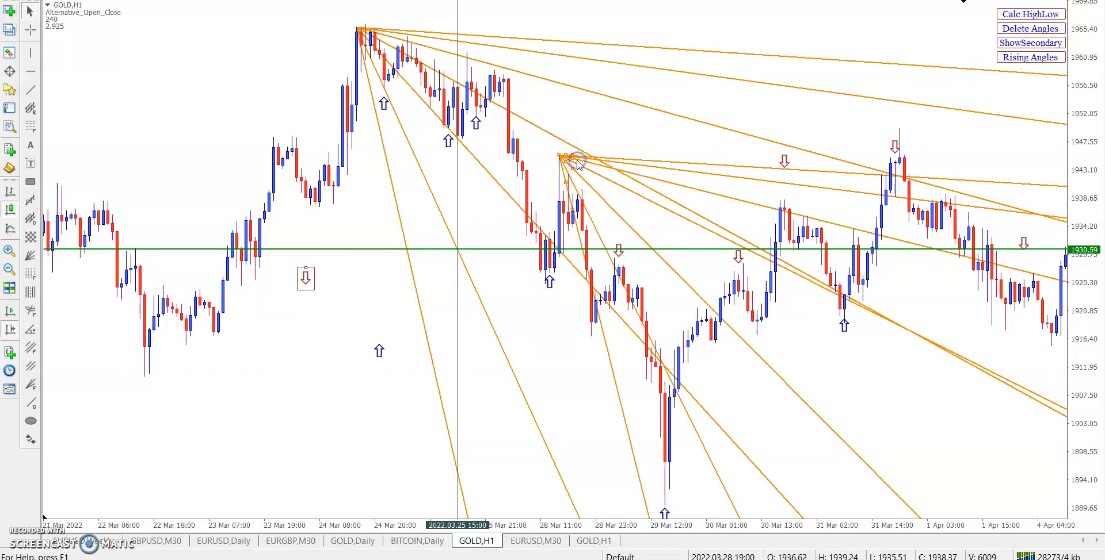
right_click(573, 160)
left_click(594, 204)
right_click(565, 166)
left_click(598, 213)
right_click(569, 160)
left_click(590, 207)
right_click(572, 156)
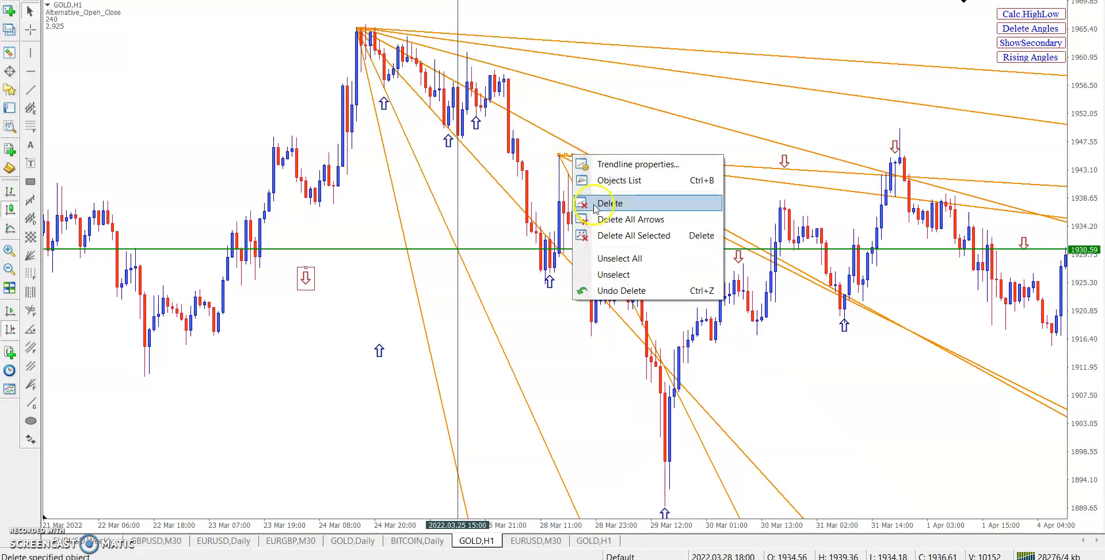
left_click(593, 205)
right_click(577, 171)
left_click(572, 162)
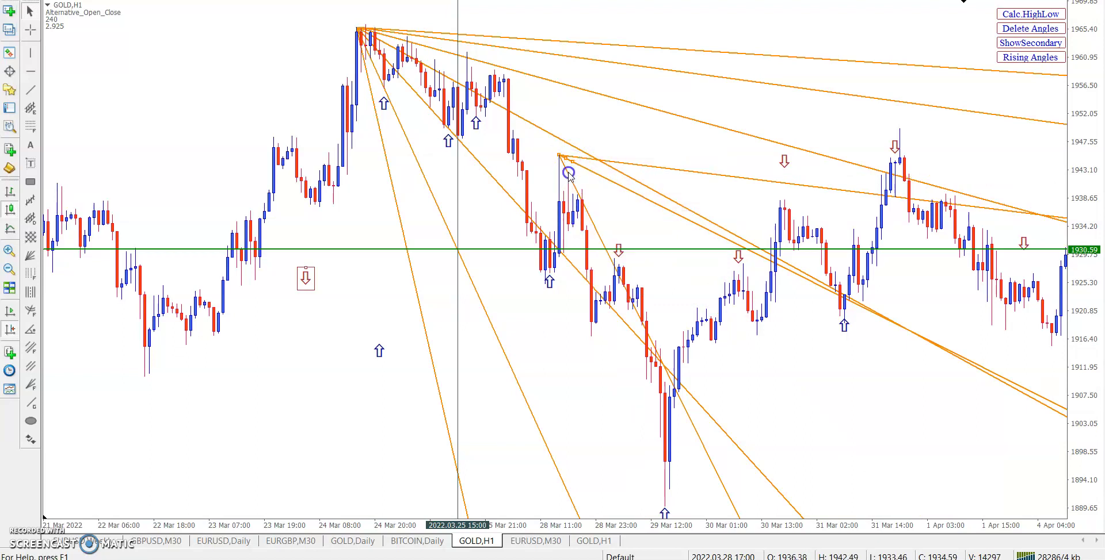
right_click(576, 160)
left_click(601, 205)
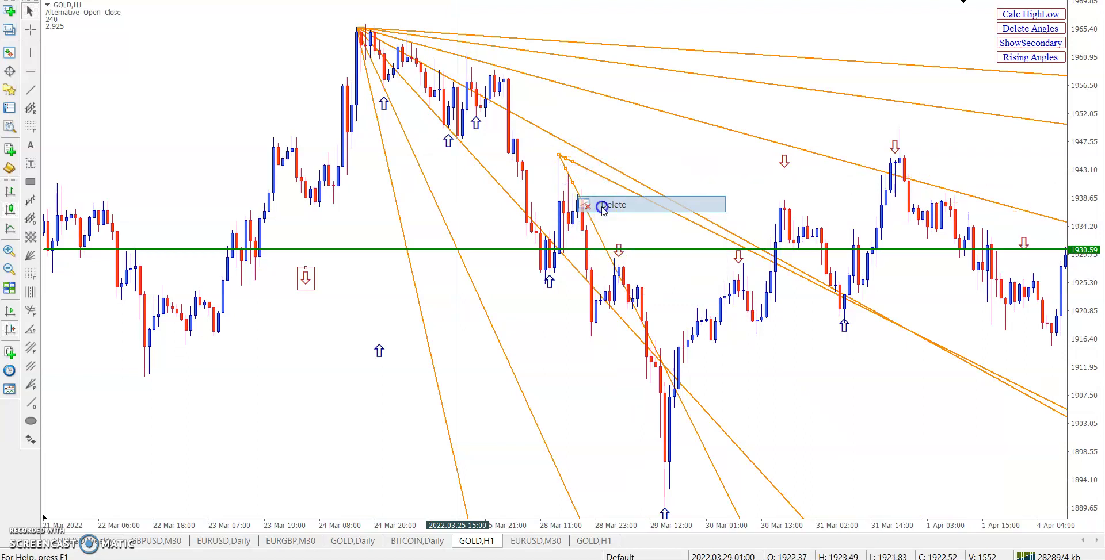
right_click(567, 174)
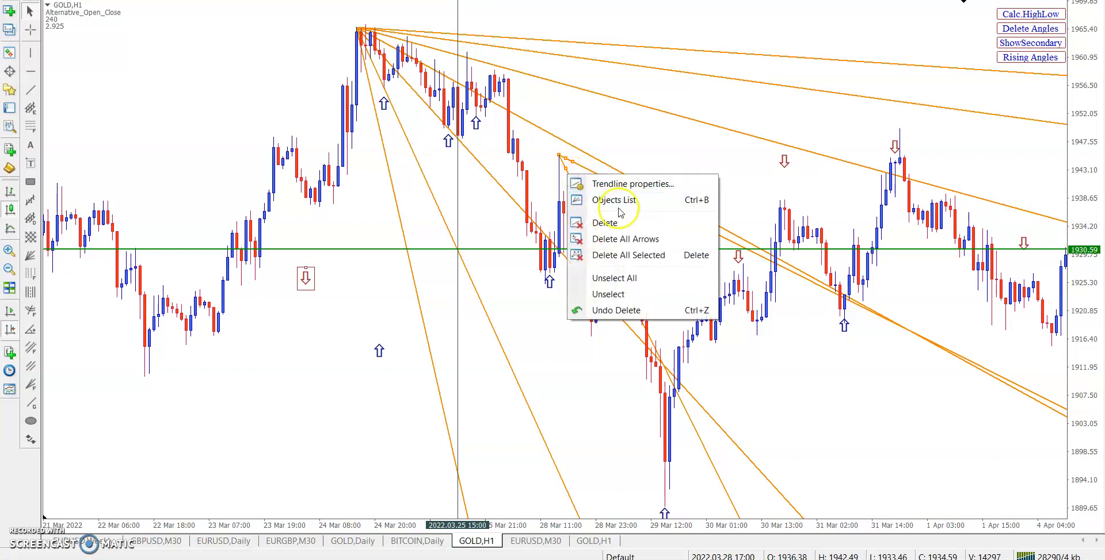
left_click(587, 230)
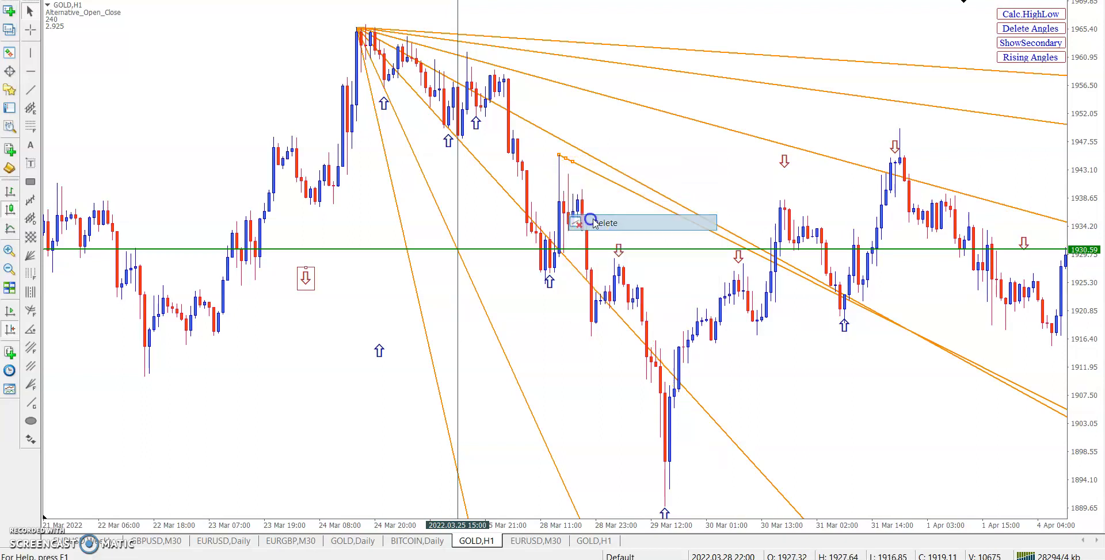
right_click(576, 161)
left_click(604, 211)
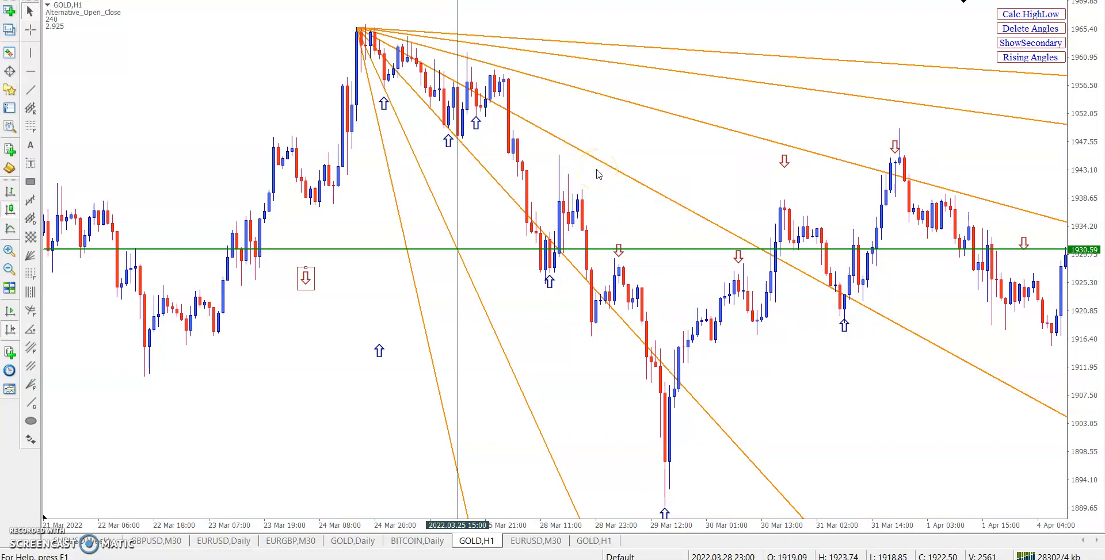
Reapply the settings of the Advance Gann AnglesNS1x1 indicator on the chart
right_click(612, 198)
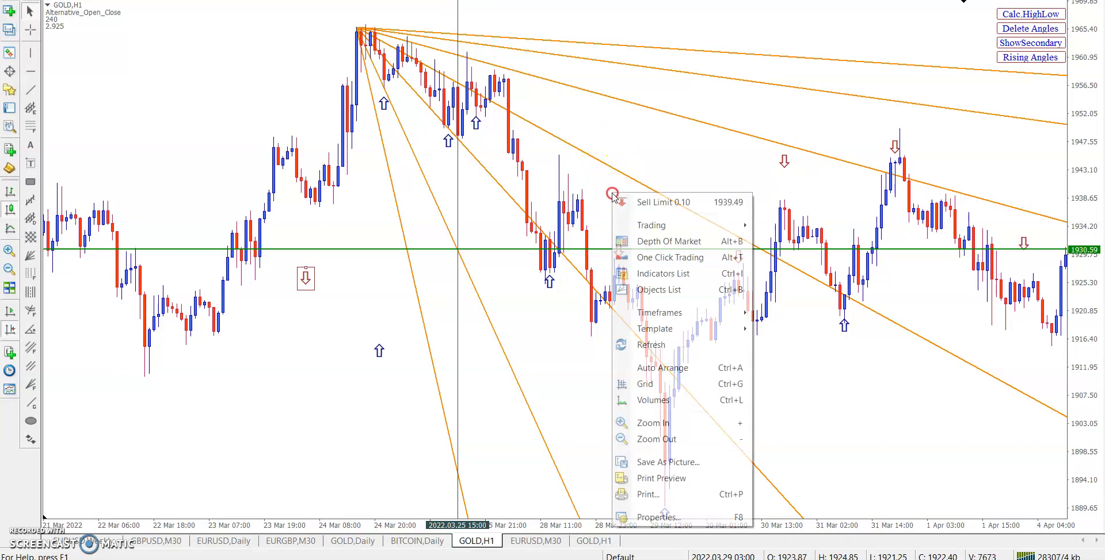
left_click(644, 273)
double_click(288, 380)
left_click(468, 300)
left_click(468, 300)
left_click(519, 389)
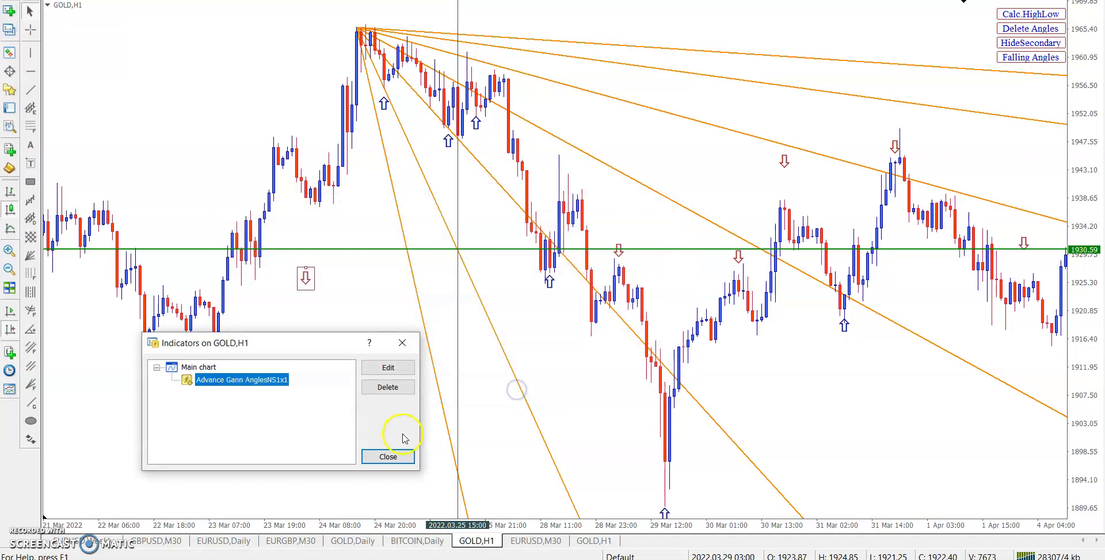
left_click(389, 458)
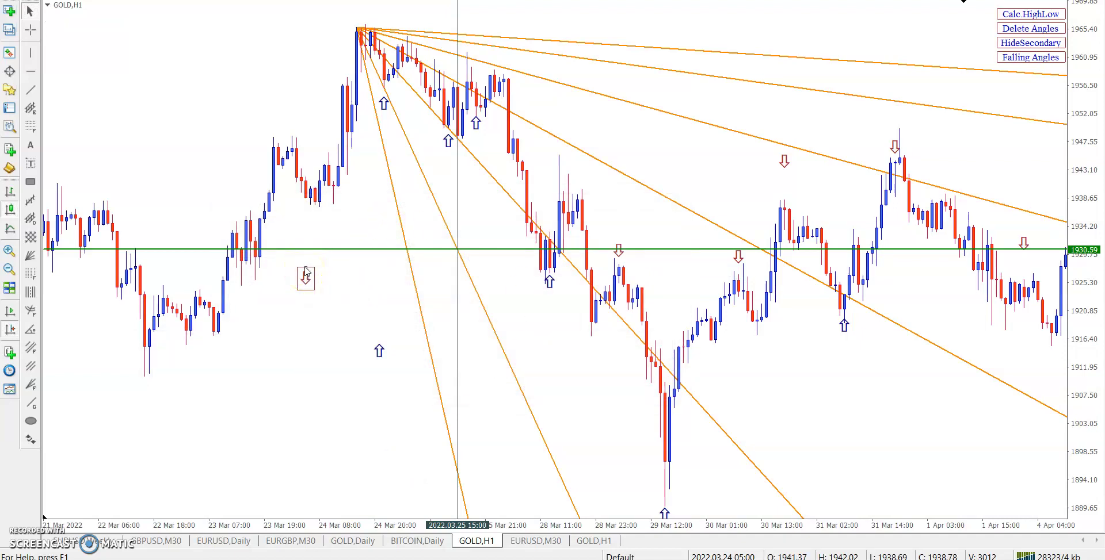
Copy the spare down arrow above the 28 March high and the 28 March up arrow beneath the 30 March low
left_click_drag(309, 267, 576, 152)
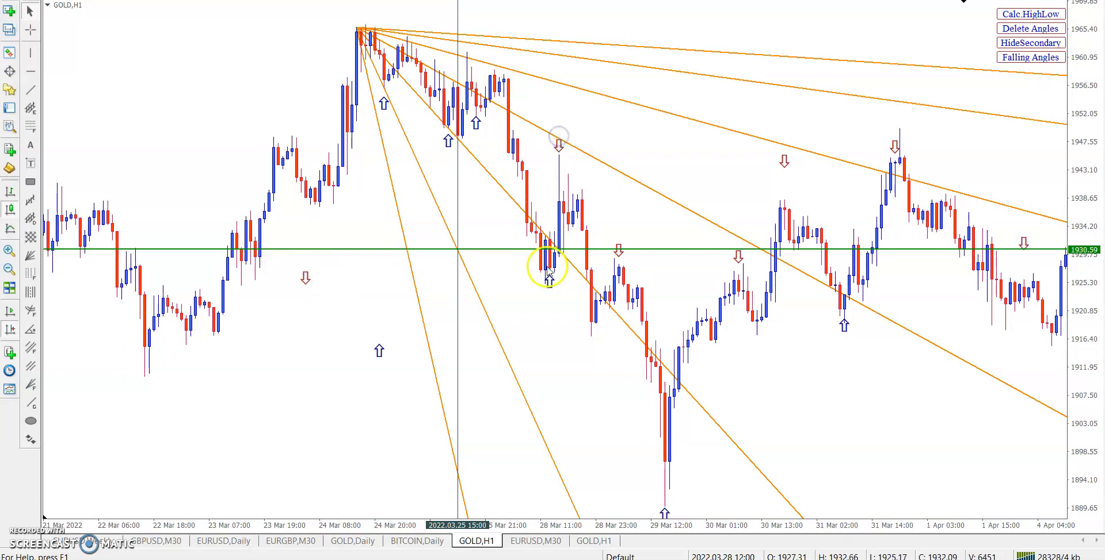
middle_click(763, 256)
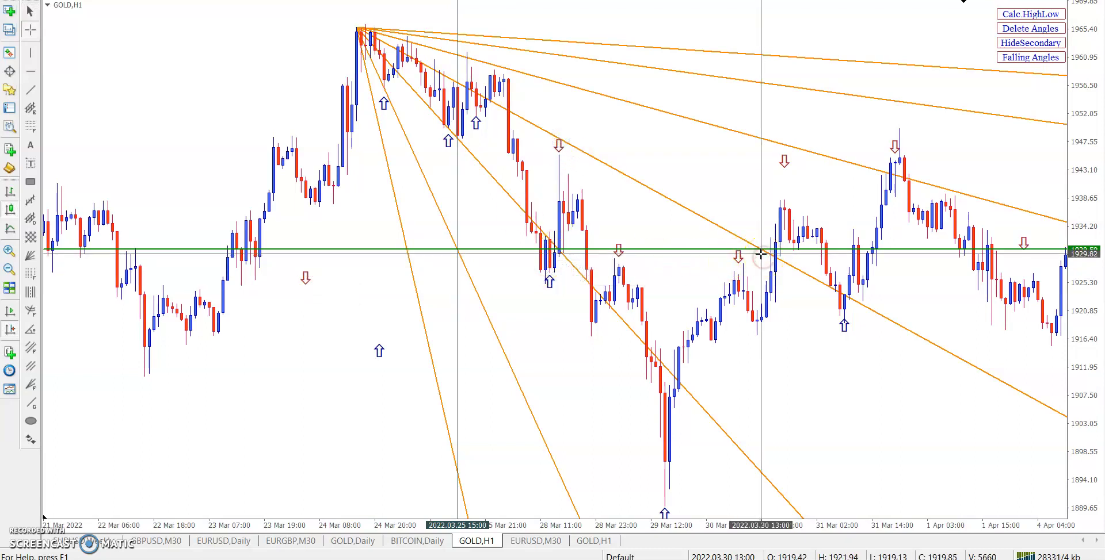
left_click(760, 252)
left_click(553, 281)
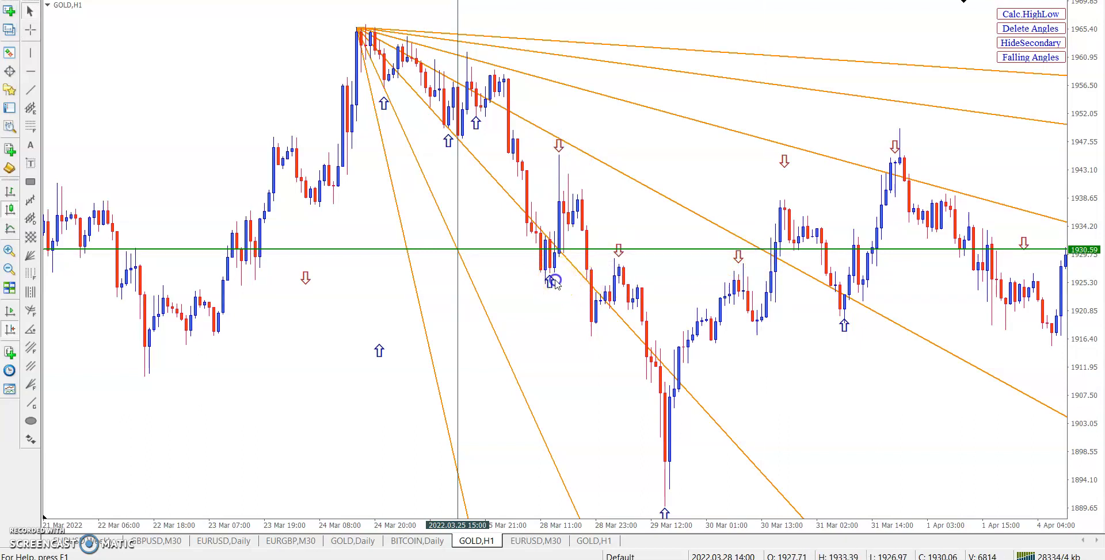
left_click(758, 336)
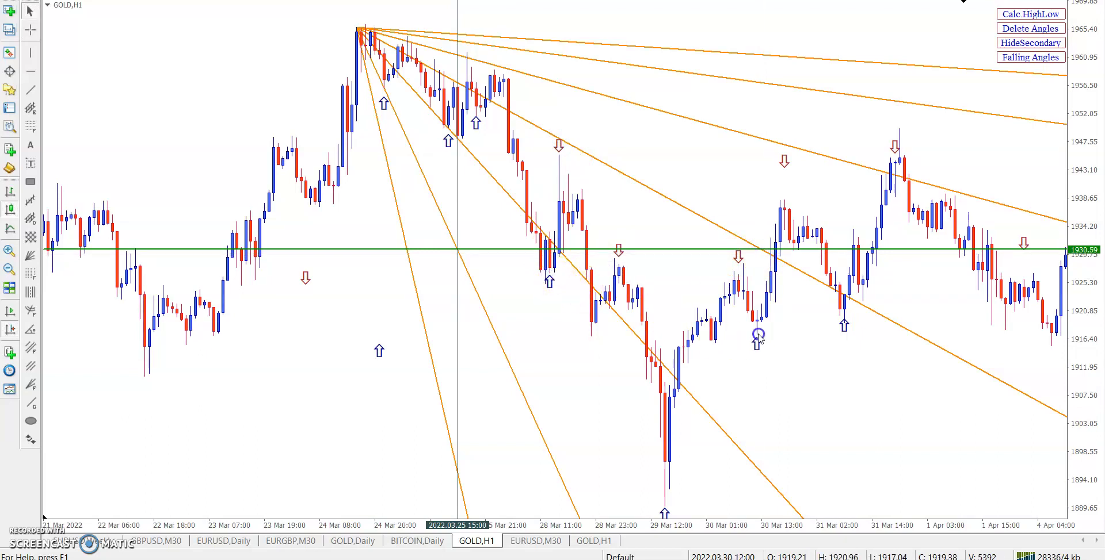
right_click(767, 329)
left_click(771, 369)
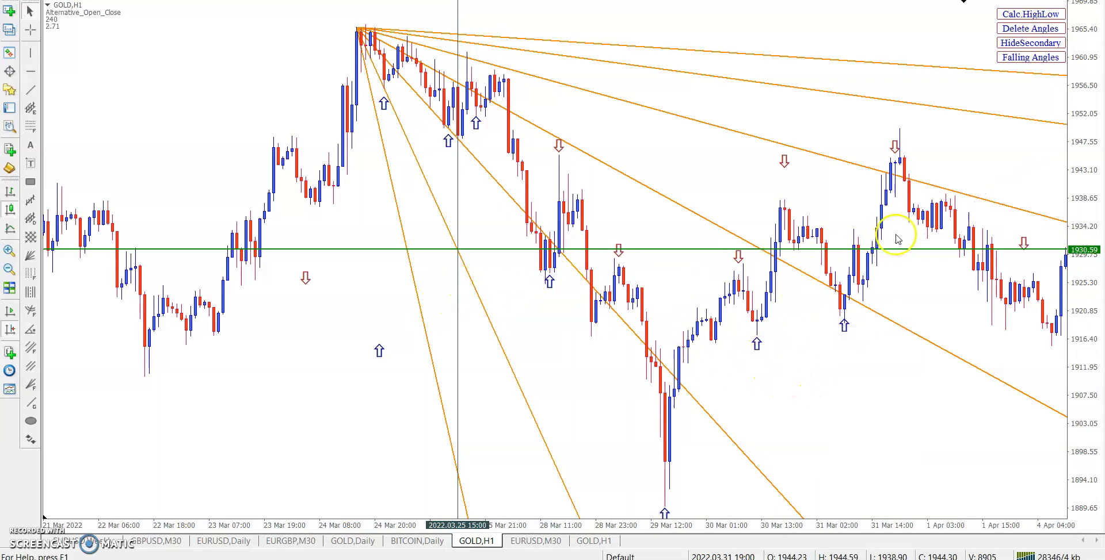
Check the fan line crossing on 5 April and copy the up arrow beneath the low just before that day's spike
left_click_drag(956, 303, 673, 320)
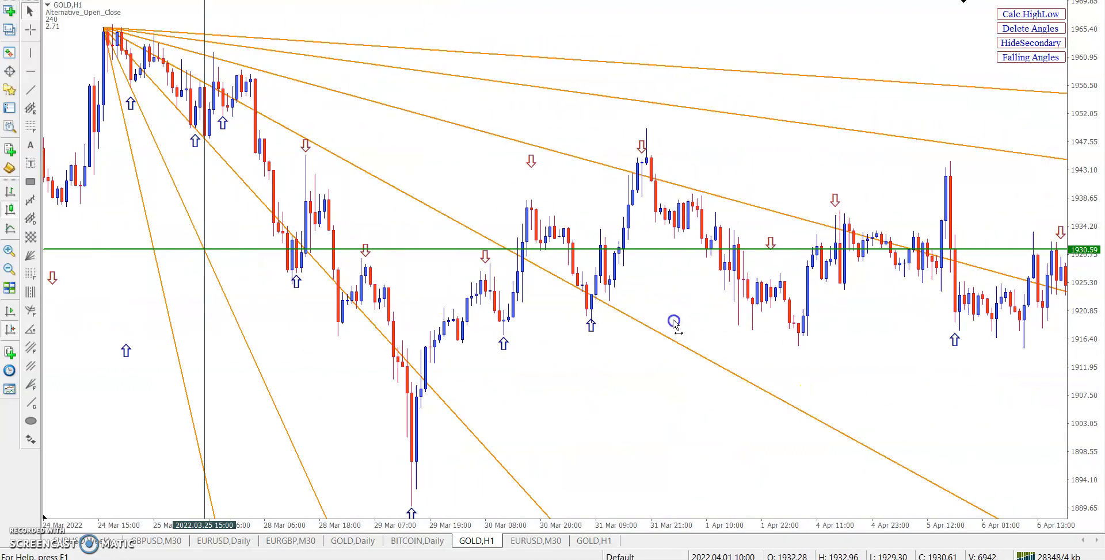
middle_click(913, 258)
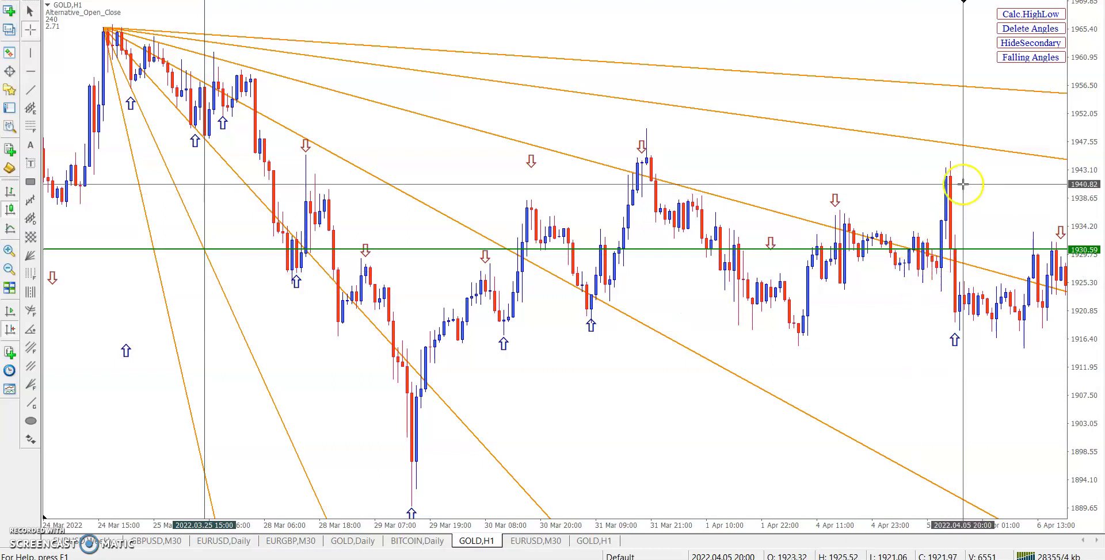
left_click(947, 356)
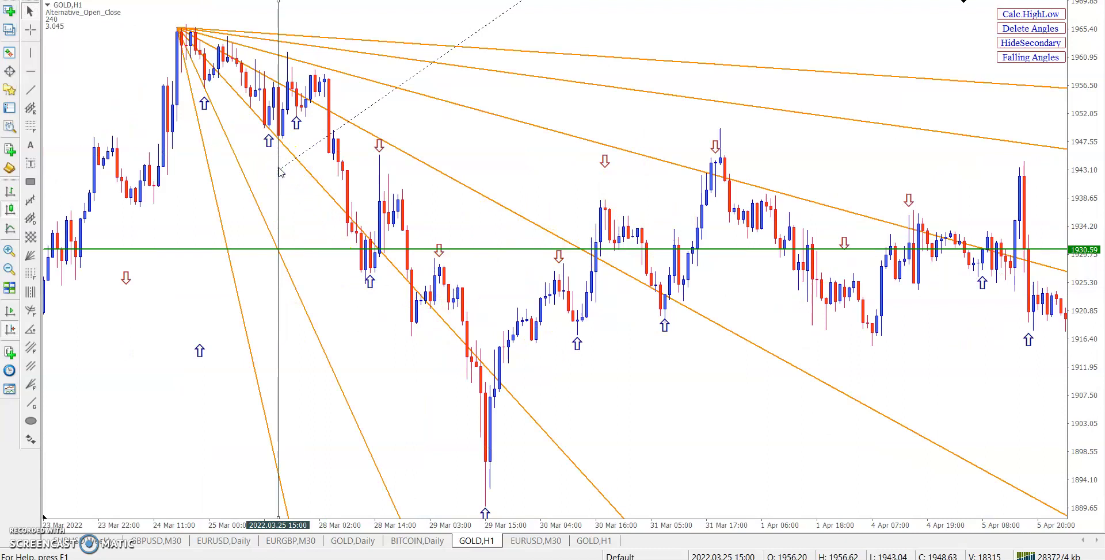
Move the vertical line to 28 March 12:00 and the horizontal line to 1932.68 where they meet the fan line
mouse_move(279, 166)
left_mouse_down()
mouse_move(326, 178)
mouse_move(292, 170)
left_mouse_up()
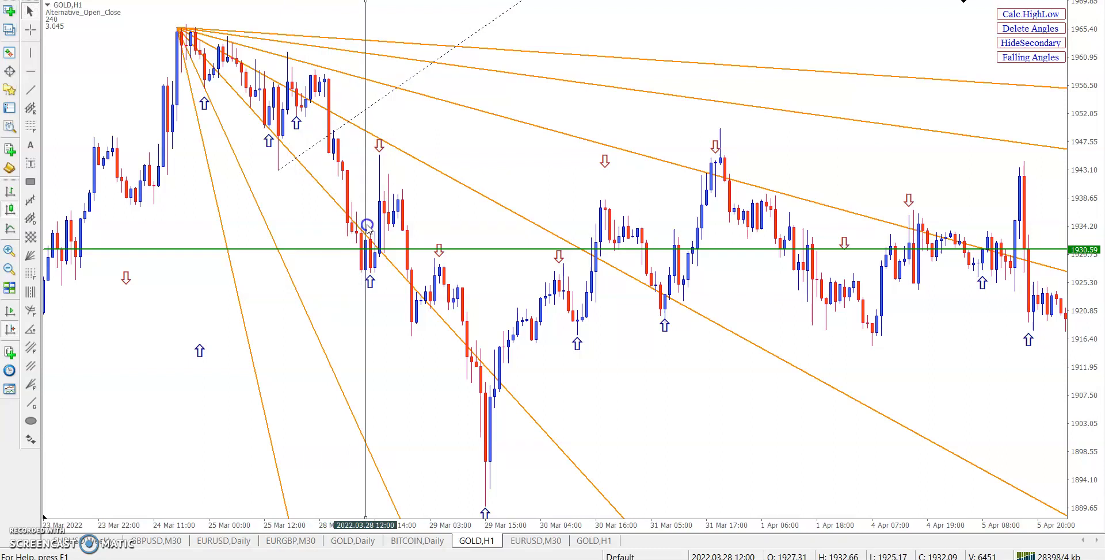
left_click_drag(335, 249, 355, 235)
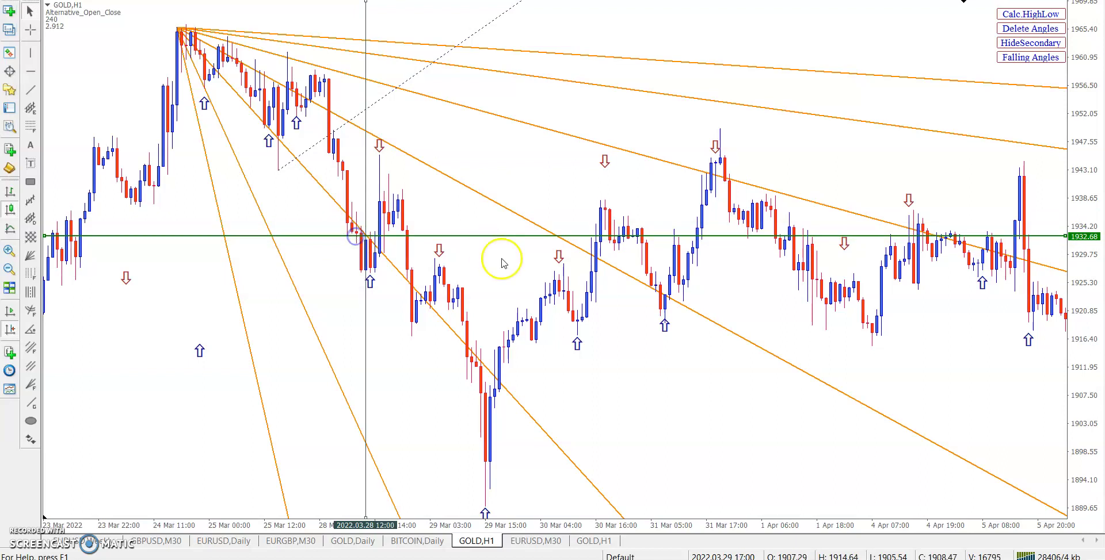
Copy the 4 April down arrow to beneath the 4 April 21:00 candles and delete the dashed trendline from the 25 March low
middle_click(558, 262)
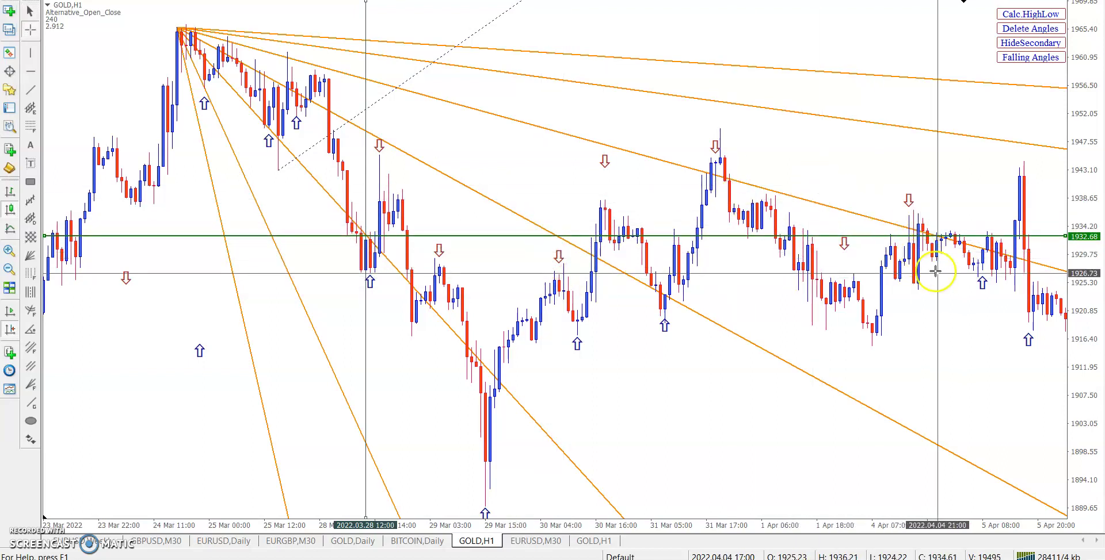
middle_click(908, 193)
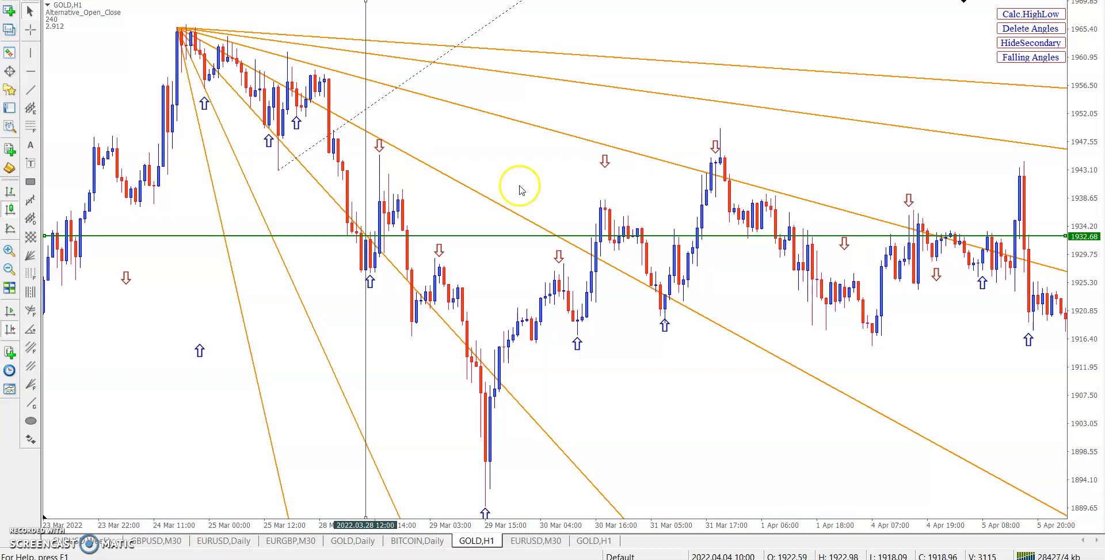
right_click(319, 145)
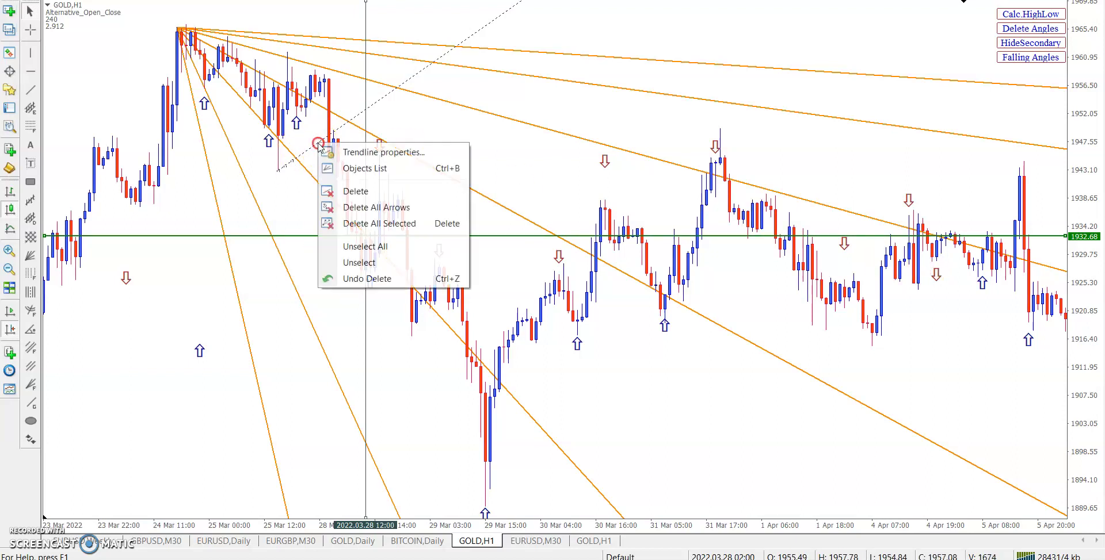
left_click(345, 190)
Check the 4 and 5 April arrows and the 31 March price action against the horizontal line and the fan line crossing
scroll(488, 167, "down", 3)
scroll(488, 167, "down", 3)
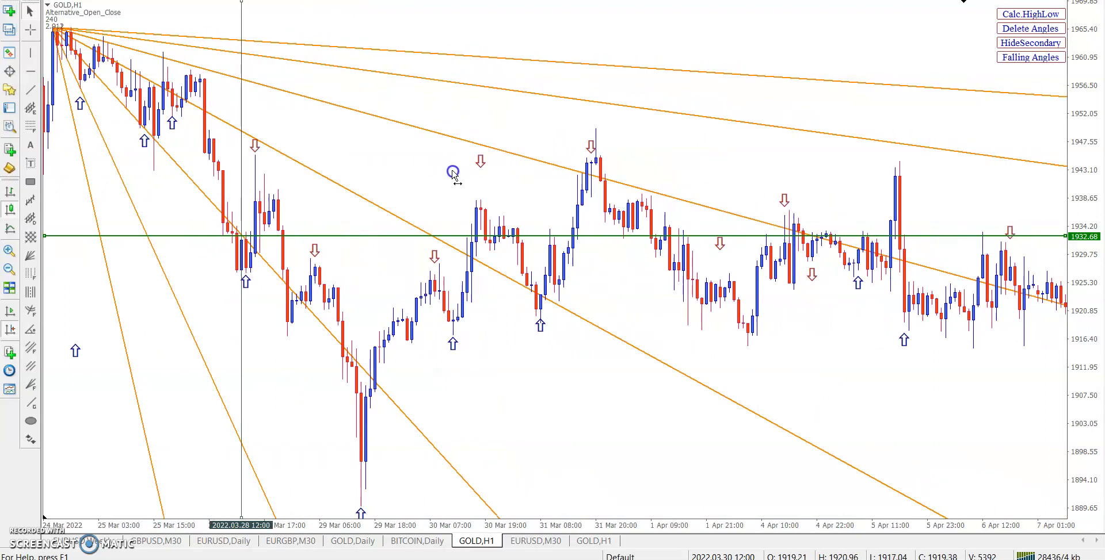
middle_click(811, 255)
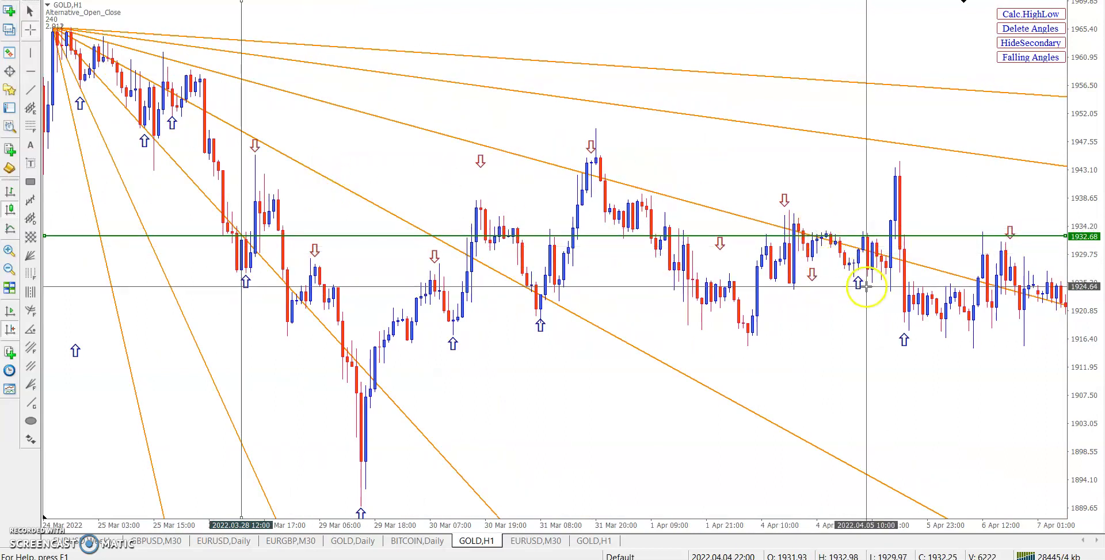
scroll(602, 227, "up", 10)
scroll(602, 228, "down", 20)
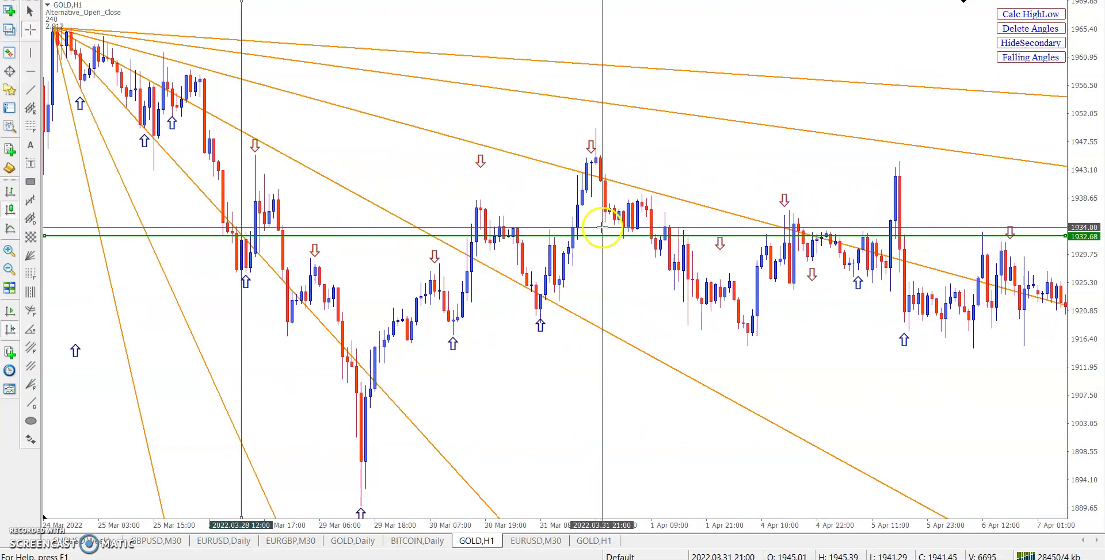
Move the vertical line to 28 March 15:00 and the horizontal line to 1929.95 where they meet the fan line
scroll(601, 227, "up", 20)
left_click(530, 148)
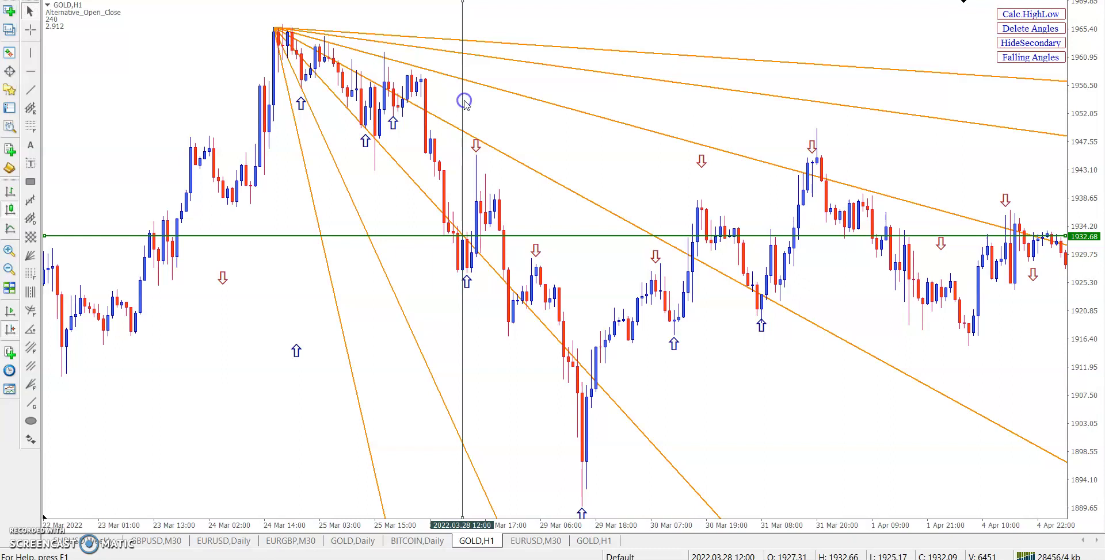
left_click(478, 147)
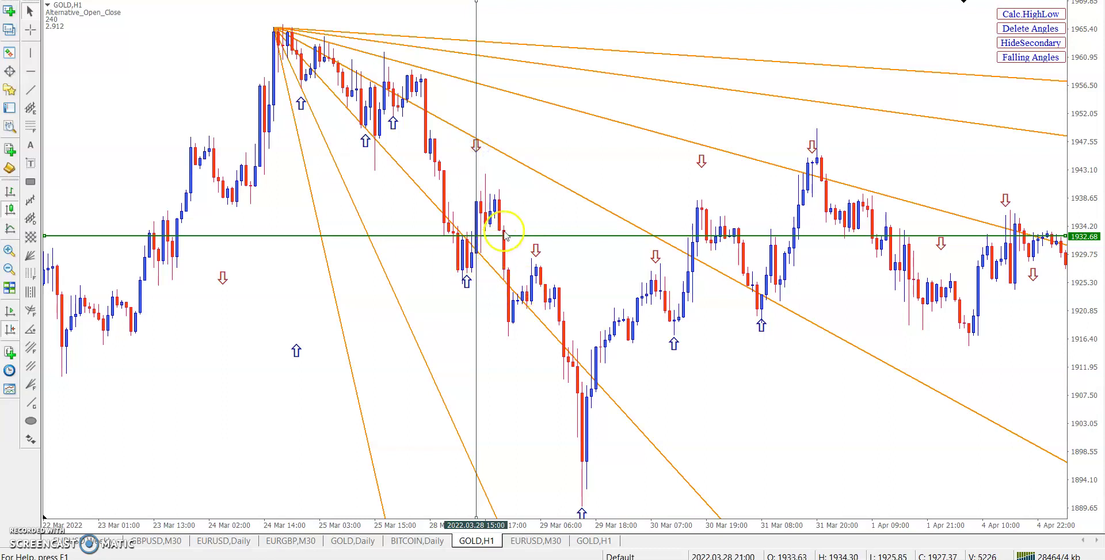
mouse_move(507, 253)
left_mouse_down()
mouse_move(511, 262)
mouse_move(506, 243)
mouse_move(509, 254)
left_mouse_up()
Copy the 30 March up arrow to beneath the 30 March 14:00 candle
middle_click(690, 290)
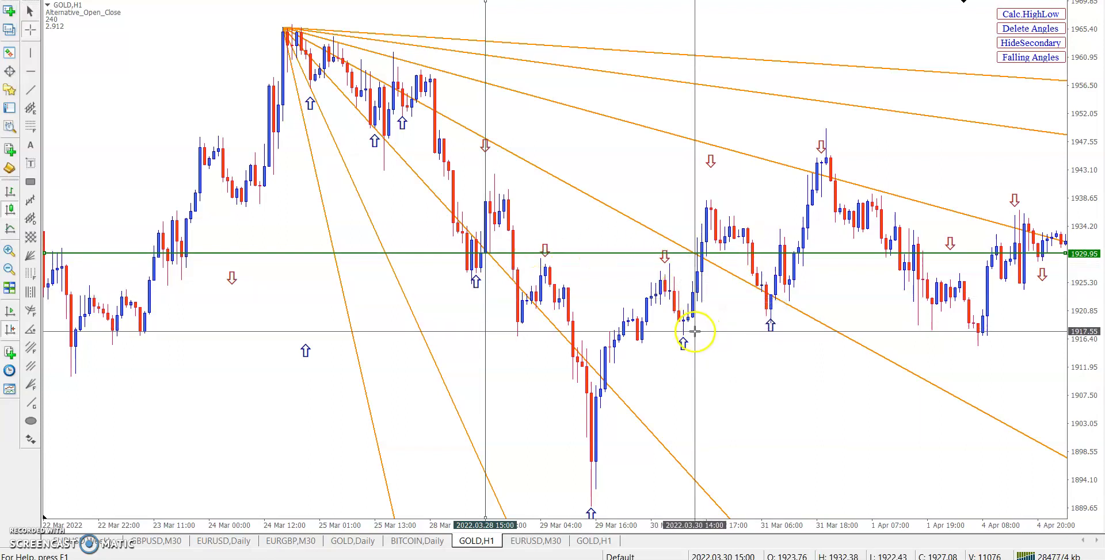
left_click_drag(695, 336, 694, 325)
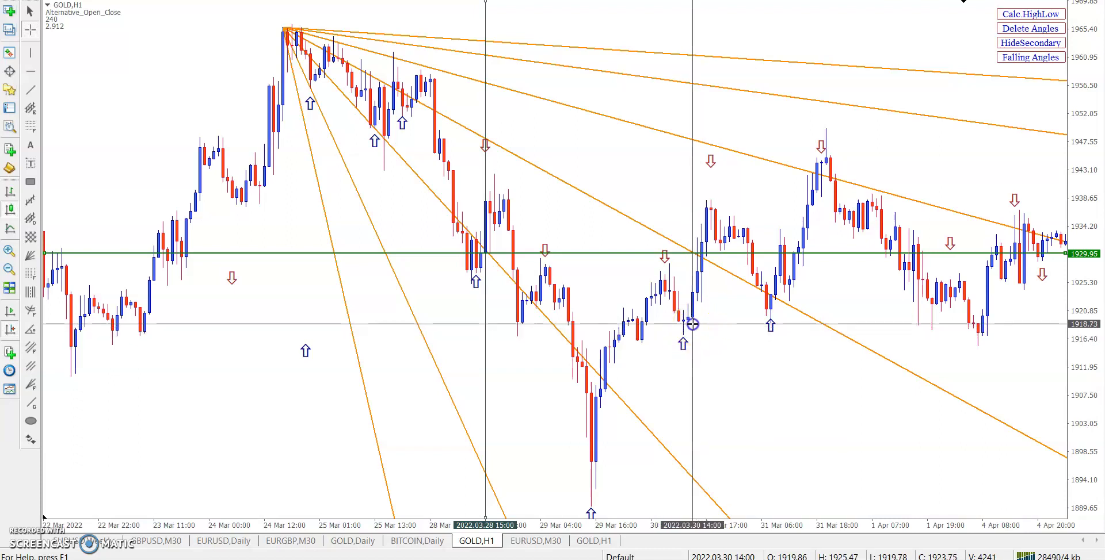
left_click(682, 343)
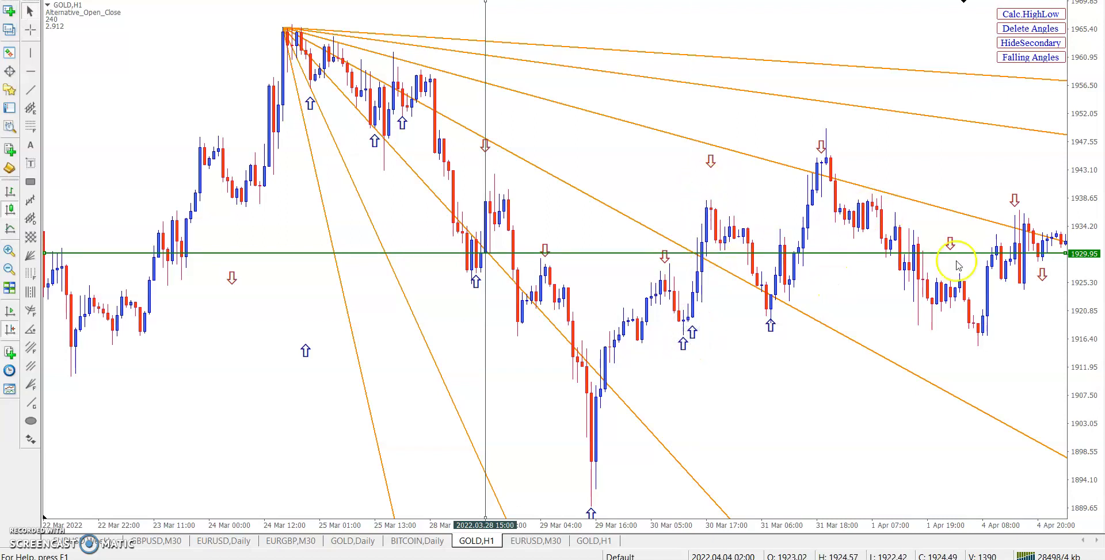
Check where the fan line crosses the horizontal line on 5 April against the nearby up arrow
scroll(950, 306, "down", 2)
scroll(955, 276, "down", 3)
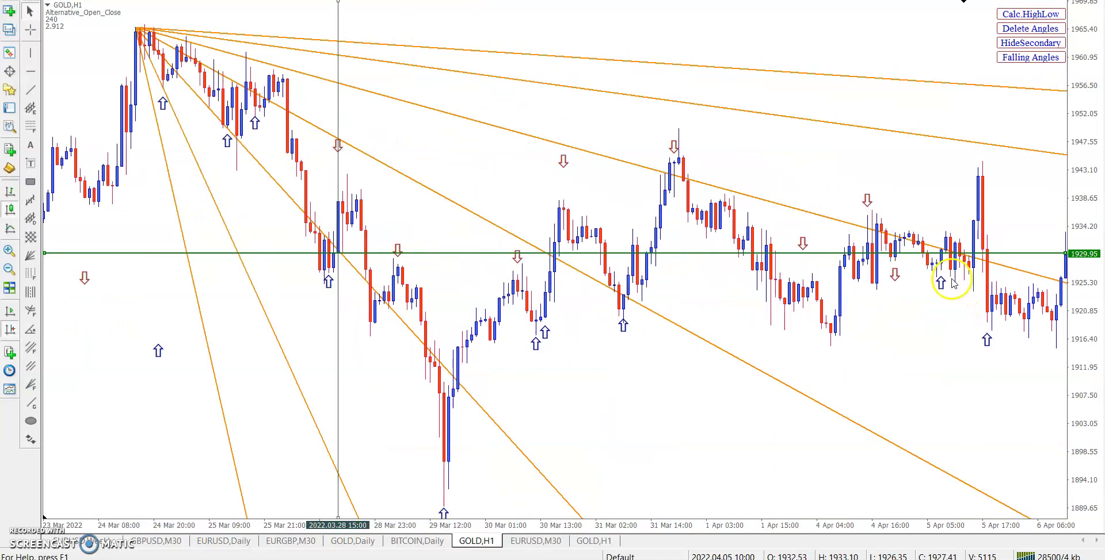
left_click(959, 256)
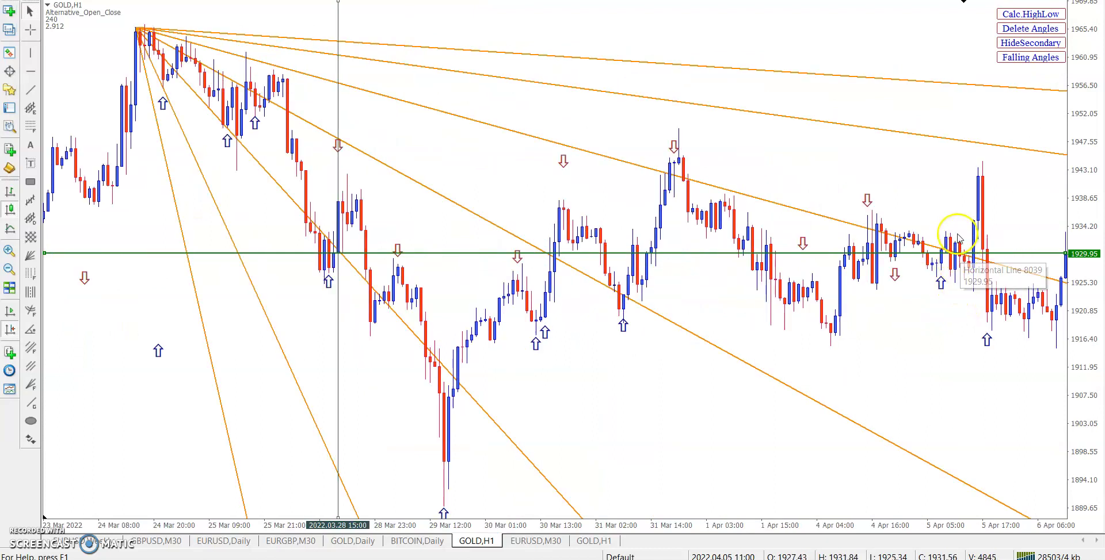
left_click(958, 255)
left_click_drag(958, 253, 956, 273)
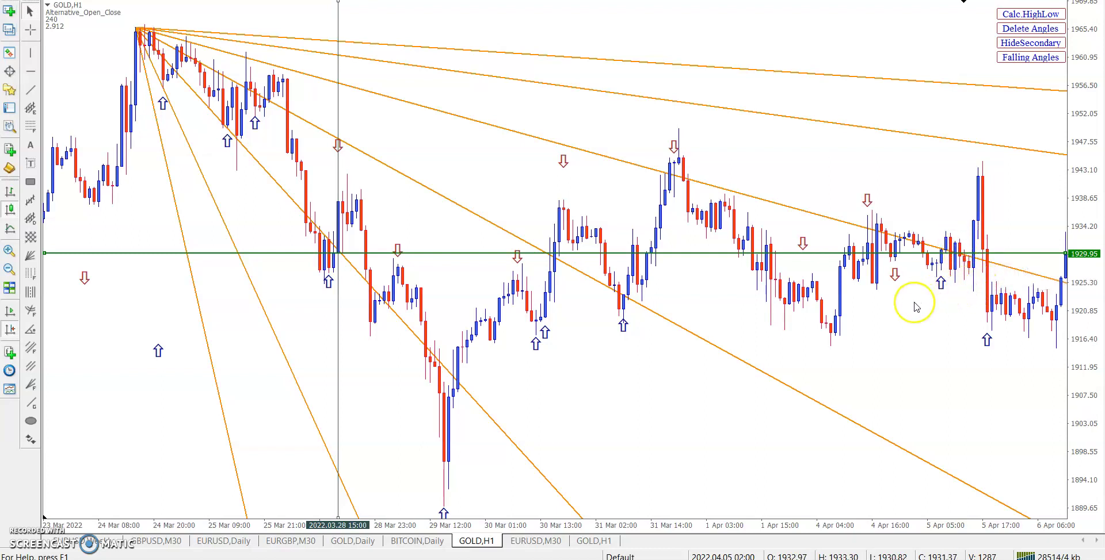
Move the vertical line to 28 March 22:00 and the horizontal line to 1924.78 where they meet the fan line
scroll(916, 307, "up", 4)
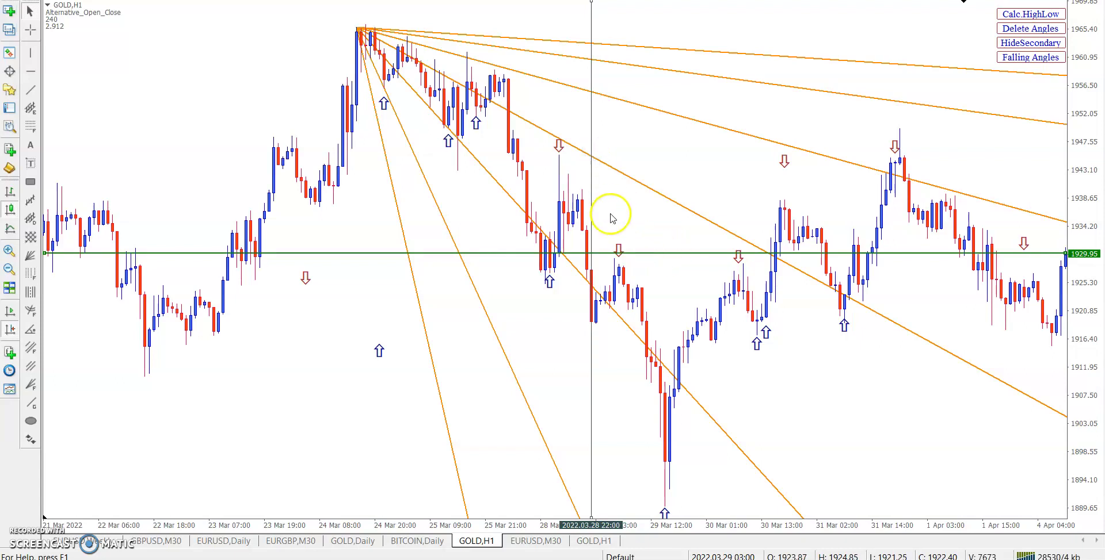
scroll(598, 230, "down", 1)
scroll(558, 282, "down", 1)
left_click(548, 319)
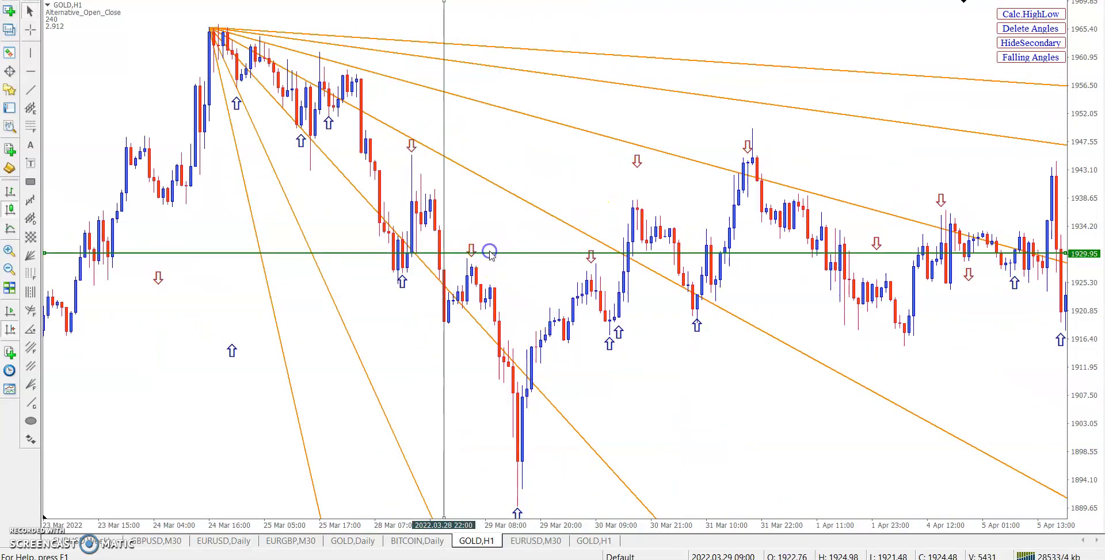
left_click_drag(493, 255, 500, 289)
Copy the 5 April up arrow to beneath the 6 April 14:00 candle and delete the dashed trendline starting there
scroll(691, 323, "down", 1)
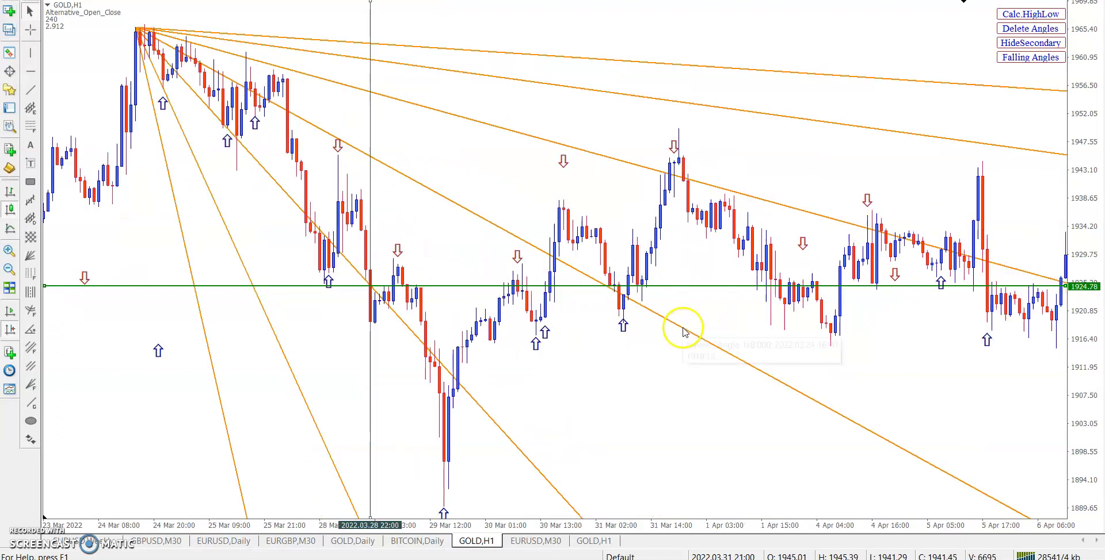
middle_click(607, 293)
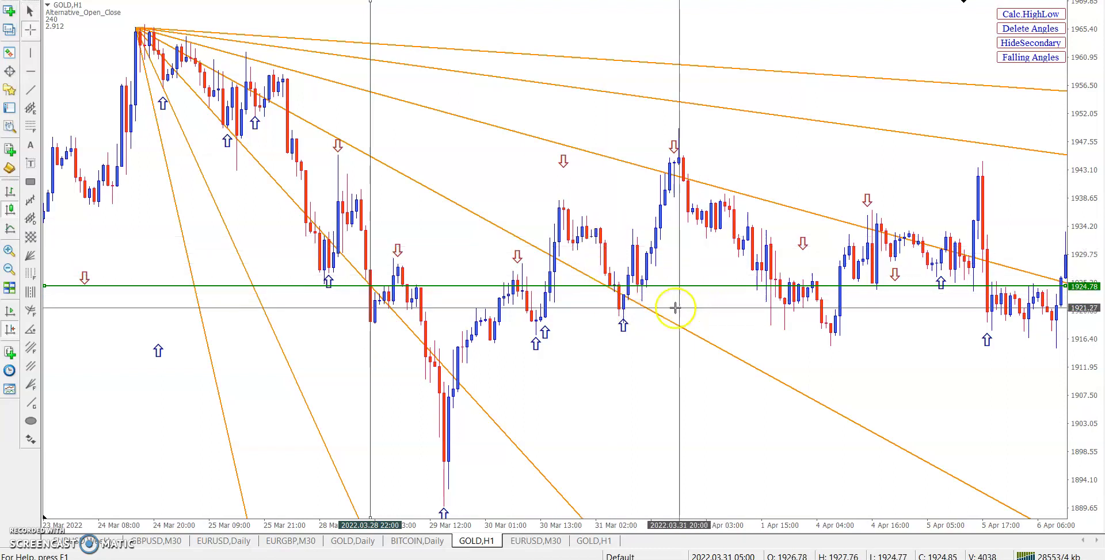
scroll(676, 317, "down", 3)
scroll(675, 326, "down", 6)
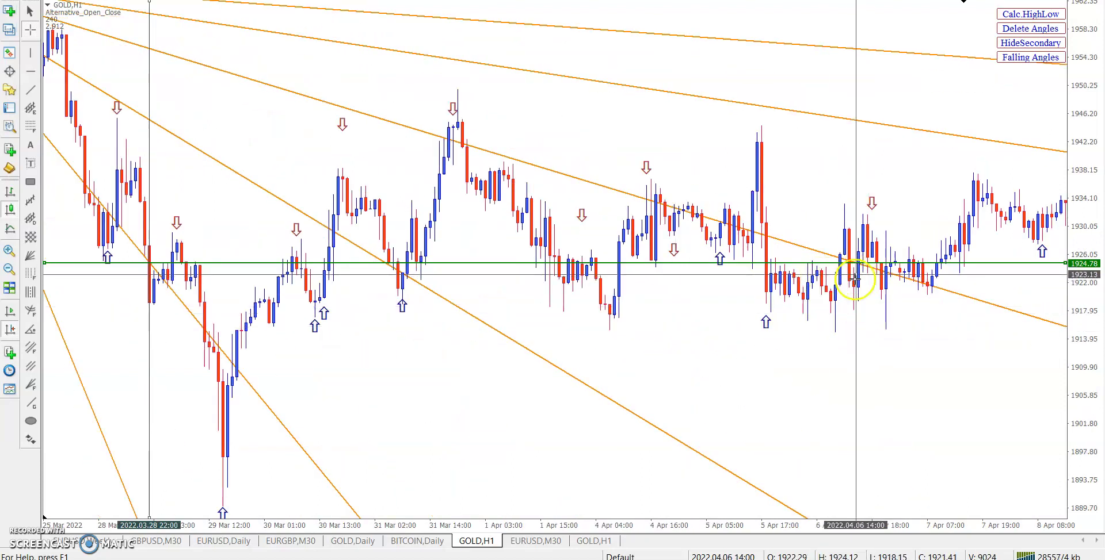
left_click(852, 314)
left_click(765, 321)
left_click_drag(765, 322, 859, 327)
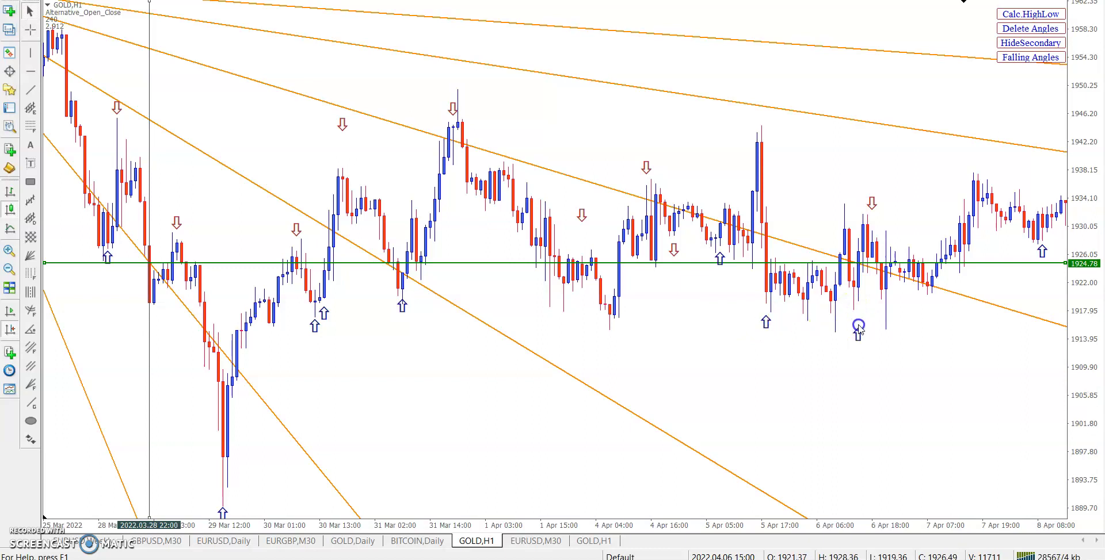
right_click(868, 299)
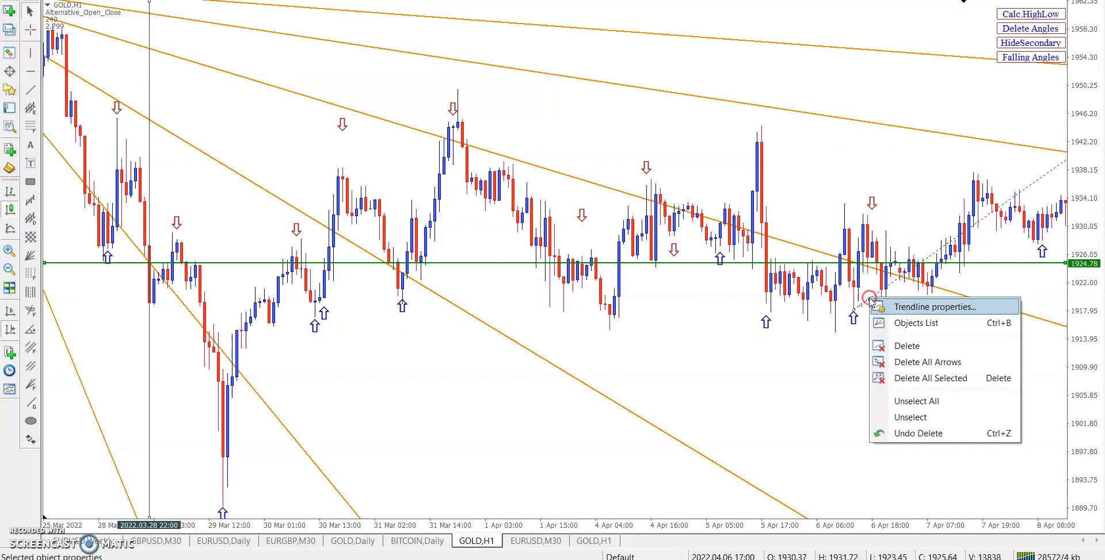
left_click(895, 344)
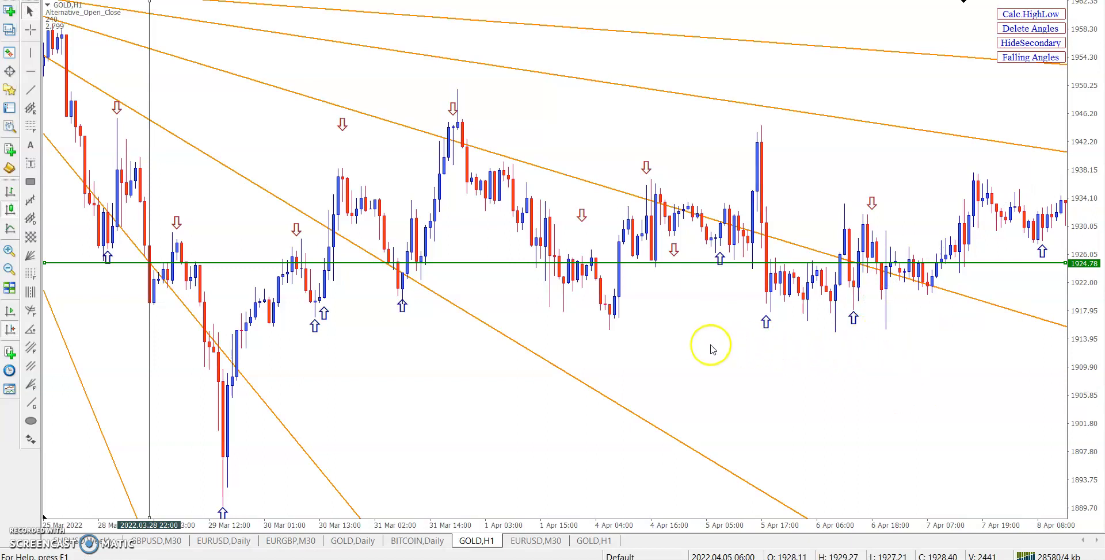
Move the vertical line to 29 March 04:00 and the horizontal line to 1921.05 where they meet the fan line
scroll(710, 346, "down", 4)
scroll(712, 349, "down", 5)
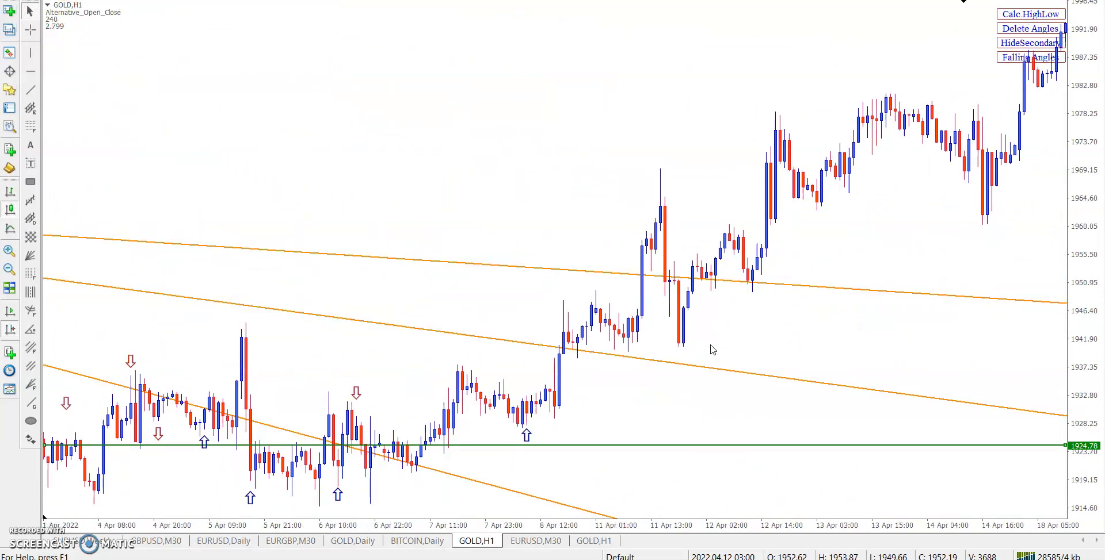
scroll(712, 350, "up", 5)
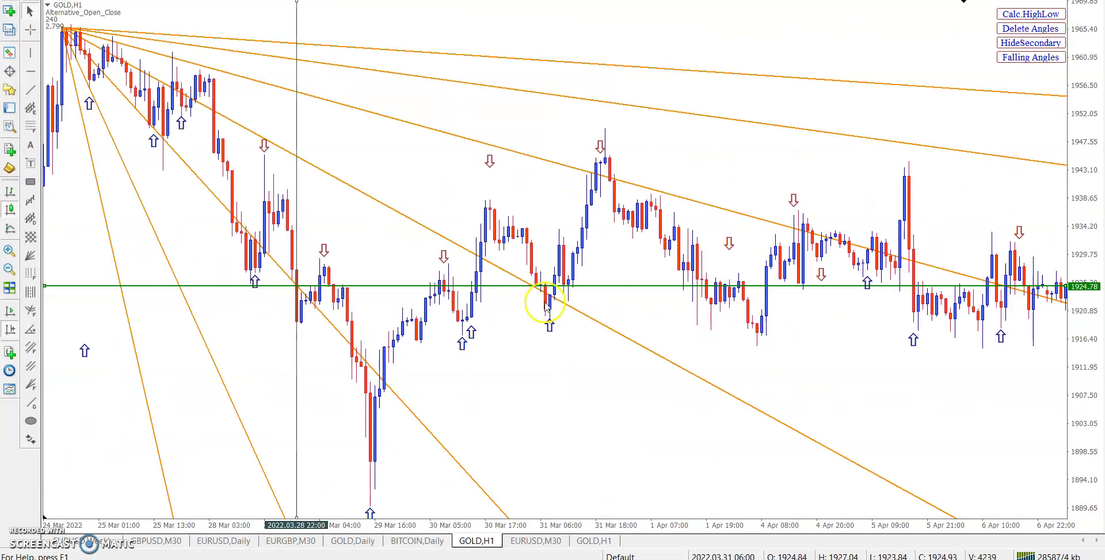
scroll(322, 239, "up", 2)
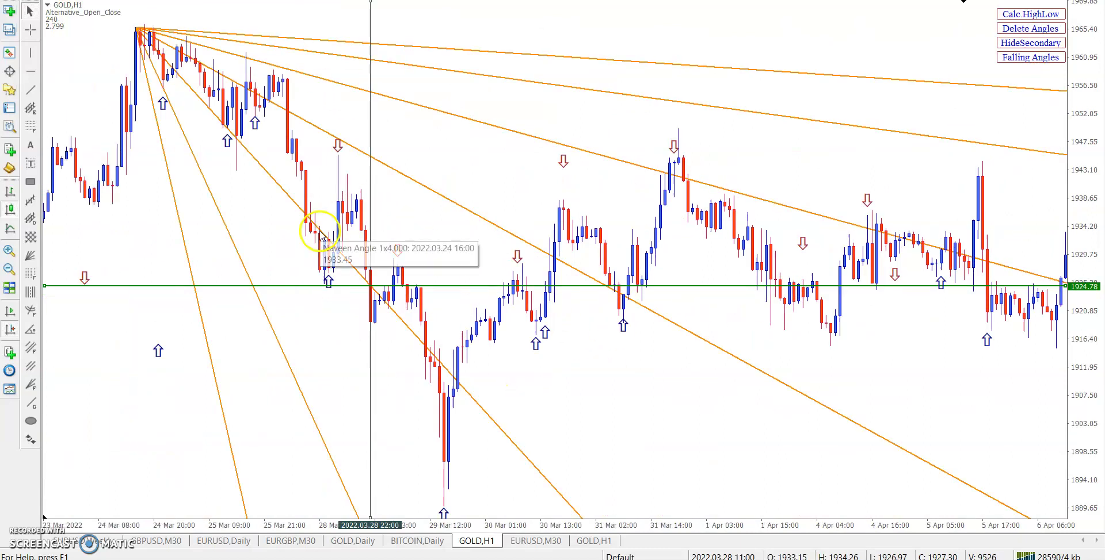
left_click_drag(369, 138, 393, 149)
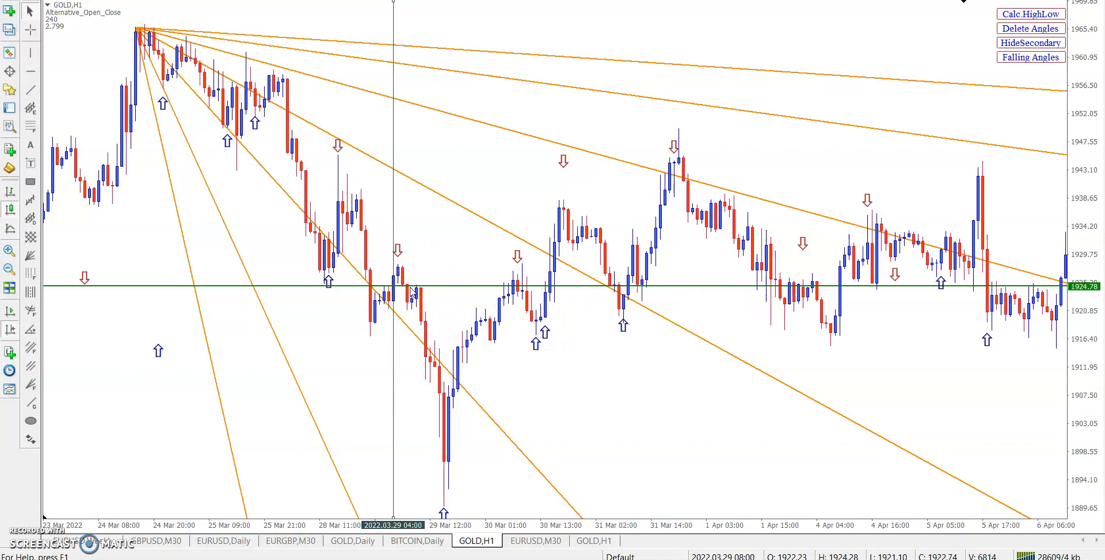
left_click_drag(410, 286, 420, 310)
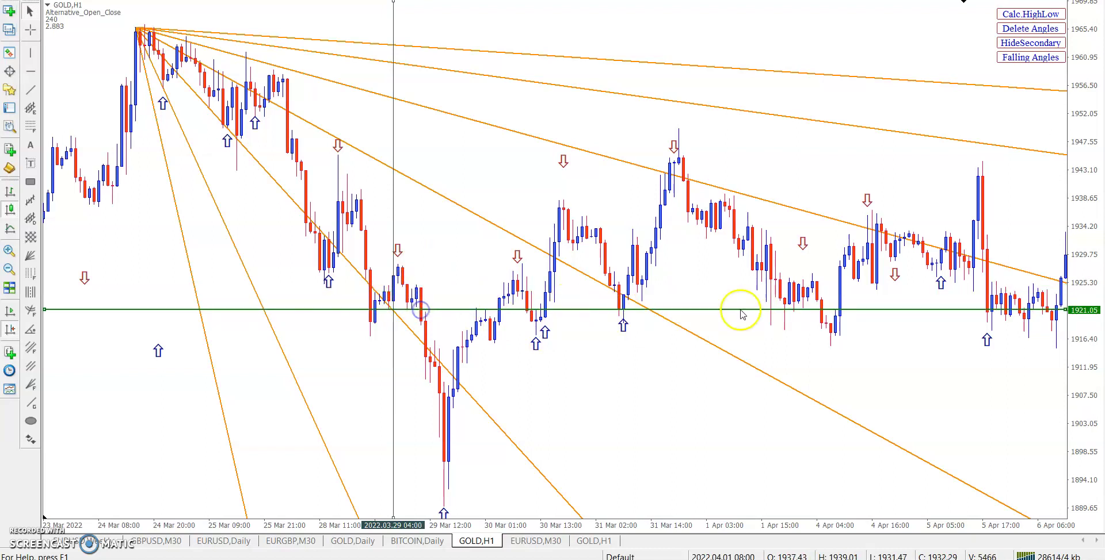
Move the 6 April up arrow to beneath the 7 April 07:00 low, near the fan and horizontal line crossing
middle_click(654, 313)
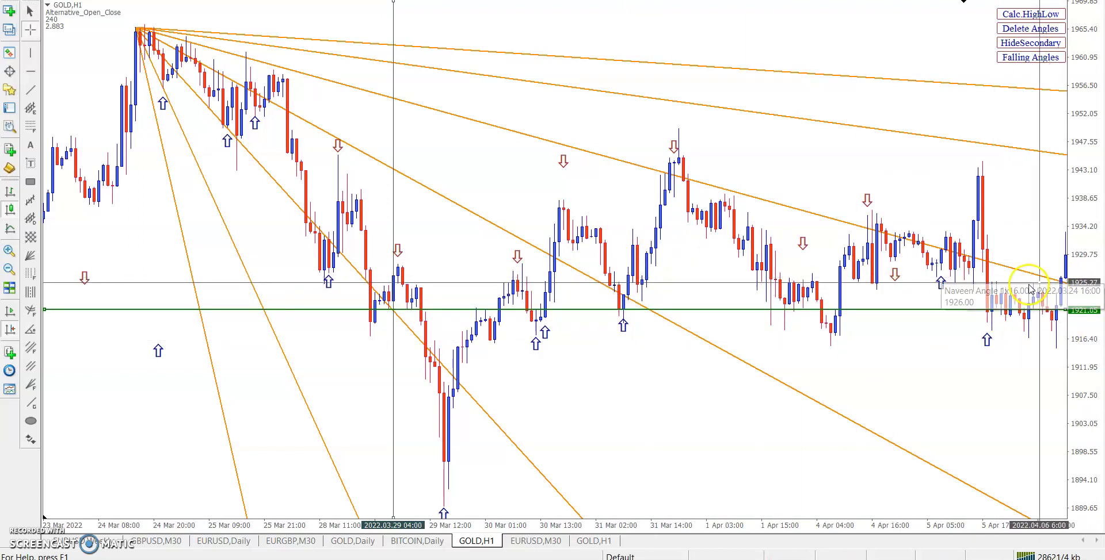
left_click_drag(1024, 247, 916, 265)
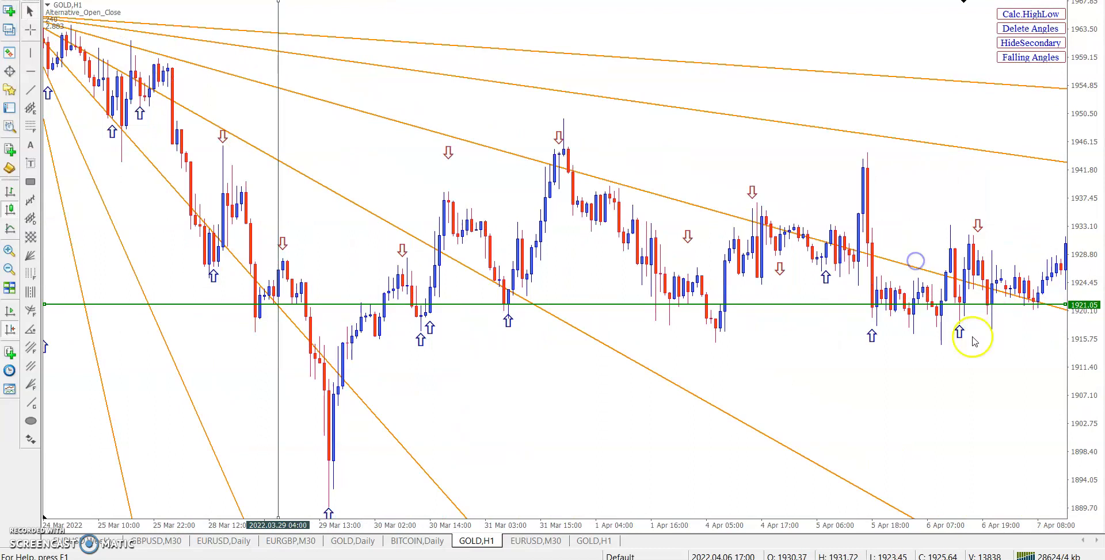
middle_click(1036, 311)
middle_click(994, 339)
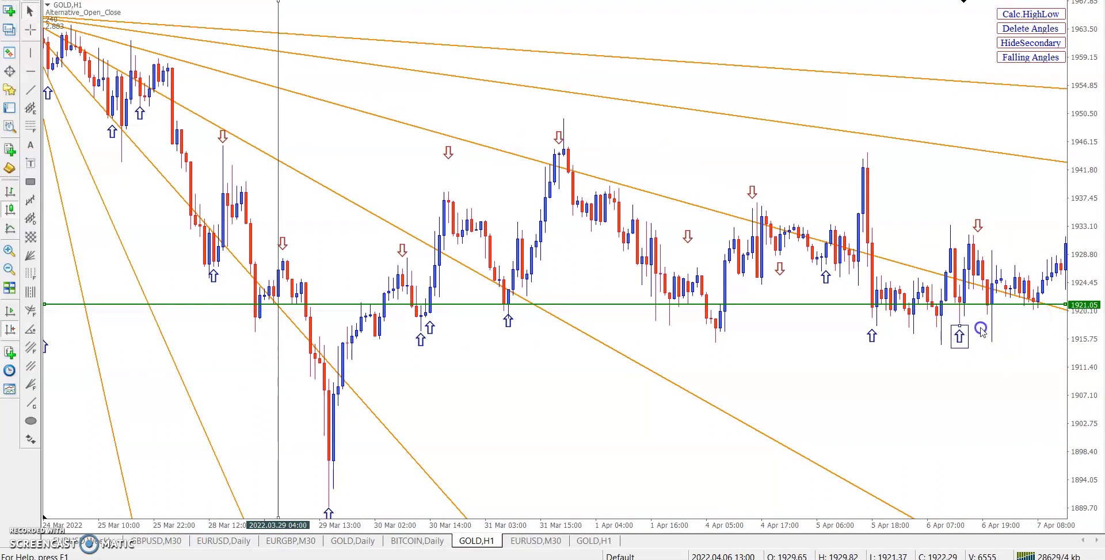
left_click_drag(1041, 315, 929, 385)
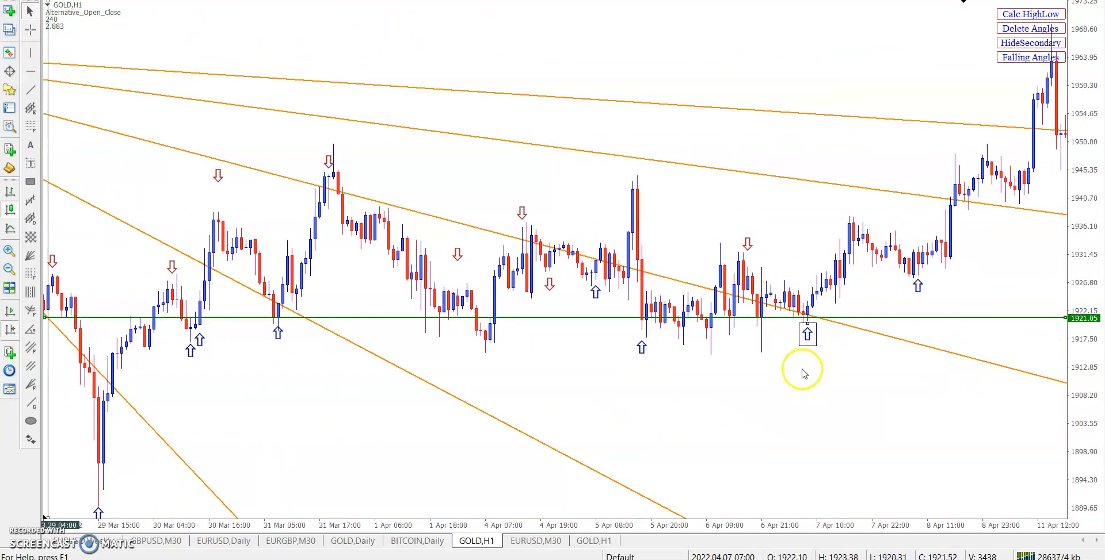
Move the vertical line to 29 March 15:00 and the horizontal line to 1911.70 where they meet the fan line
scroll(771, 371, "up", 10)
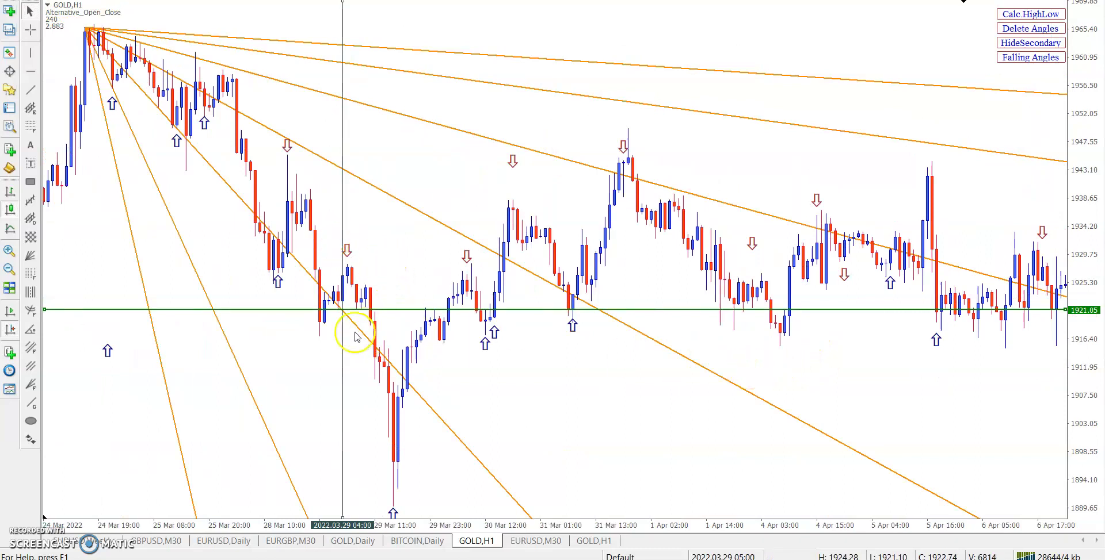
left_click_drag(348, 205, 396, 266)
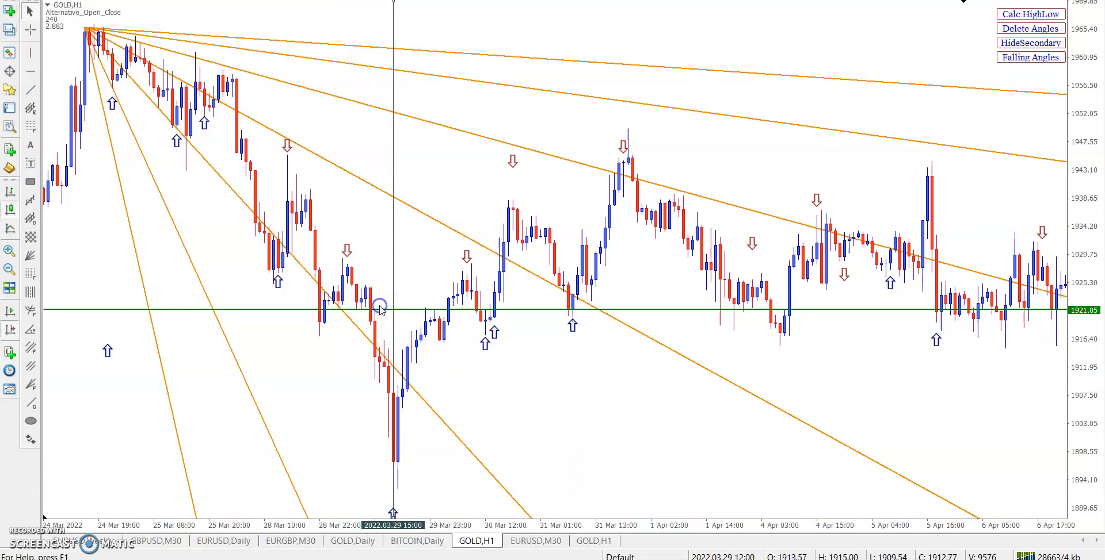
left_click_drag(380, 309, 424, 369)
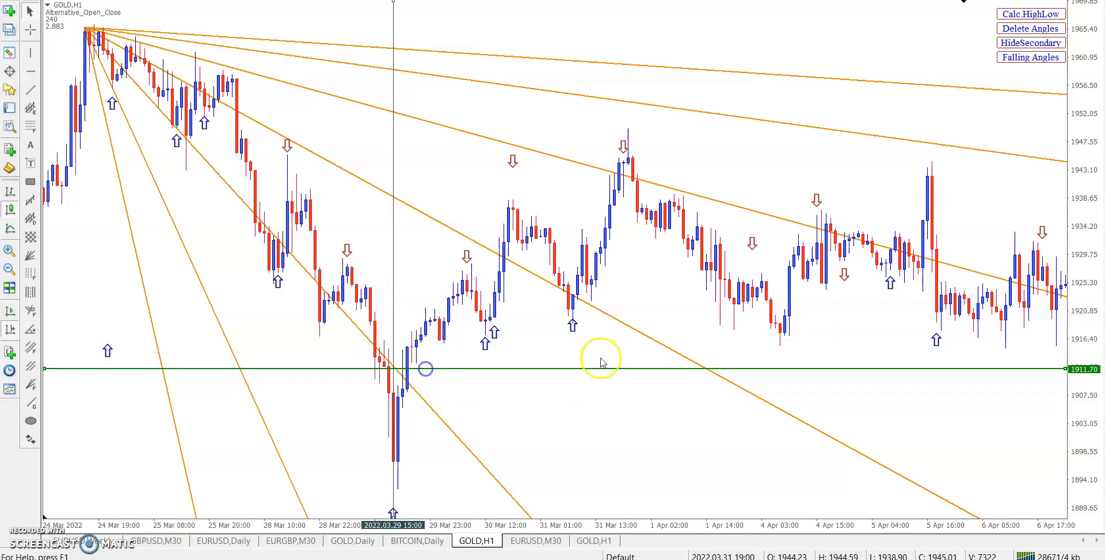
Copy the late 1 April down arrow to above the candles around 1 April 13:00
middle_click(700, 397)
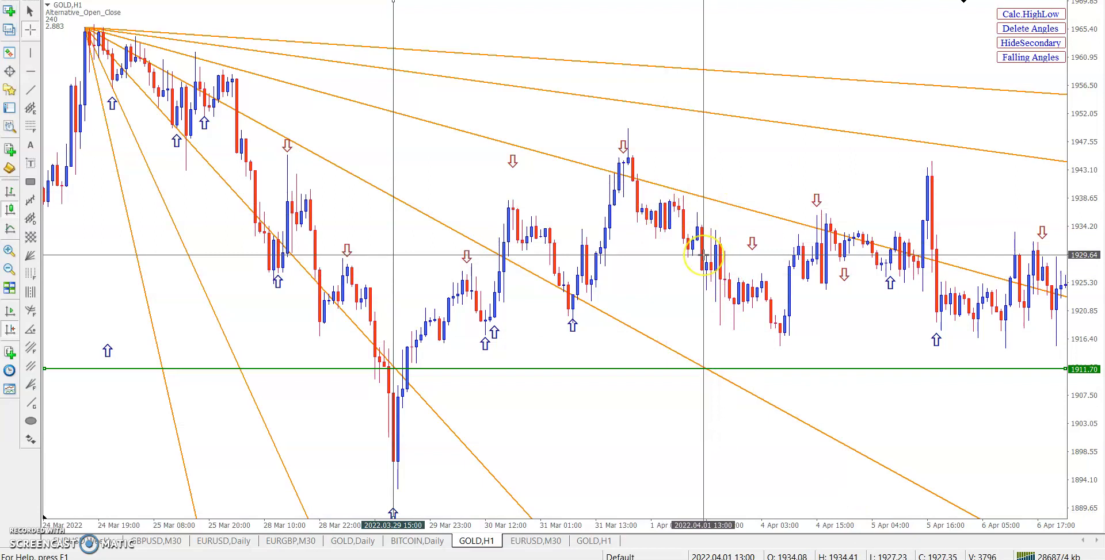
right_click(697, 219)
left_click_drag(751, 247, 753, 240)
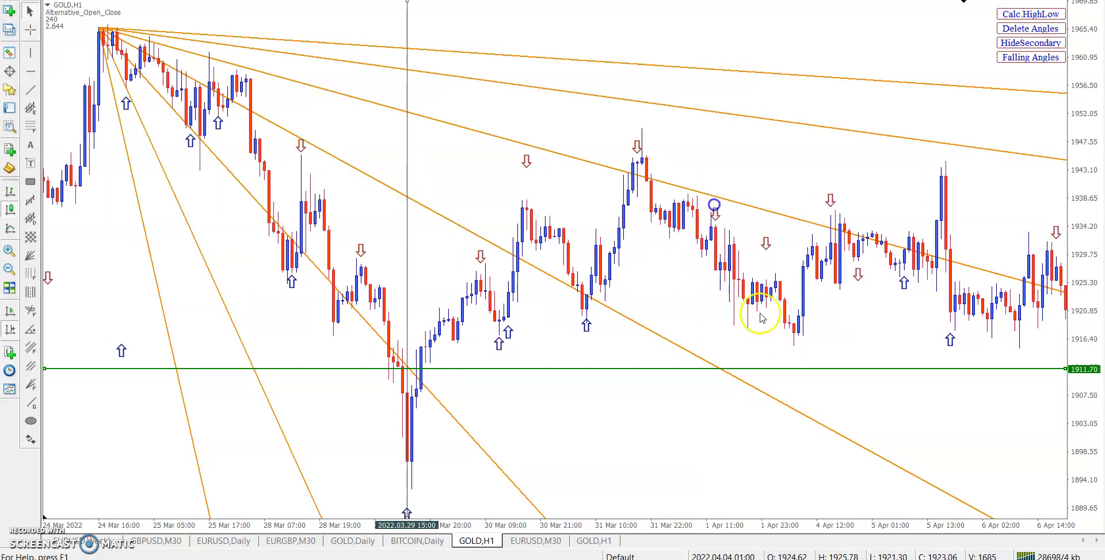
Check the fan line's crossing with the horizontal line near 11 April 10:00, the 8 April up arrow and the 1 April price action
scroll(759, 317, "down", 5)
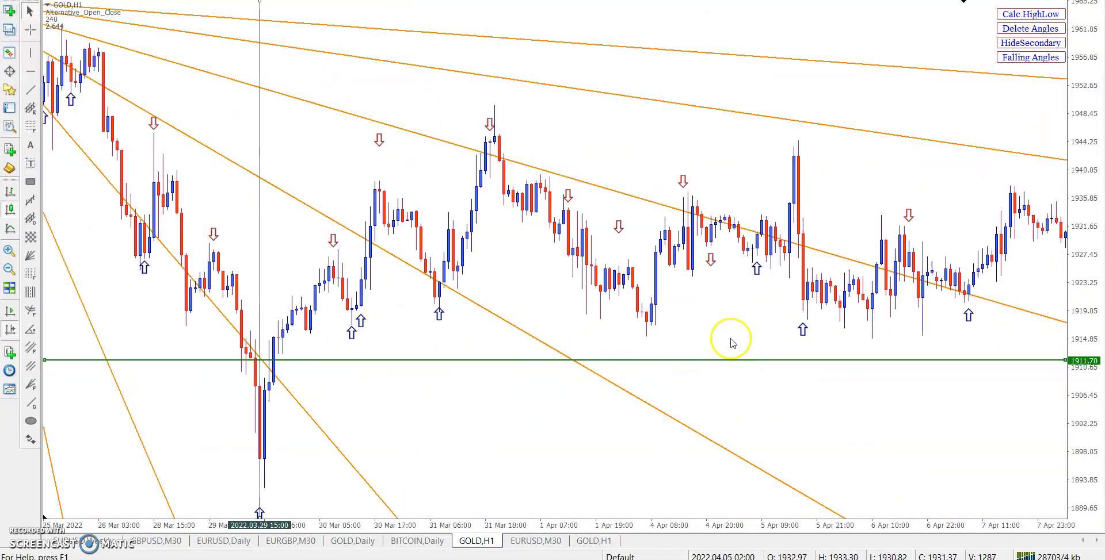
scroll(733, 343, "down", 3)
middle_click(936, 381)
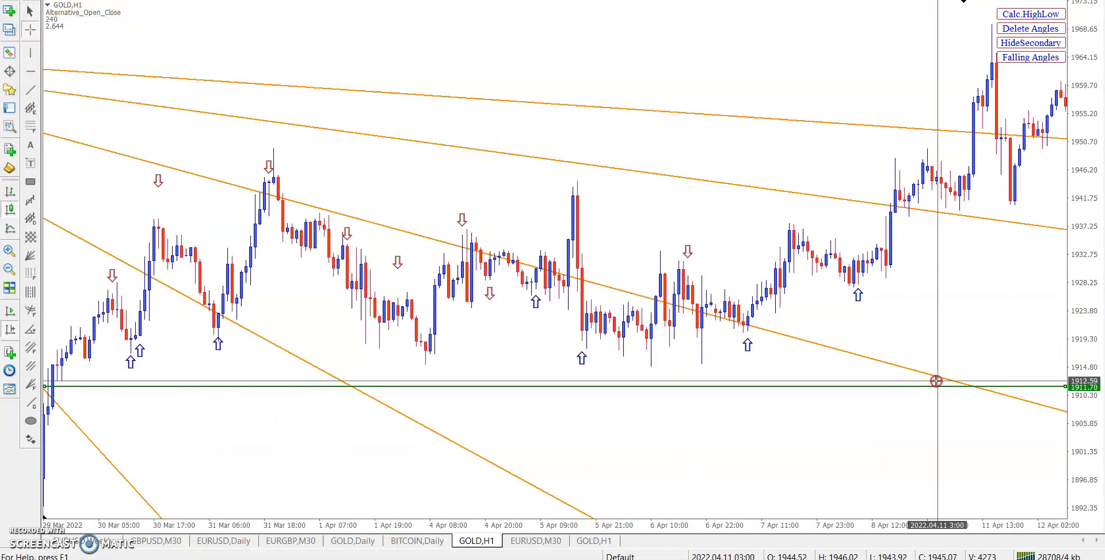
left_click(969, 399)
left_click(860, 295)
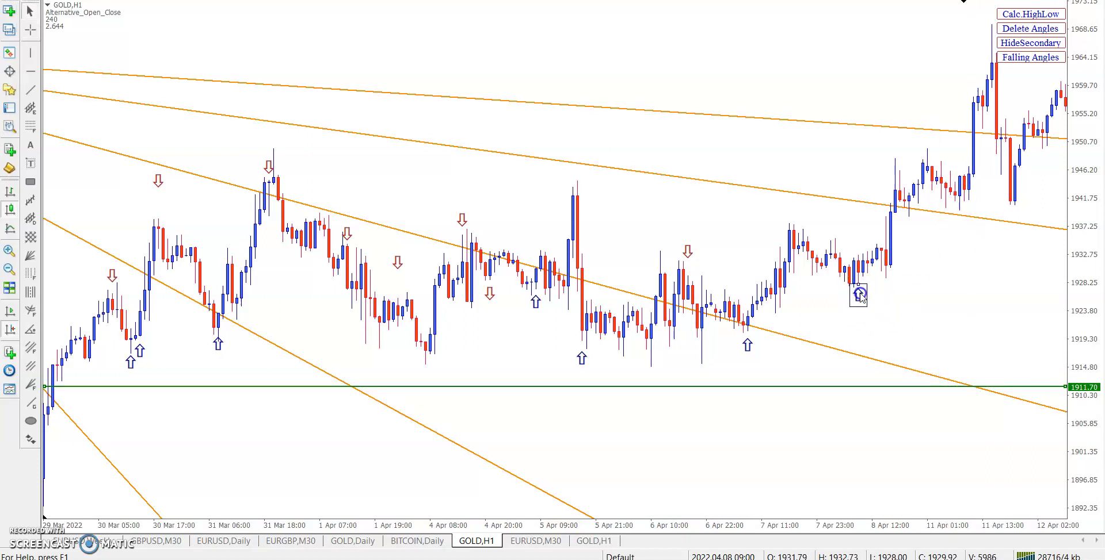
scroll(524, 325, "up", 5)
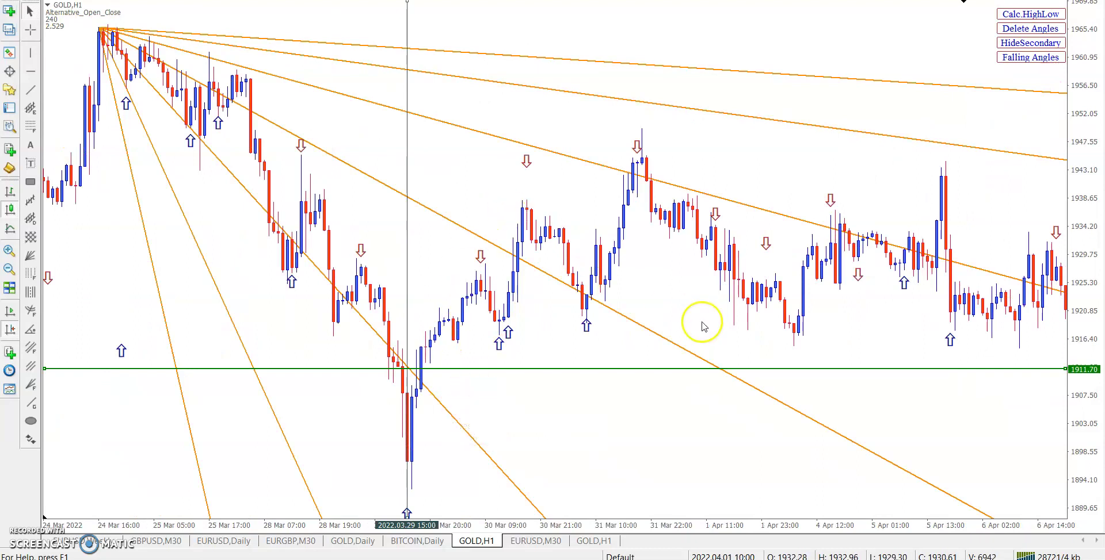
scroll(661, 338, "down", 3)
scroll(567, 258, "up", 3)
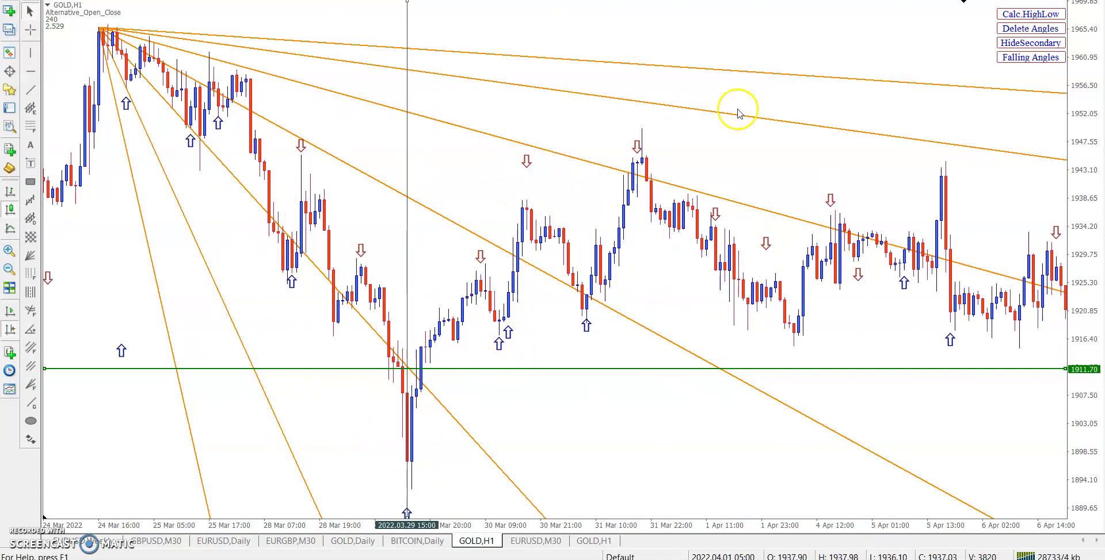
Draw the rising fan from the 29 March low and add a 1933.64 horizontal line at its crossing with the 30 March 07:00 vertical line
right_click(529, 118)
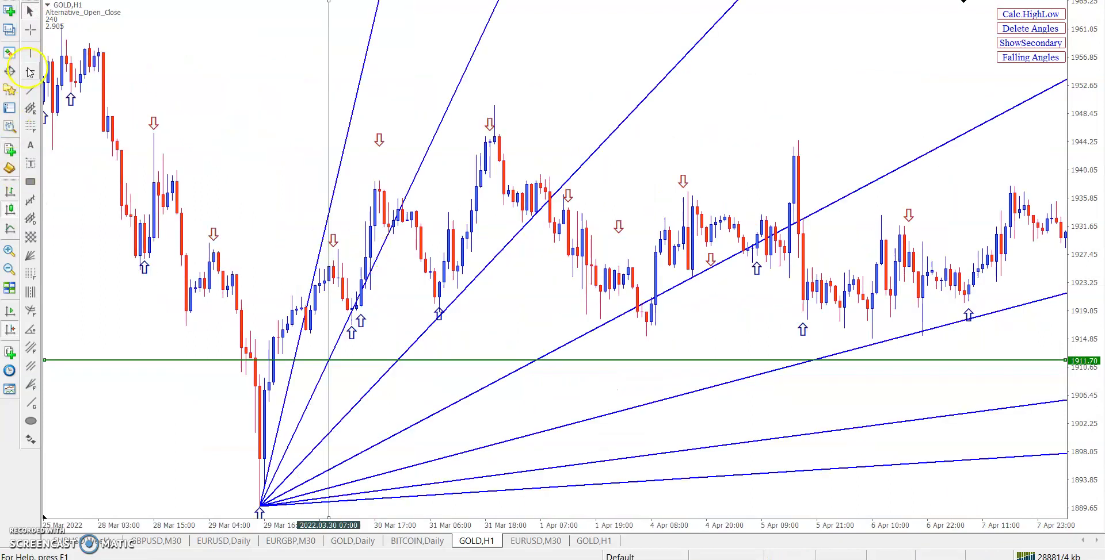
left_click(30, 71)
left_click(330, 213)
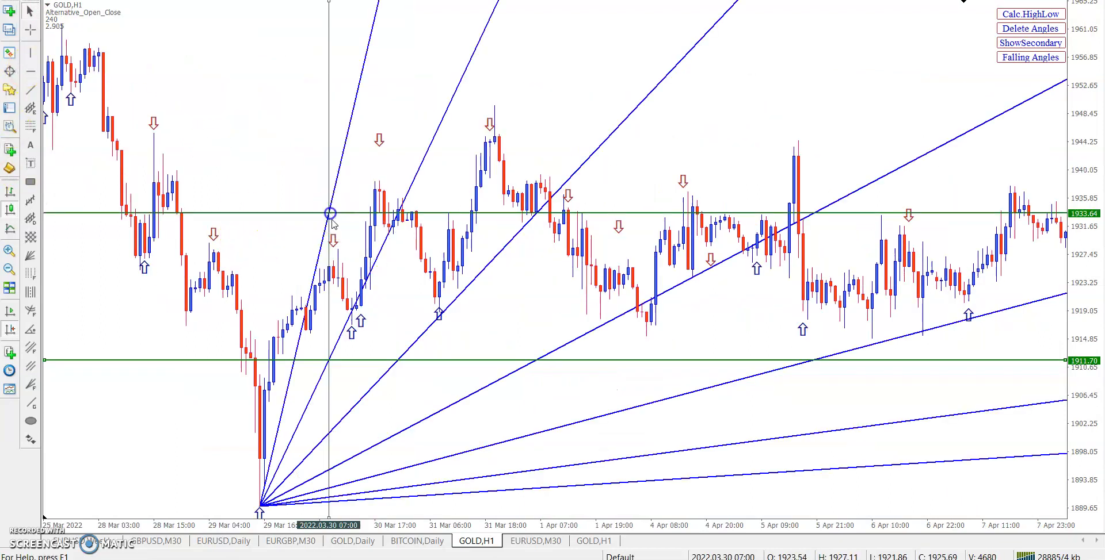
Place down arrows above the late 30 March candles and the 1 April 06:00 candle, near the fan lines' crossings with the horizontal line
middle_click(409, 232)
middle_click(402, 218)
middle_click(381, 138)
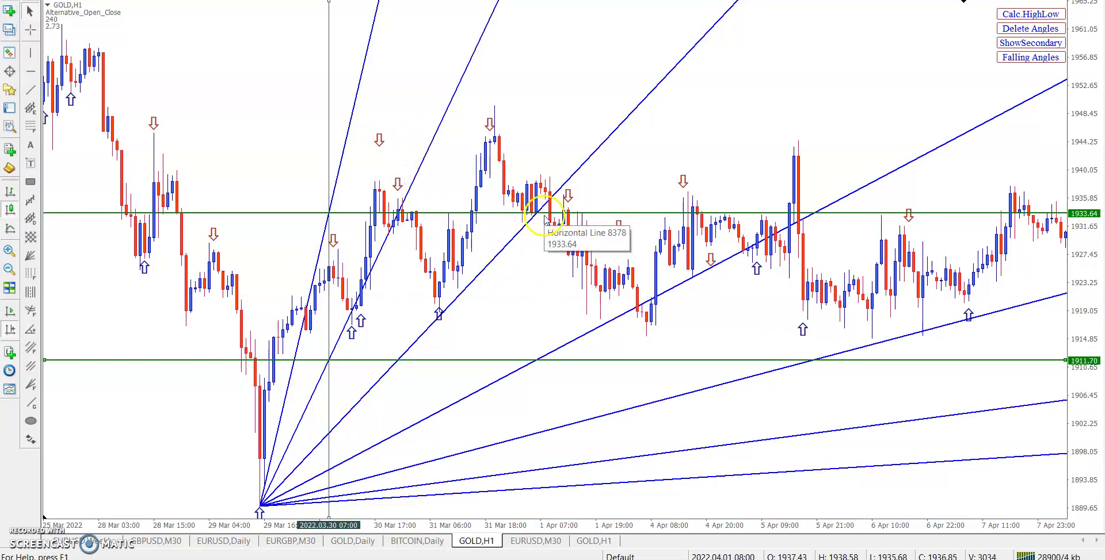
left_click(572, 193)
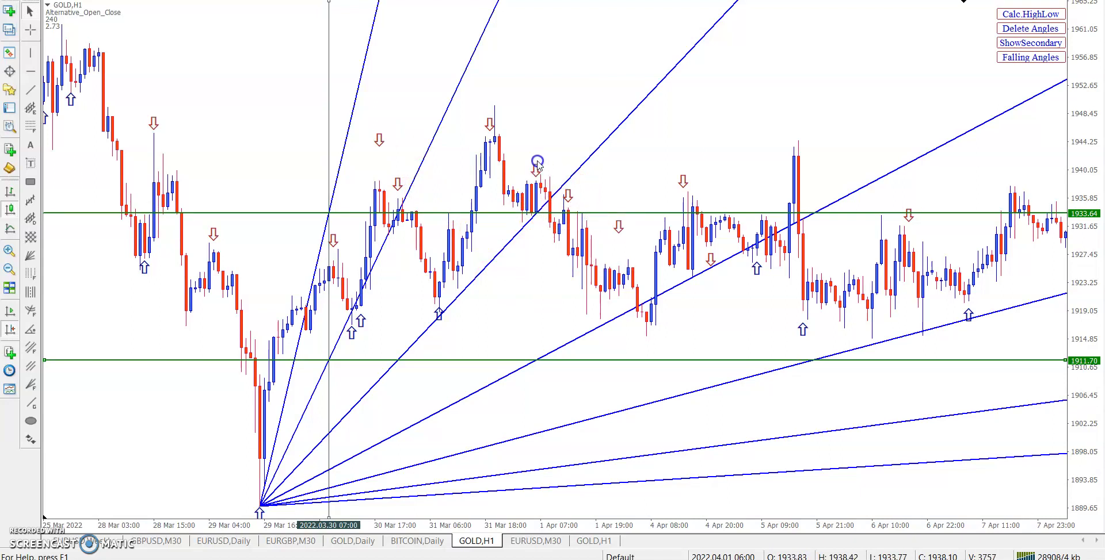
Copy an up arrow to beneath the 5 April 21:00 candle, in line with the fan line's crossing with the upper horizontal line
middle_click(813, 223)
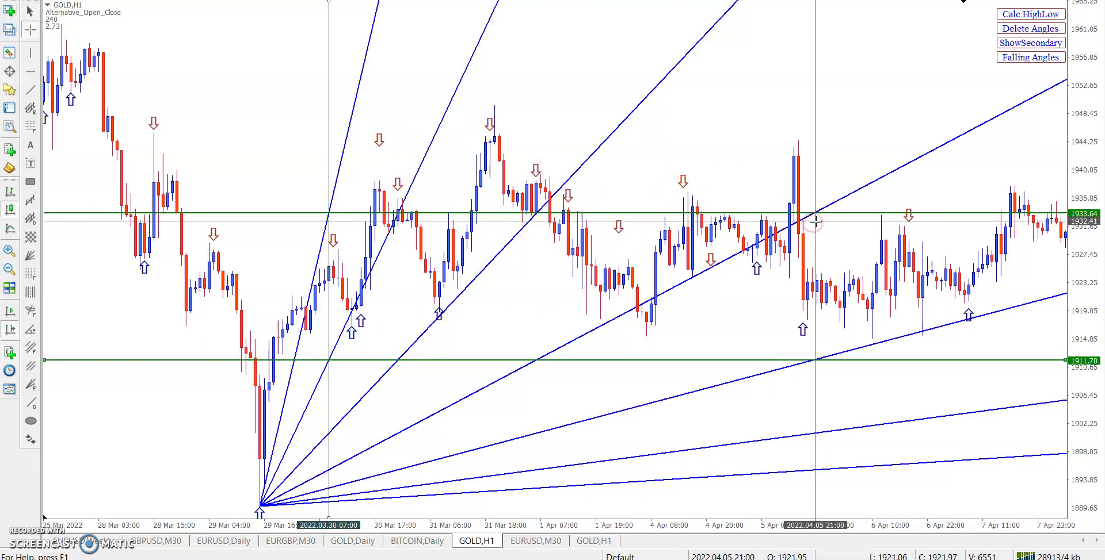
left_click(813, 295)
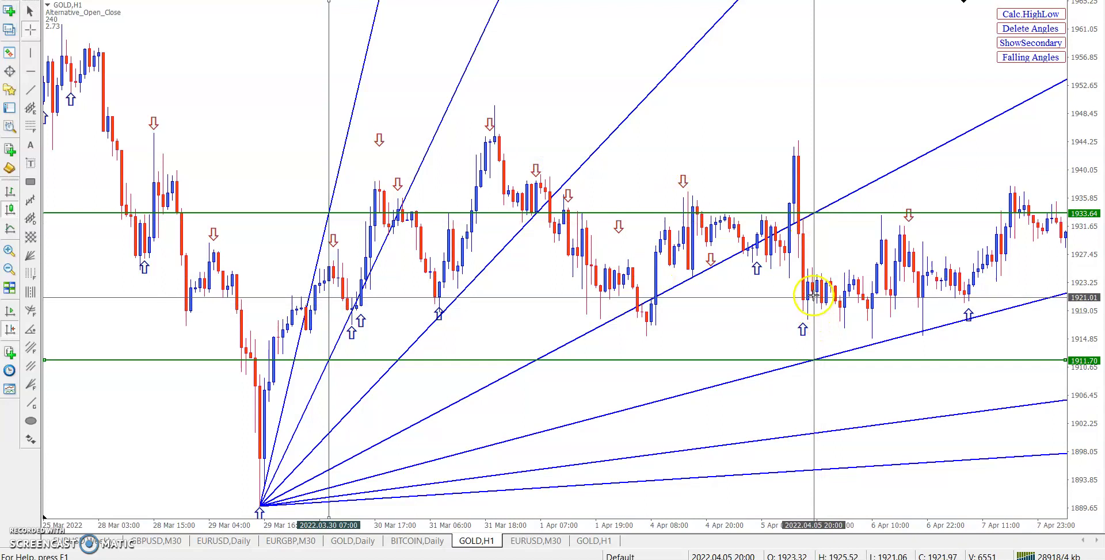
left_click(807, 324)
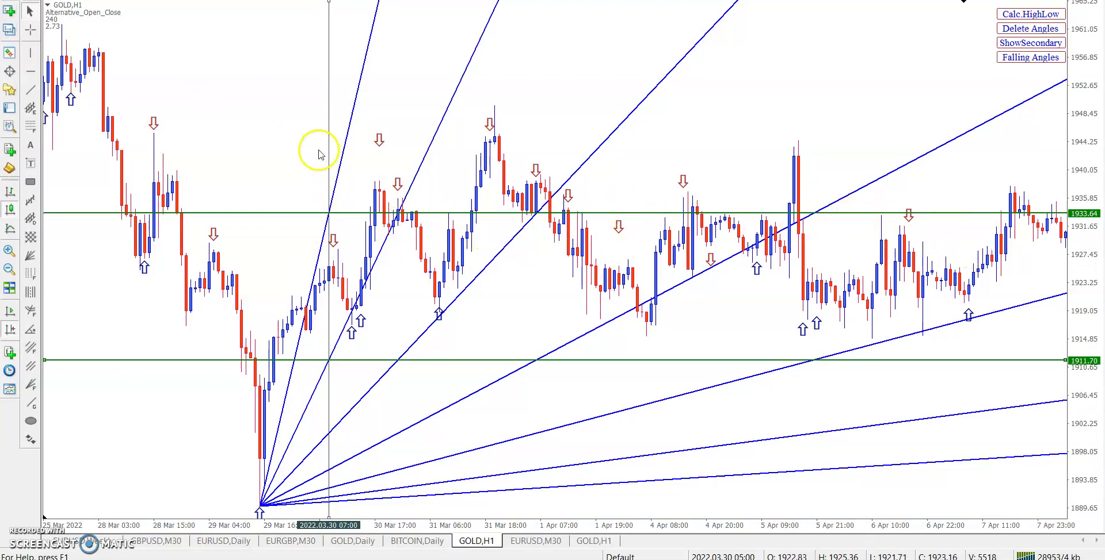
Move the vertical line to 30 March 12:00 and the upper horizontal line to 1948.19 where they meet the steepest fan line
left_click_drag(325, 147, 352, 153)
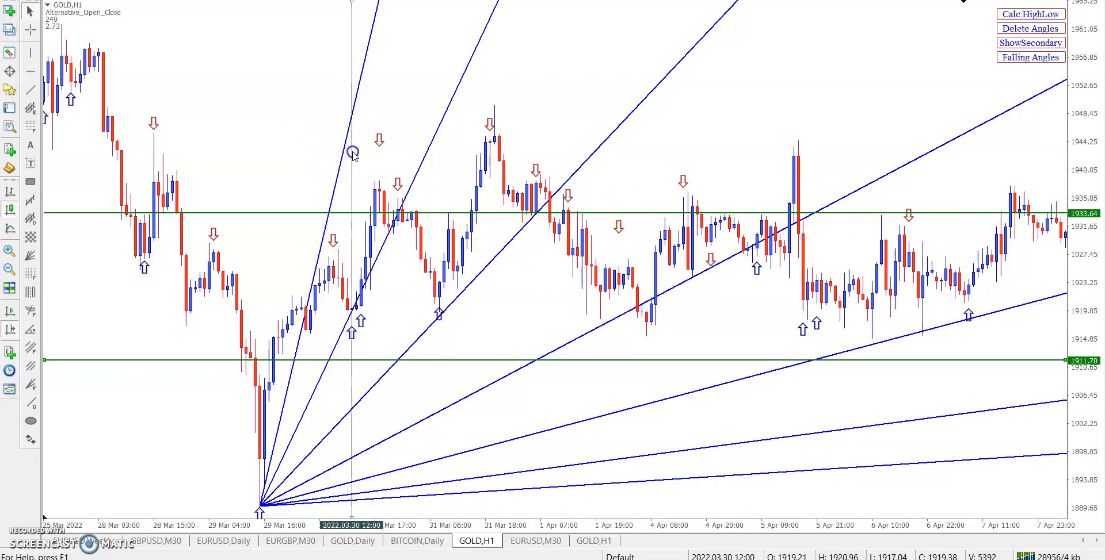
left_click(429, 209)
left_click_drag(431, 214, 441, 117)
Copy a down arrow to above the 4 April 03:00 candle and check the fan line crossings near 31 March 09:00 and 7 April 15:00
middle_click(449, 126)
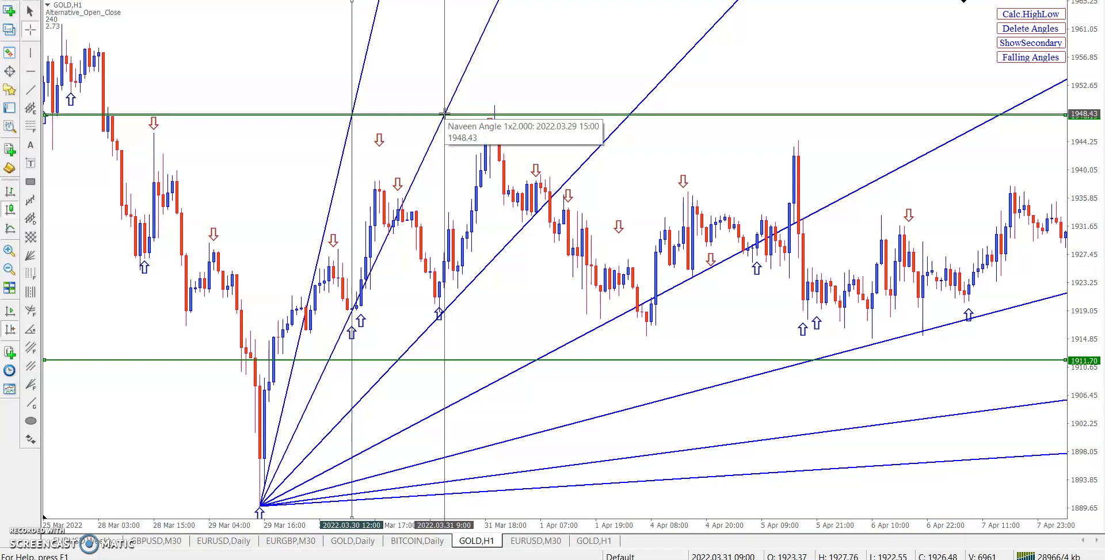
left_click_drag(444, 113, 444, 126)
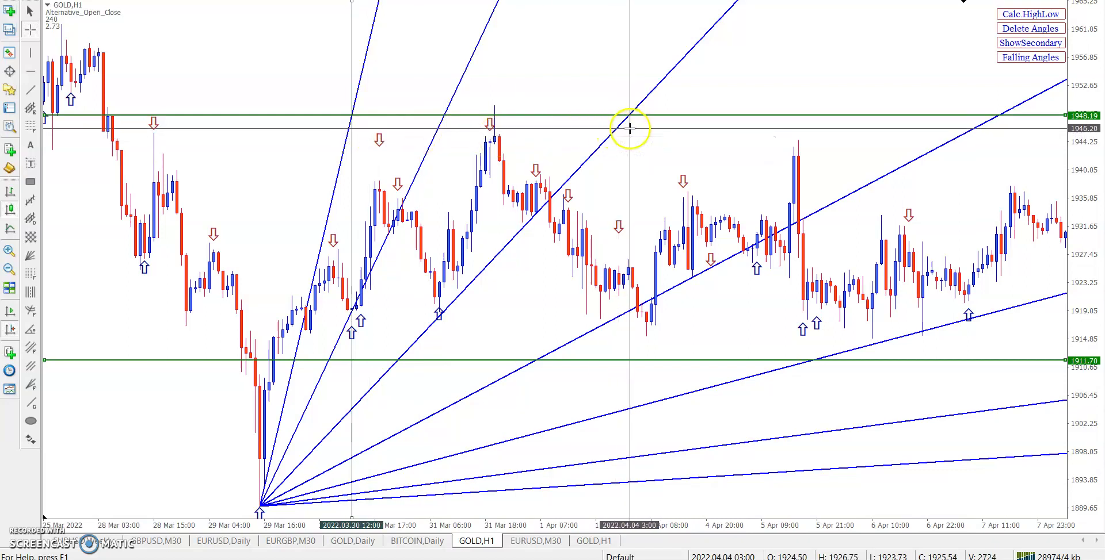
left_click(627, 269)
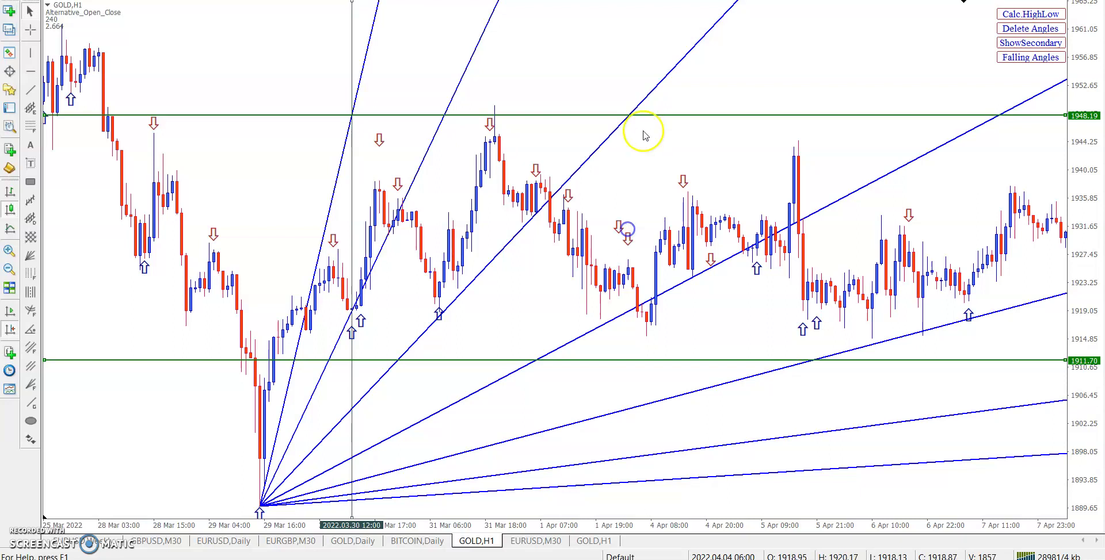
middle_click(1016, 121)
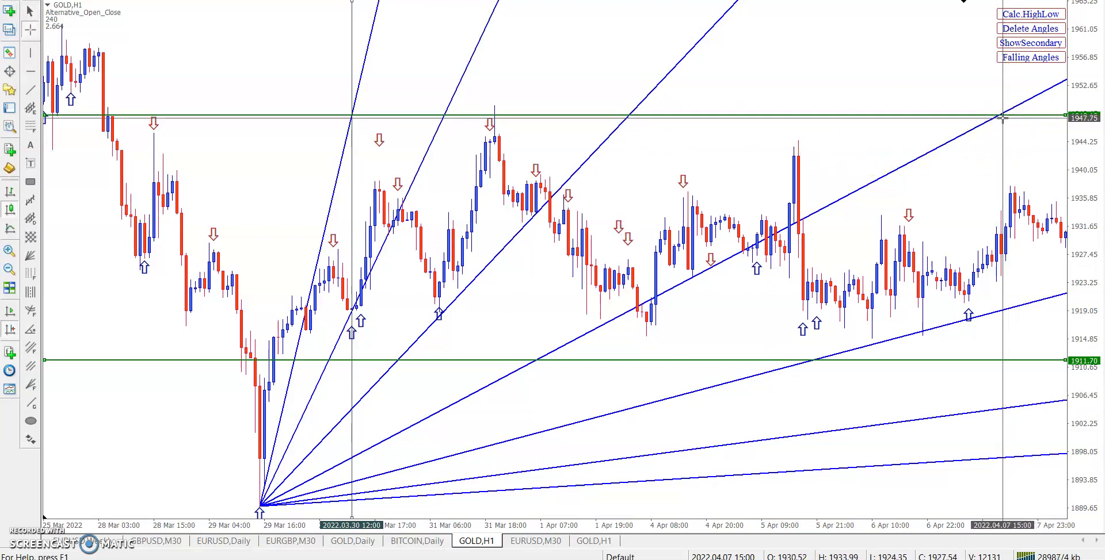
left_click(999, 117)
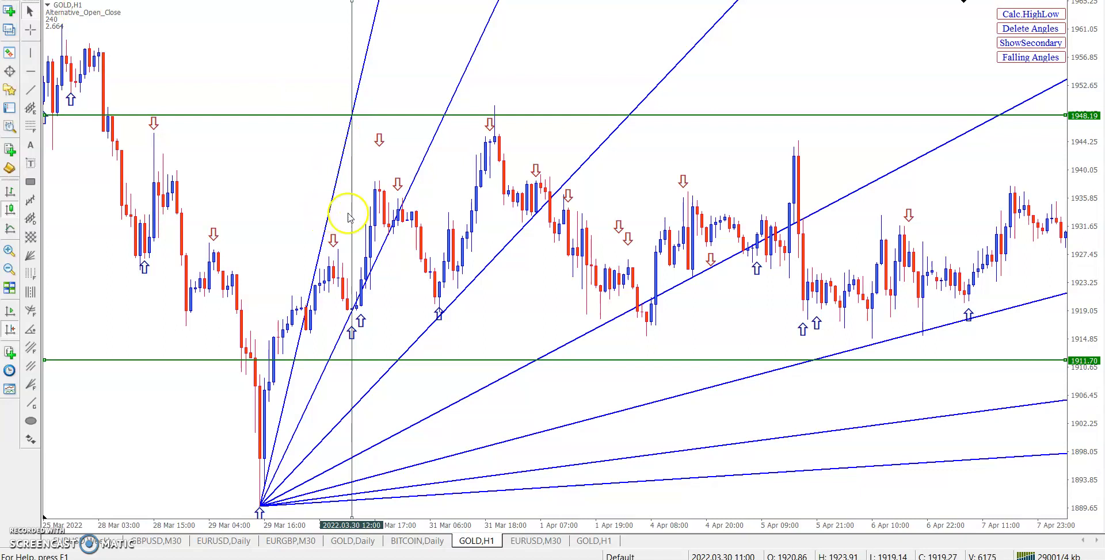
Realign the vertical line to 30 March 18:00 and the upper horizontal line to 1927.99, and copy a down arrow above the 31 March 21:00 candle
left_click_drag(351, 212, 380, 211)
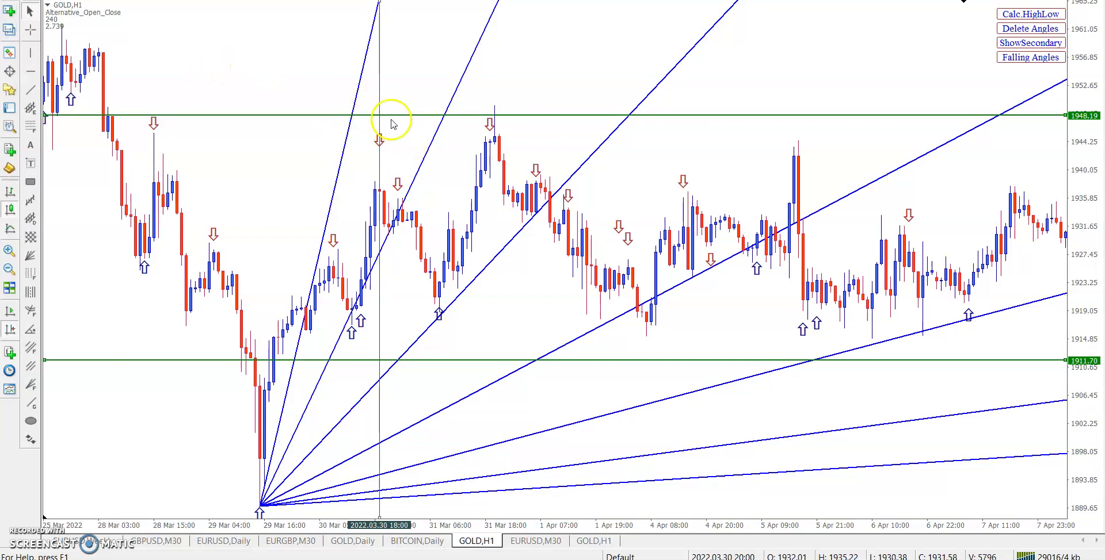
left_click_drag(394, 115, 412, 253)
middle_click(495, 264)
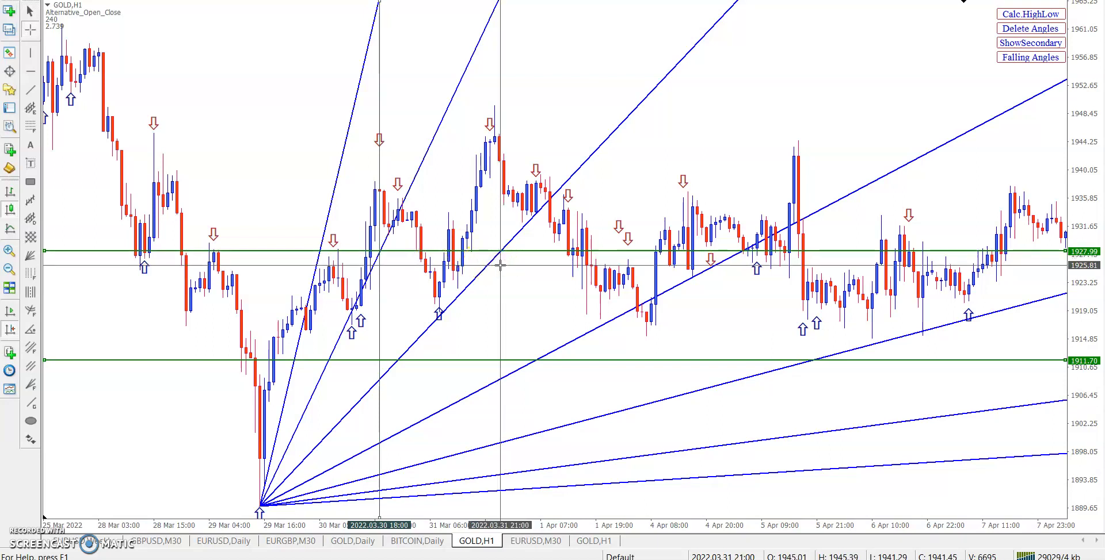
left_click(500, 265)
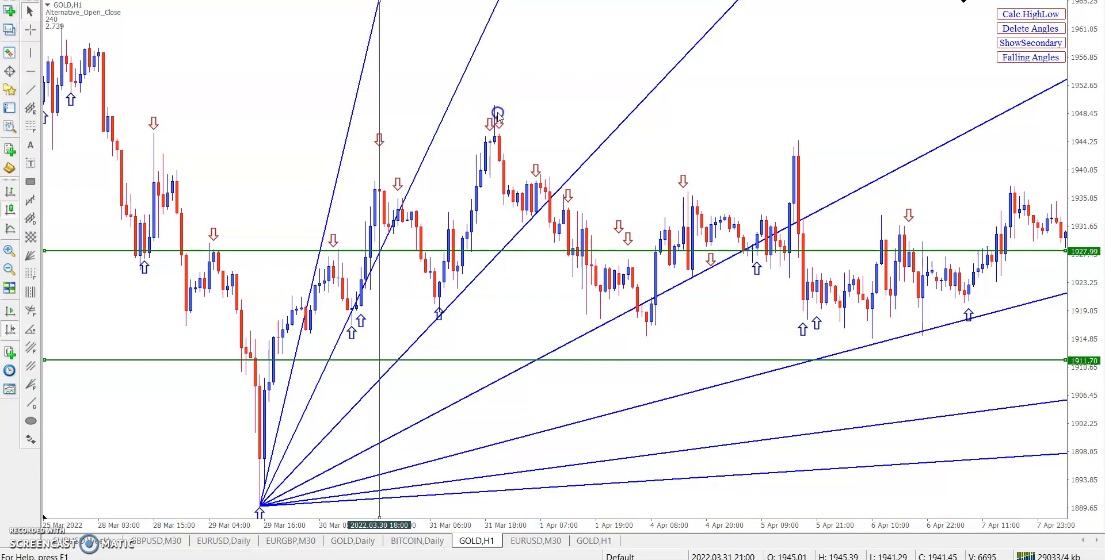